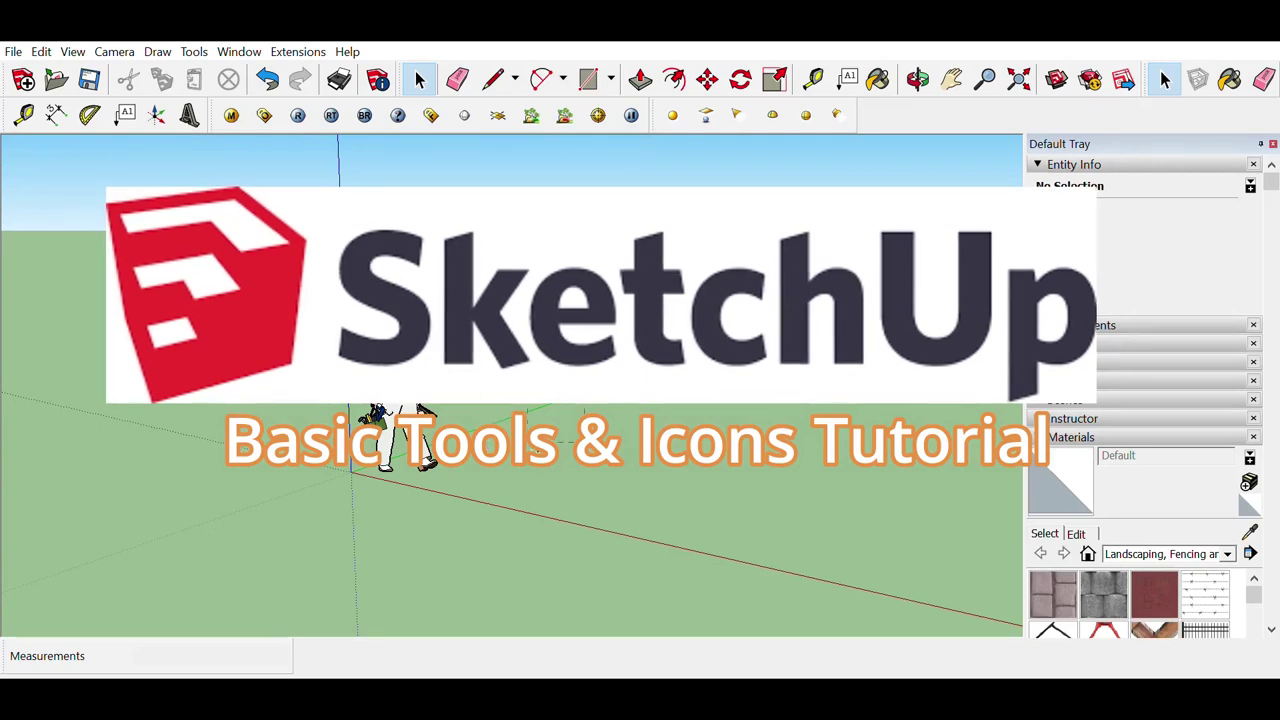
Delete the standing scale figure and orbit down toward the green ground
left_click_drag(556, 406, 459, 513)
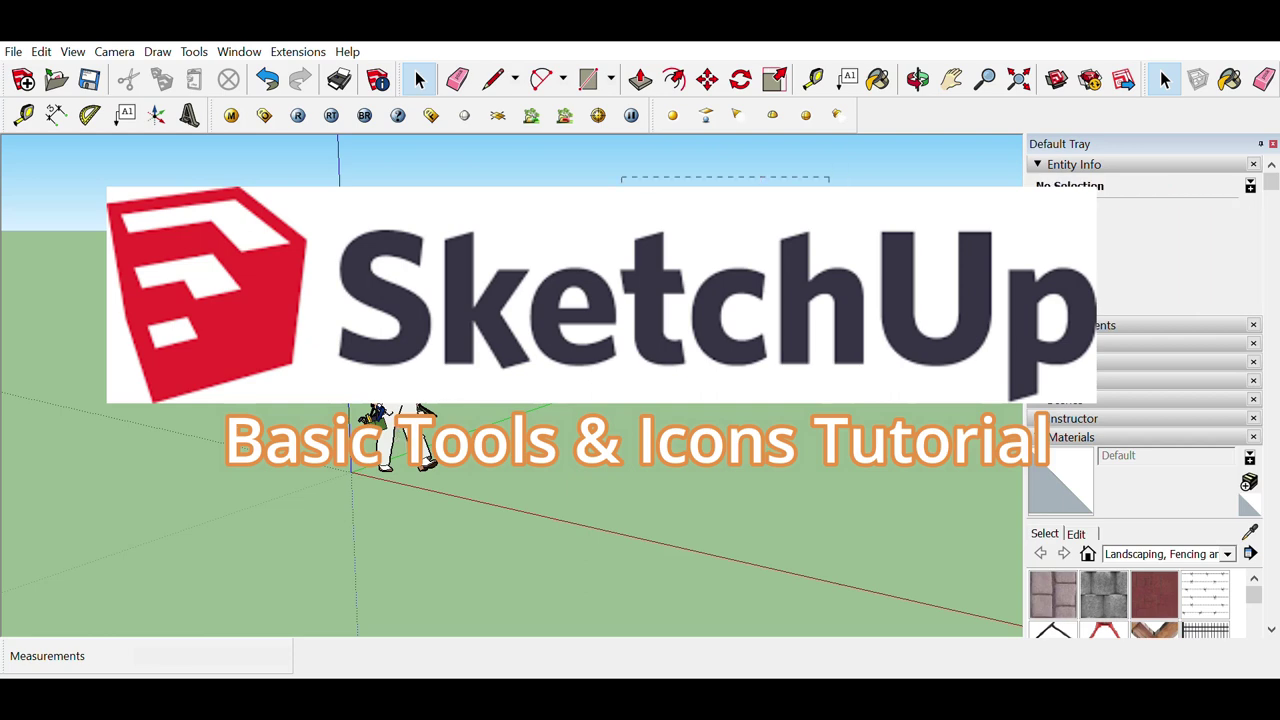
left_click_drag(621, 395, 570, 434)
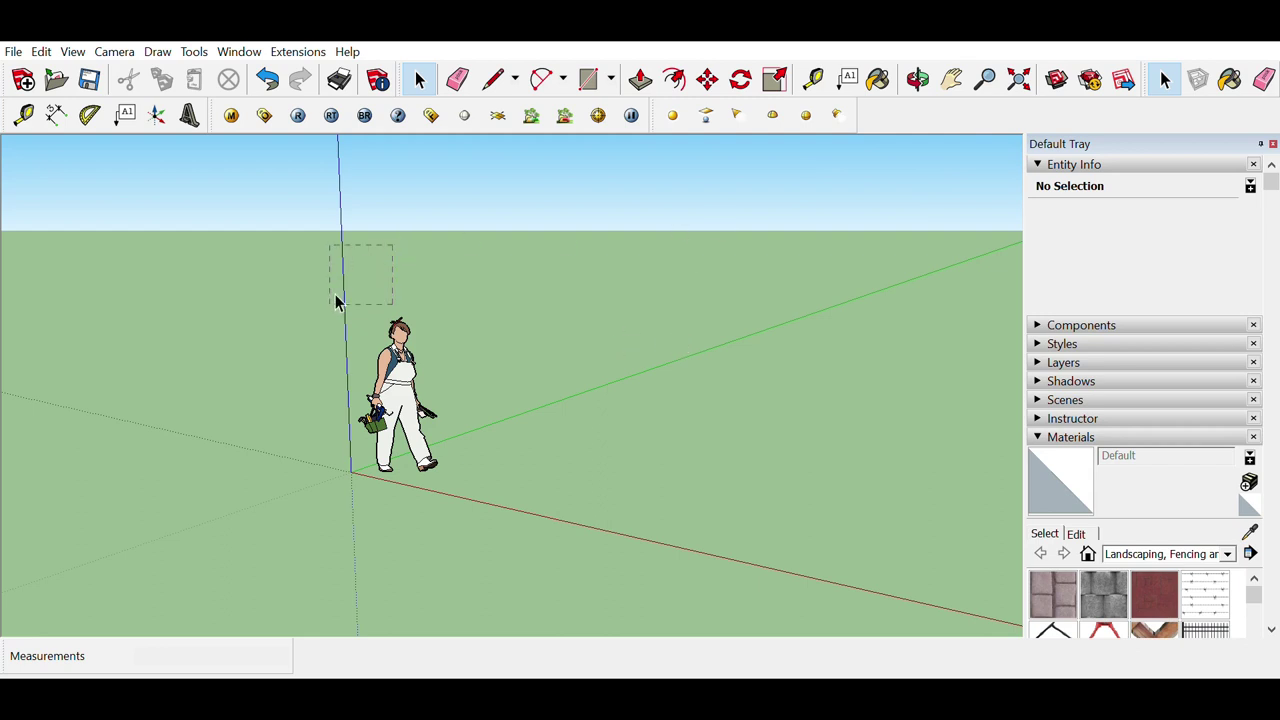
left_click_drag(540, 605, 541, 605)
left_click(406, 384)
key("Delete")
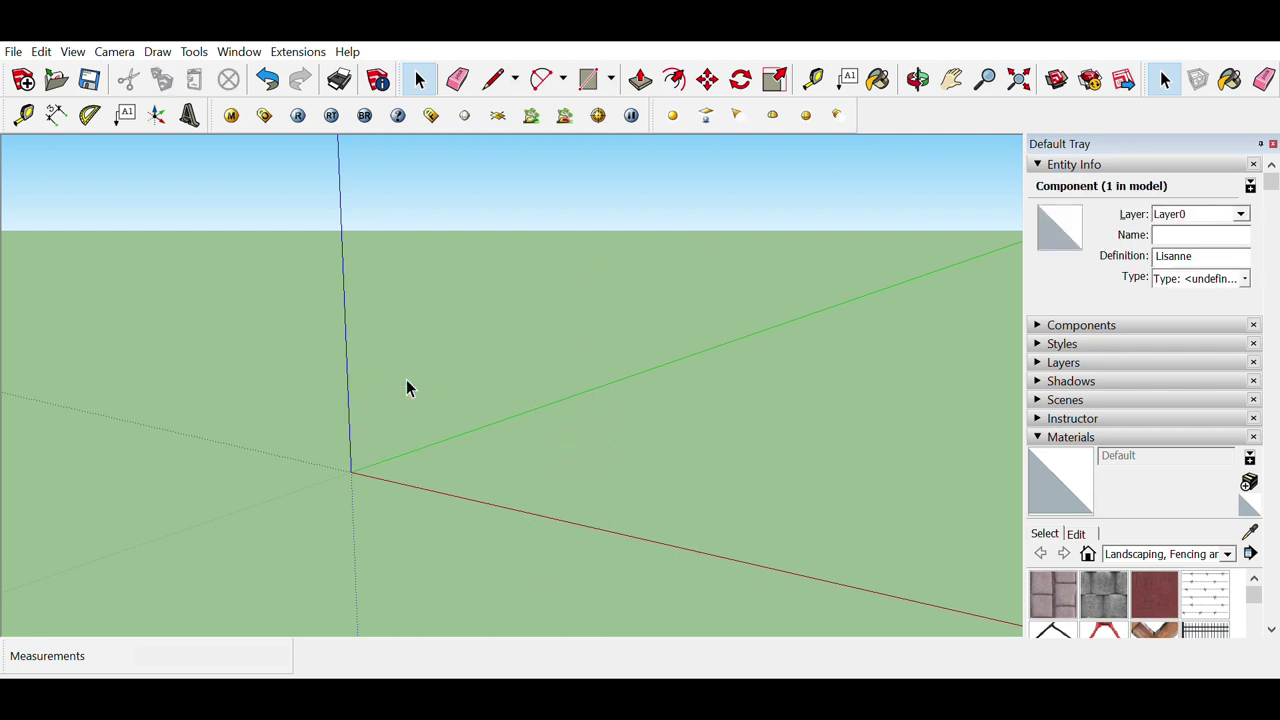
middle_click_drag(362, 297, 454, 297)
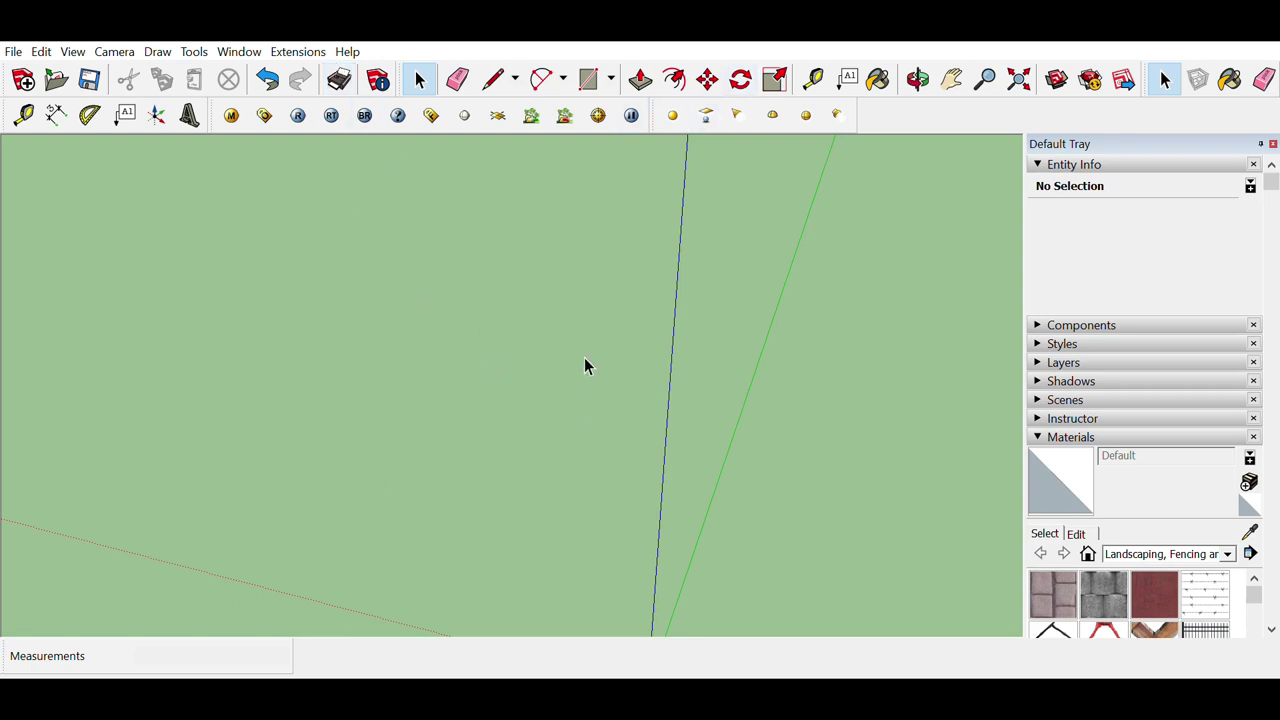
left_click(951, 79)
left_click_drag(660, 440, 152, 287)
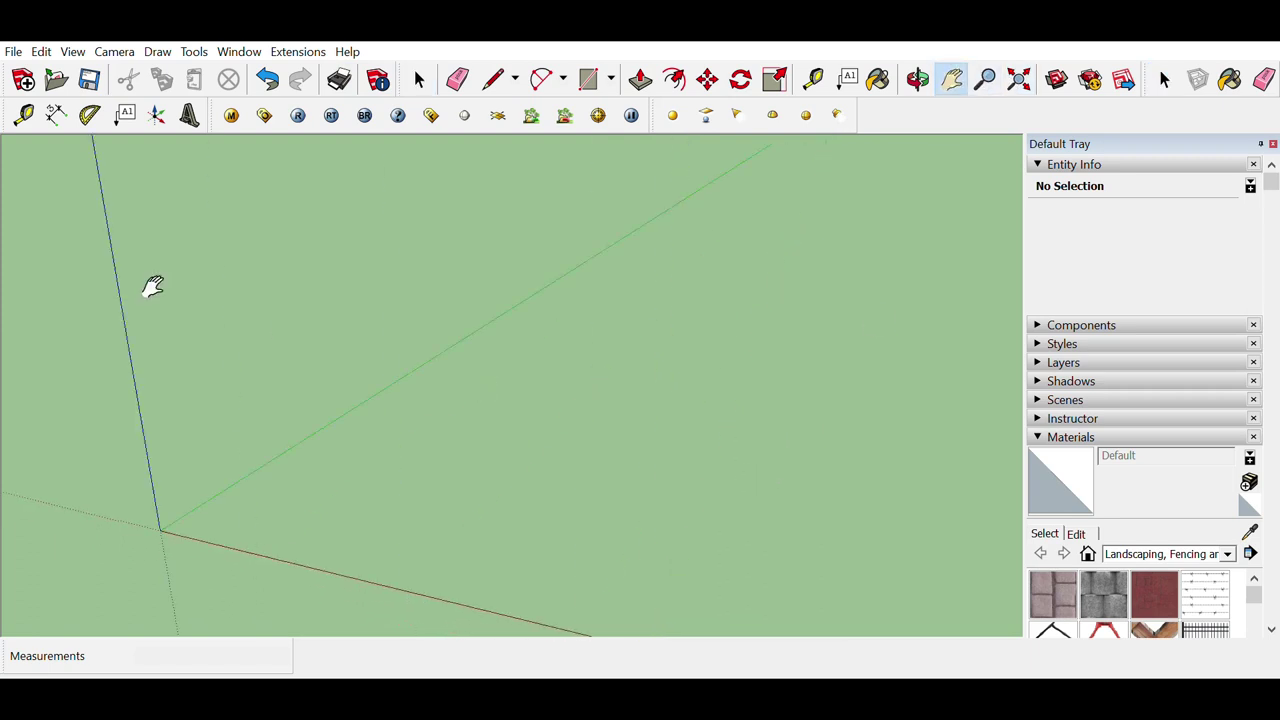
left_click_drag(378, 386, 400, 386)
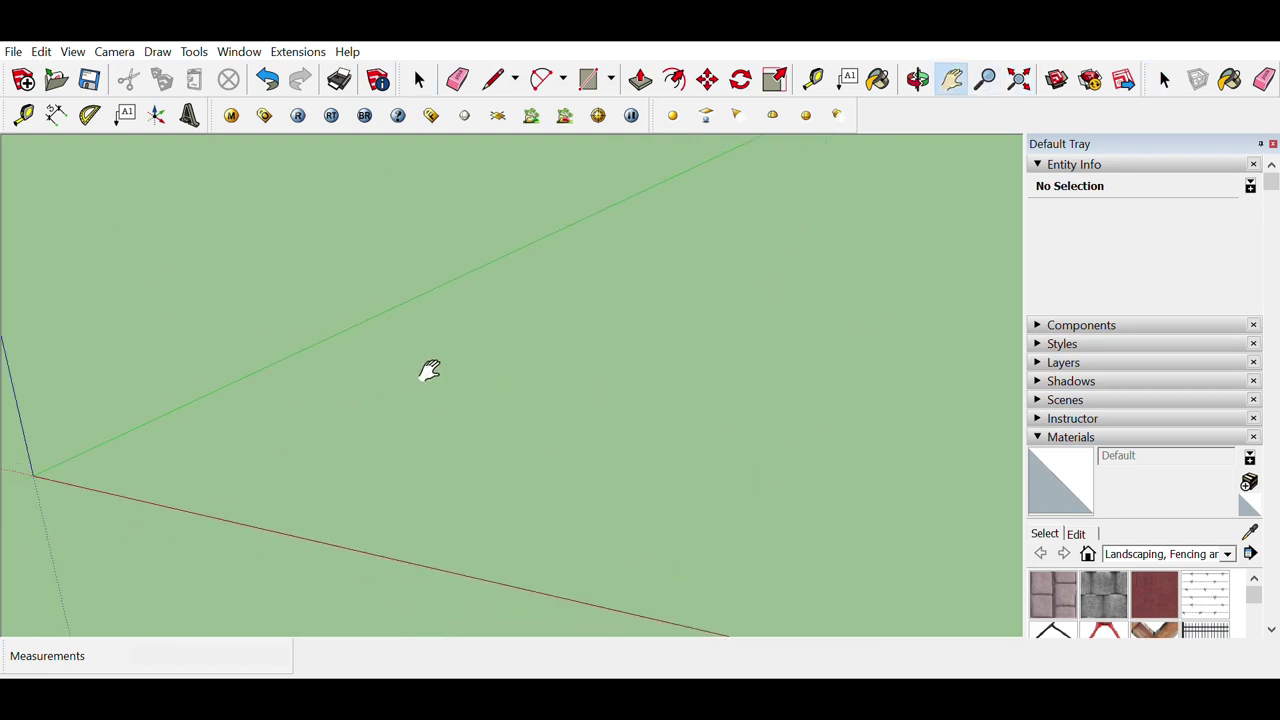
middle_click_drag(429, 370, 272, 166)
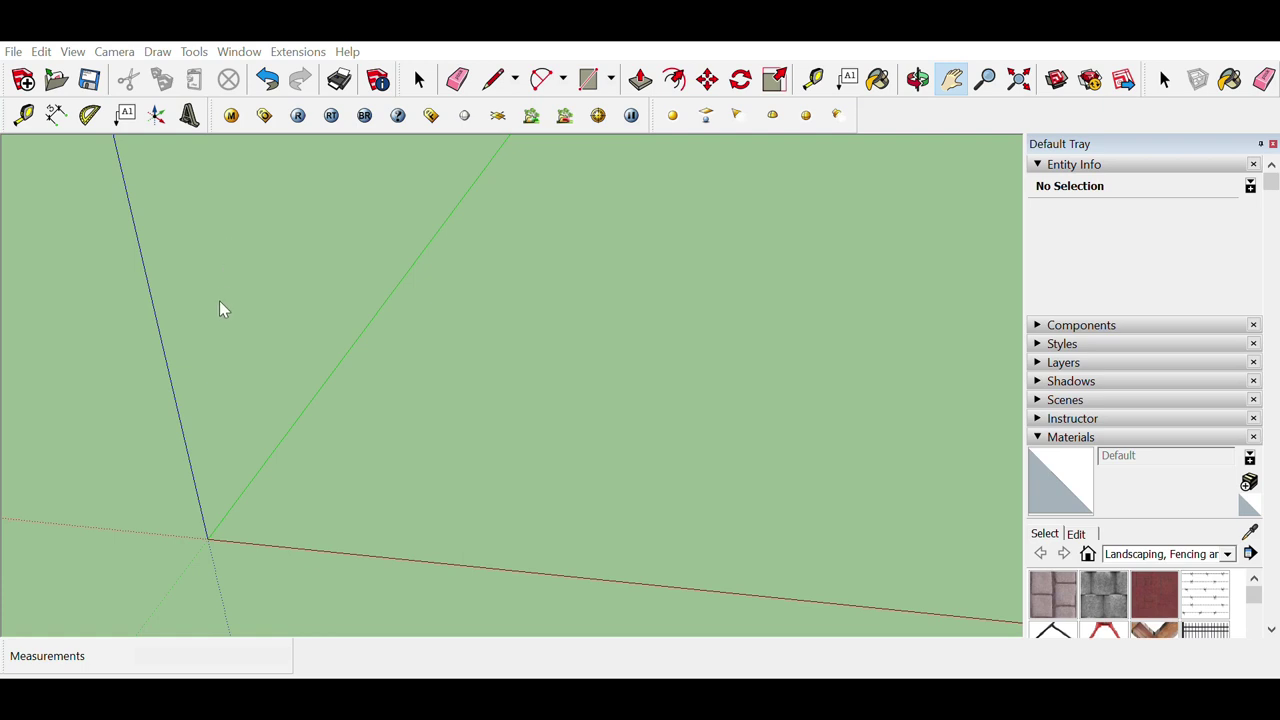
left_click(416, 68)
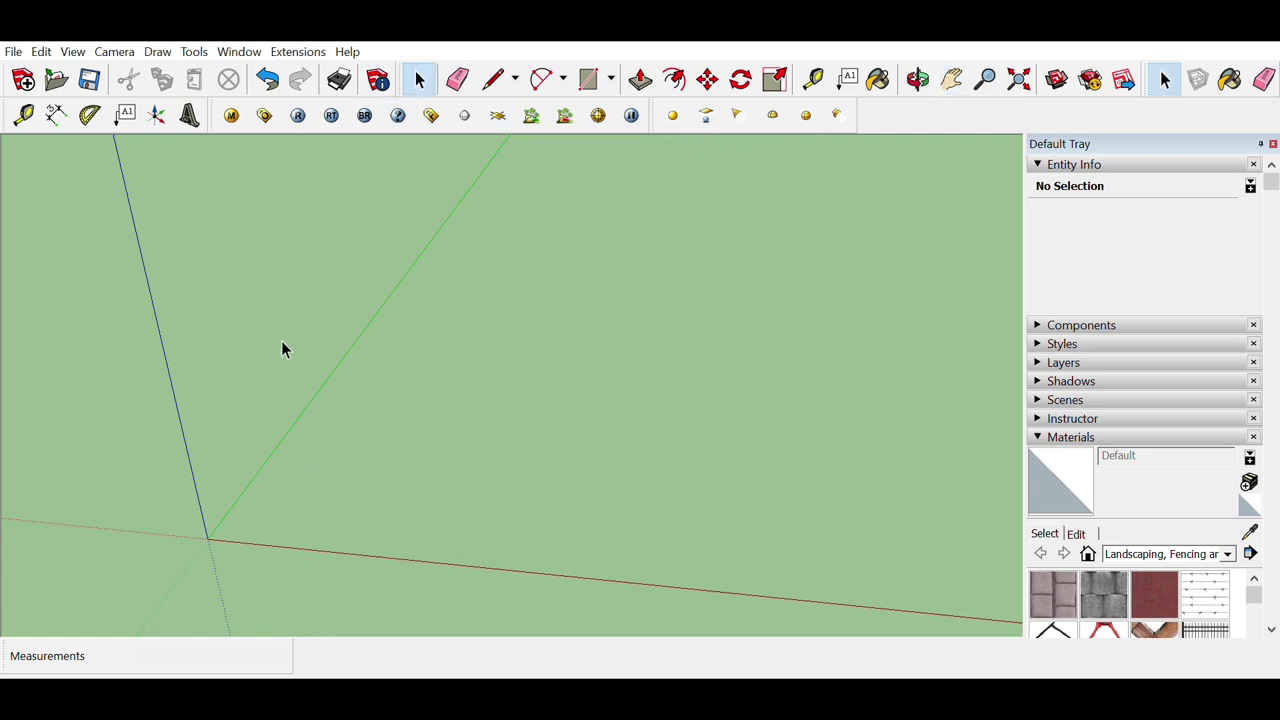
left_click_drag(437, 397, 348, 326)
left_click_drag(206, 573, 210, 570)
left_click(458, 72)
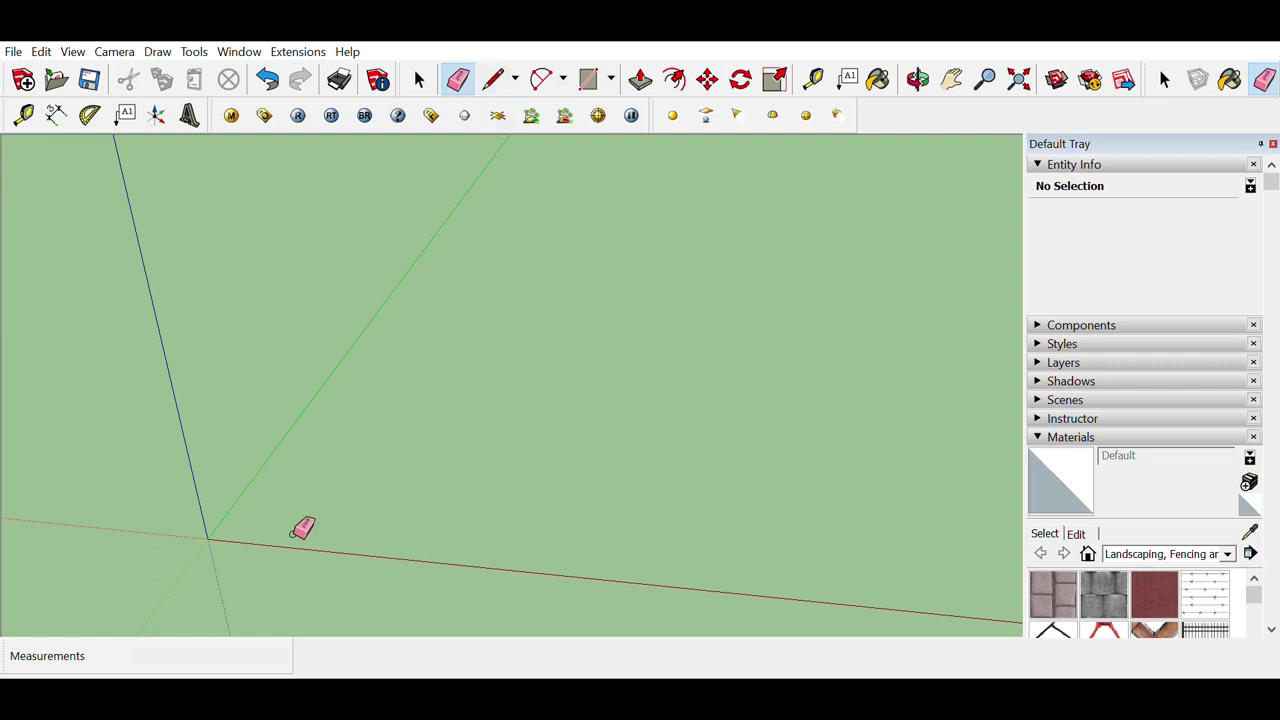
left_click(493, 79)
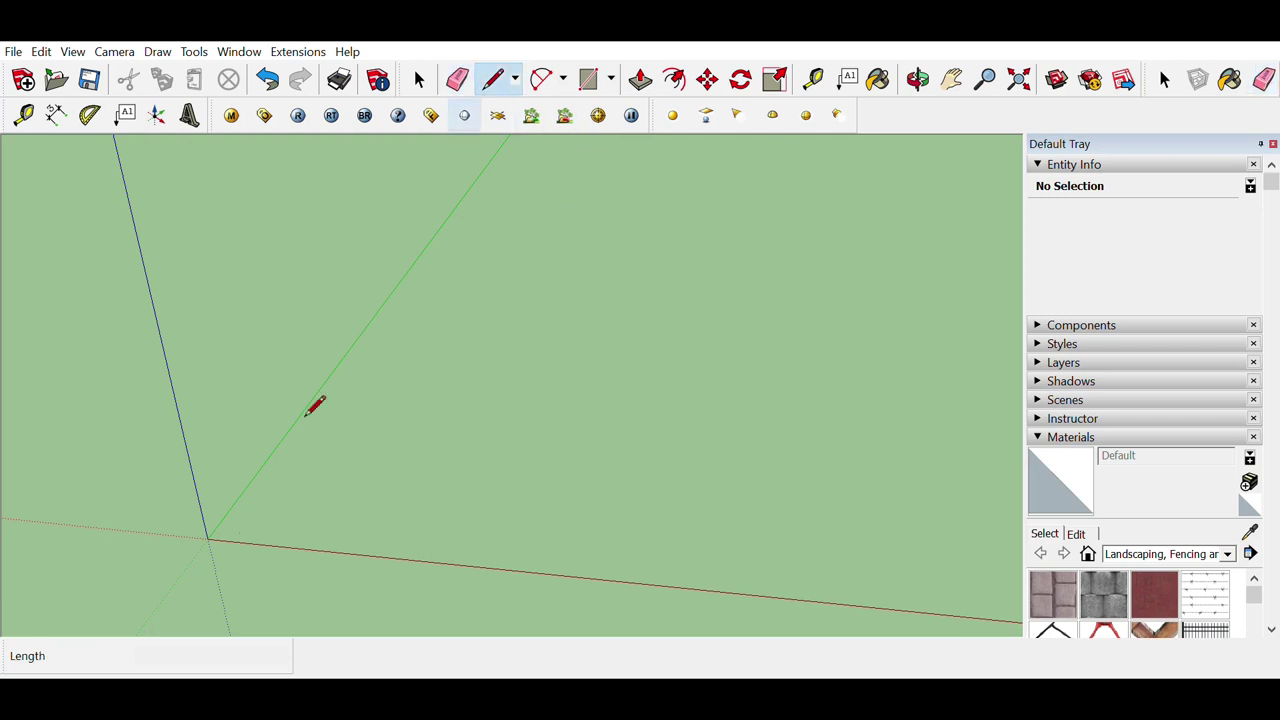
left_click(208, 538)
left_click(378, 311)
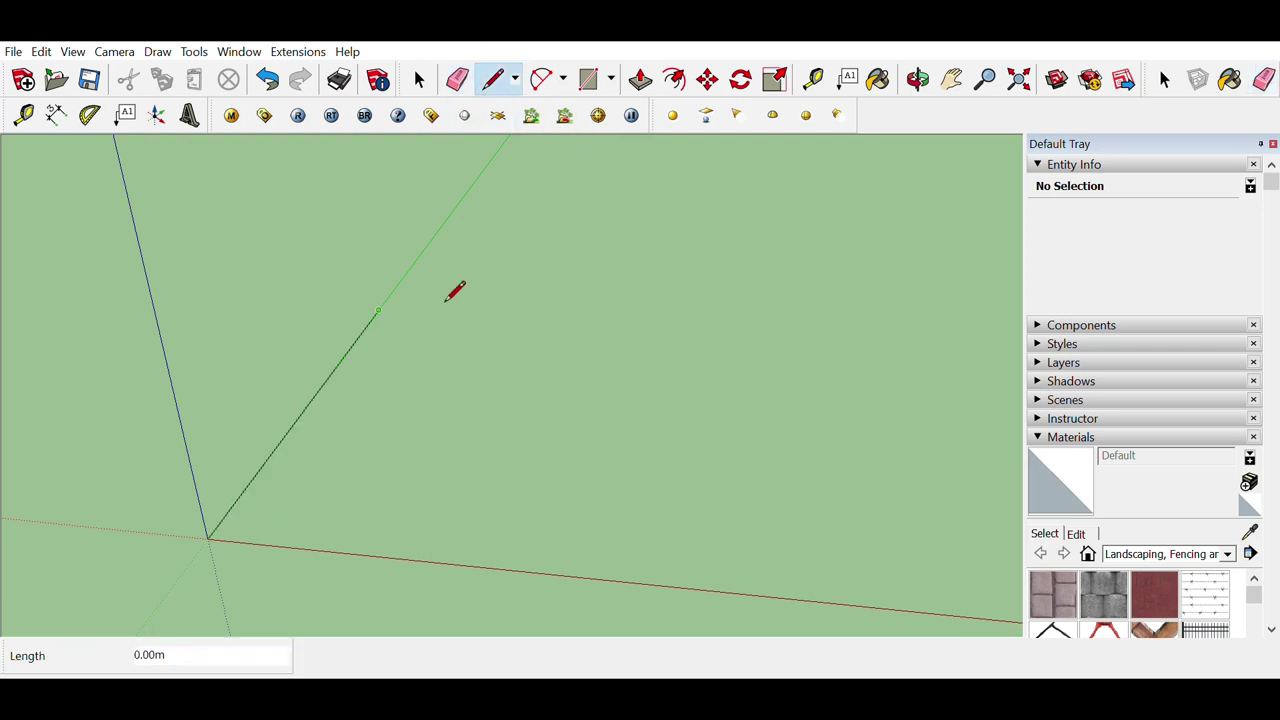
left_click(699, 329)
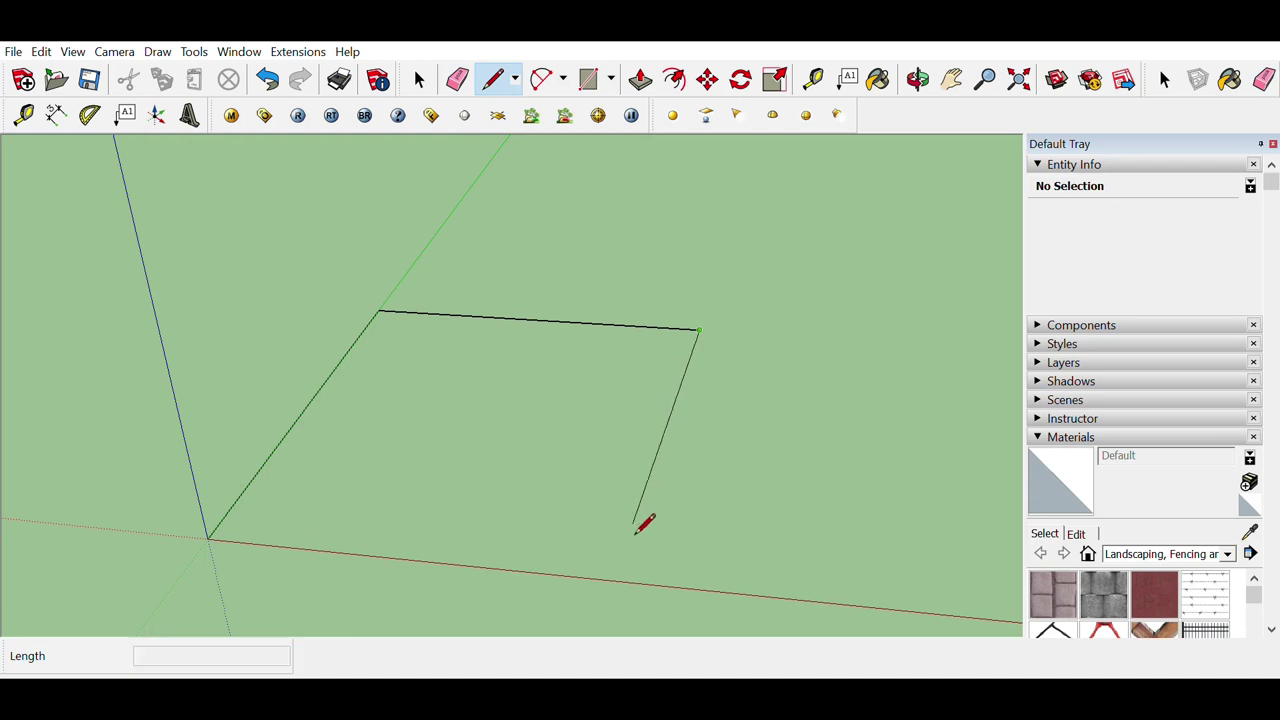
left_click(596, 578)
key("Escape")
left_click(596, 578)
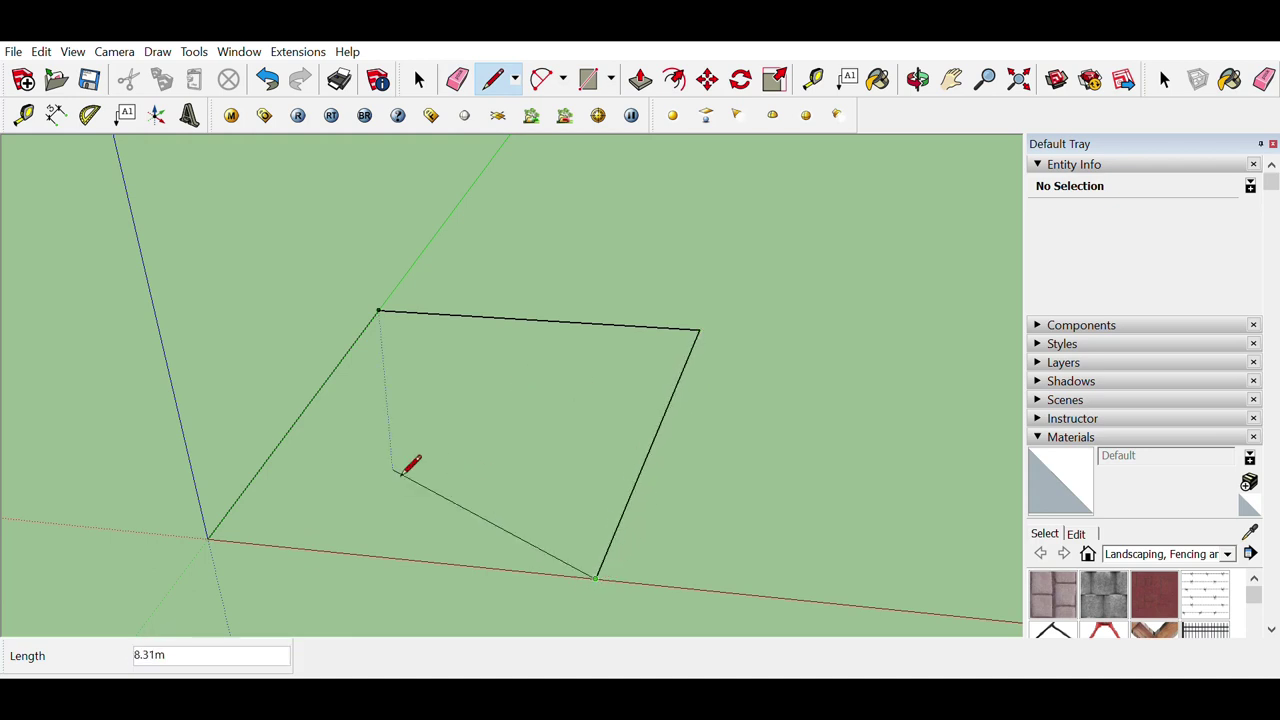
key("Escape")
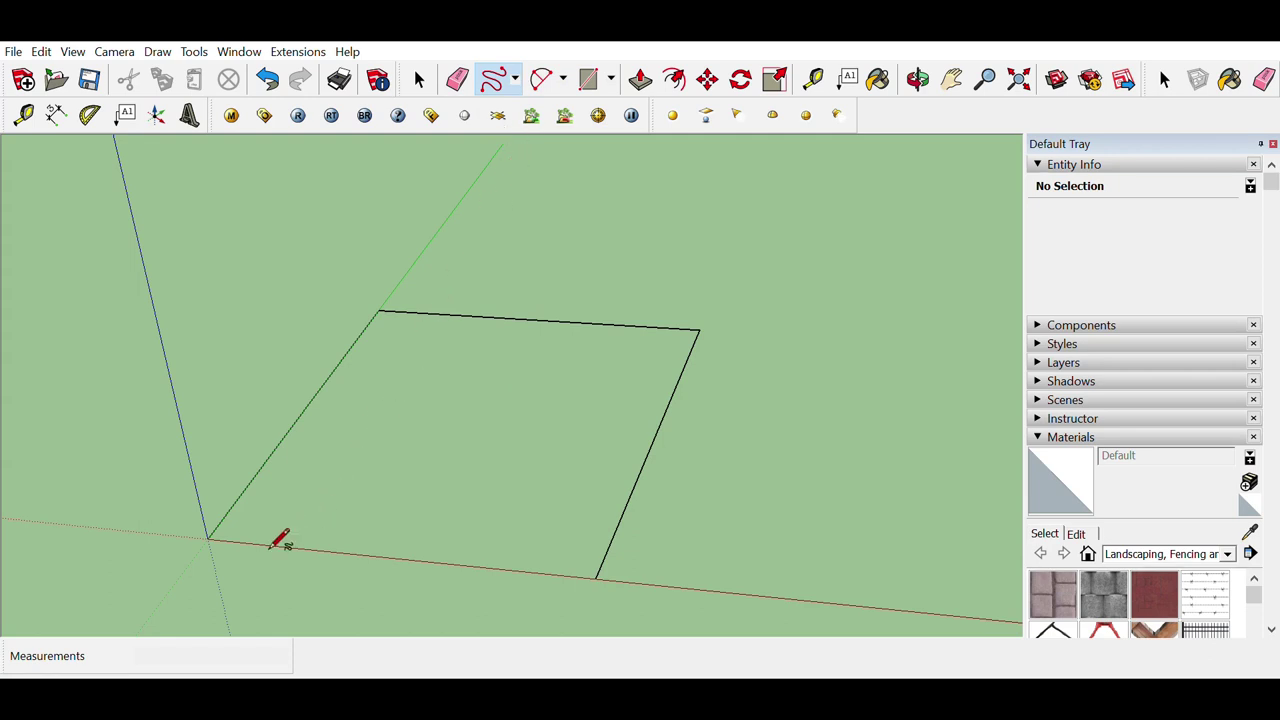
mouse_move(266, 542)
left_mouse_down()
mouse_move(343, 443)
mouse_move(362, 493)
mouse_move(463, 418)
mouse_move(484, 472)
mouse_move(430, 446)
mouse_move(550, 489)
mouse_move(391, 343)
mouse_move(534, 463)
left_mouse_up()
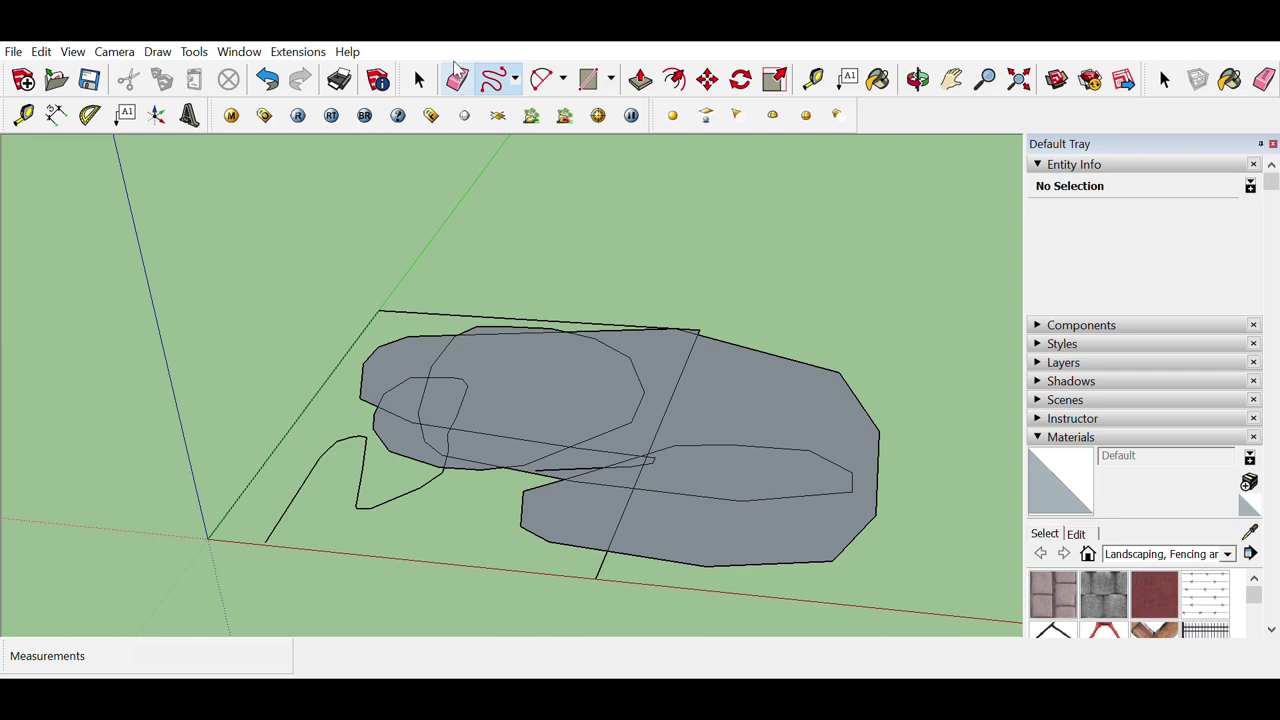
left_click(457, 76)
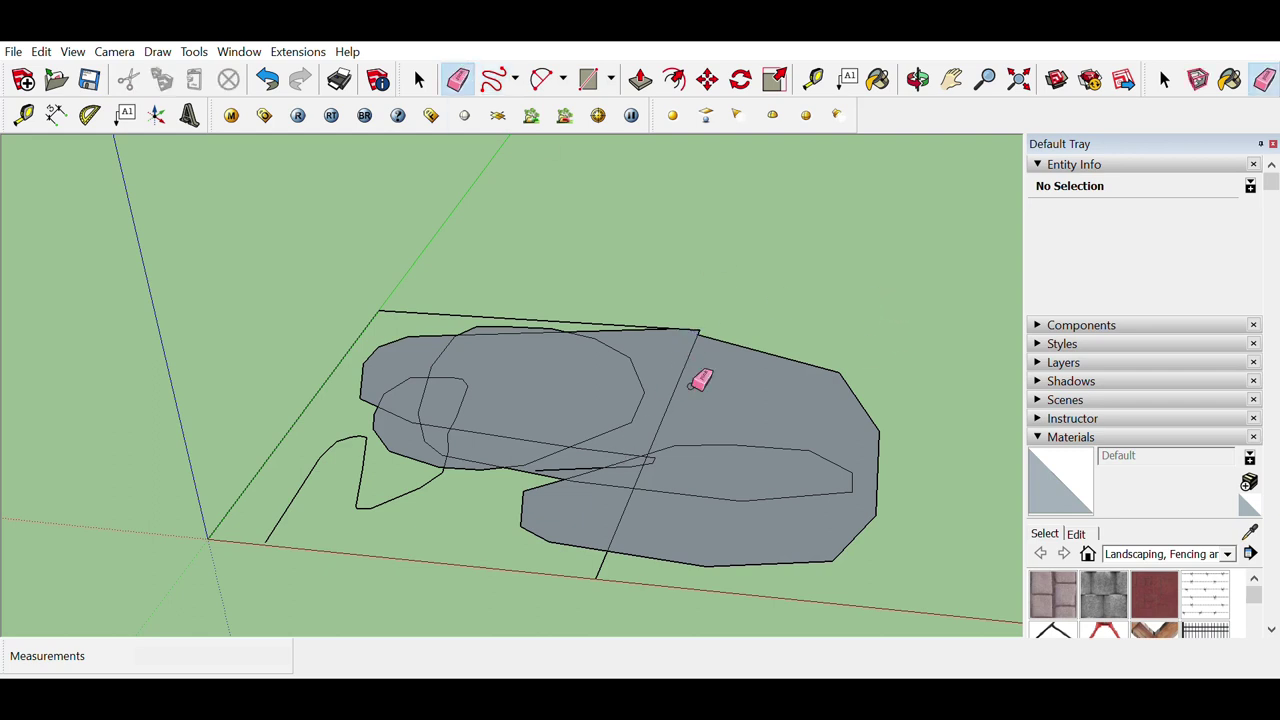
mouse_move(691, 386)
left_mouse_down()
mouse_move(680, 390)
mouse_move(703, 340)
mouse_move(686, 320)
mouse_move(486, 363)
mouse_move(560, 335)
left_mouse_up()
left_click(695, 334)
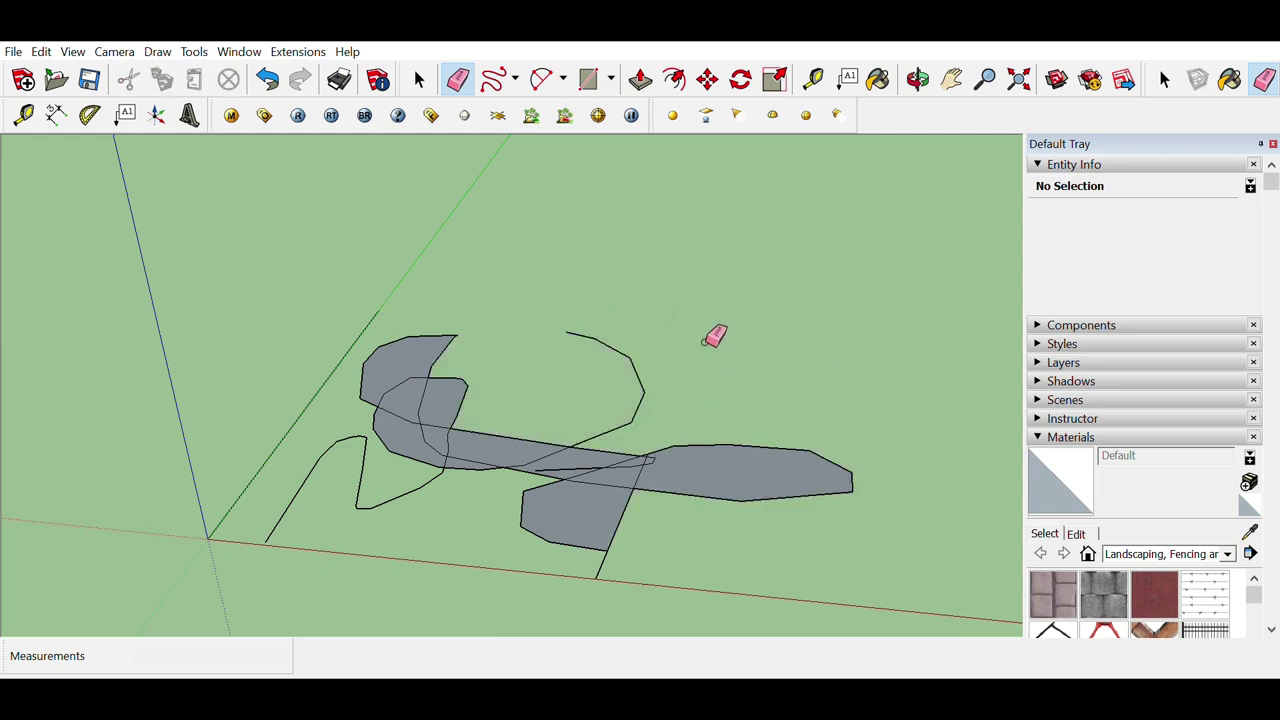
mouse_move(704, 341)
left_mouse_down()
mouse_move(669, 459)
mouse_move(590, 557)
mouse_move(672, 475)
mouse_move(638, 470)
mouse_move(603, 427)
mouse_move(585, 421)
mouse_move(533, 463)
mouse_move(320, 381)
left_mouse_up()
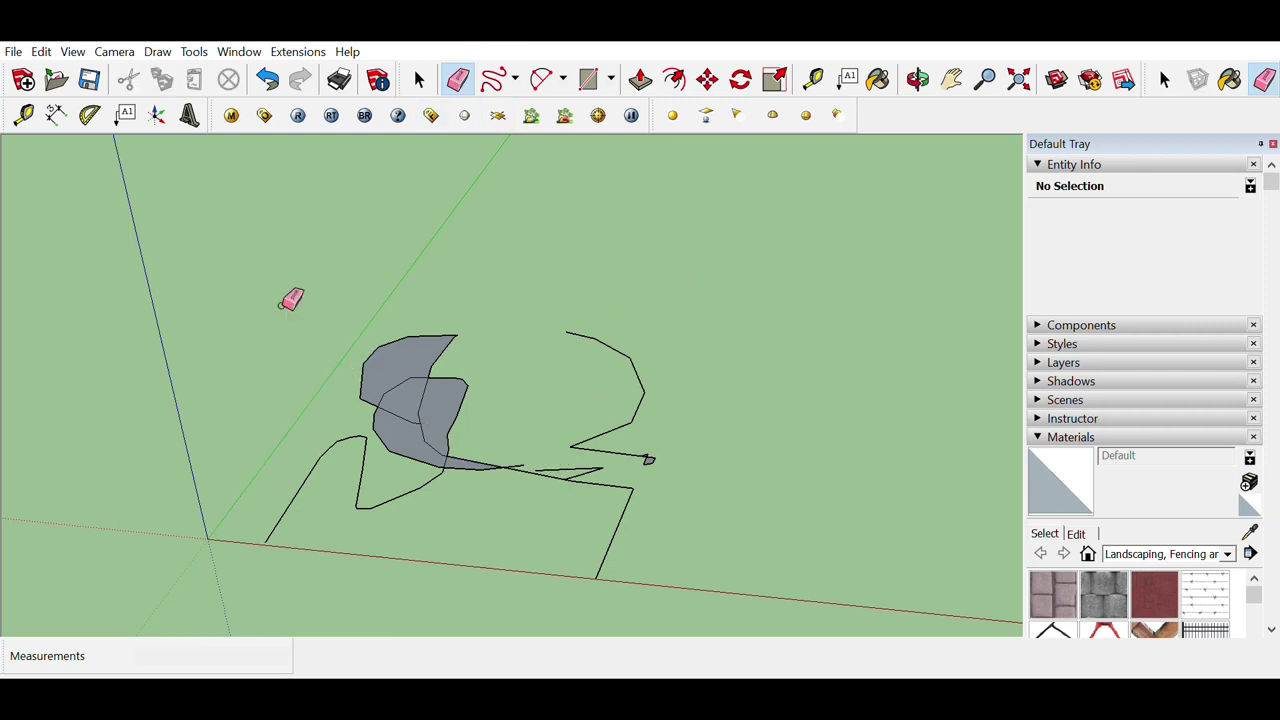
left_click(545, 78)
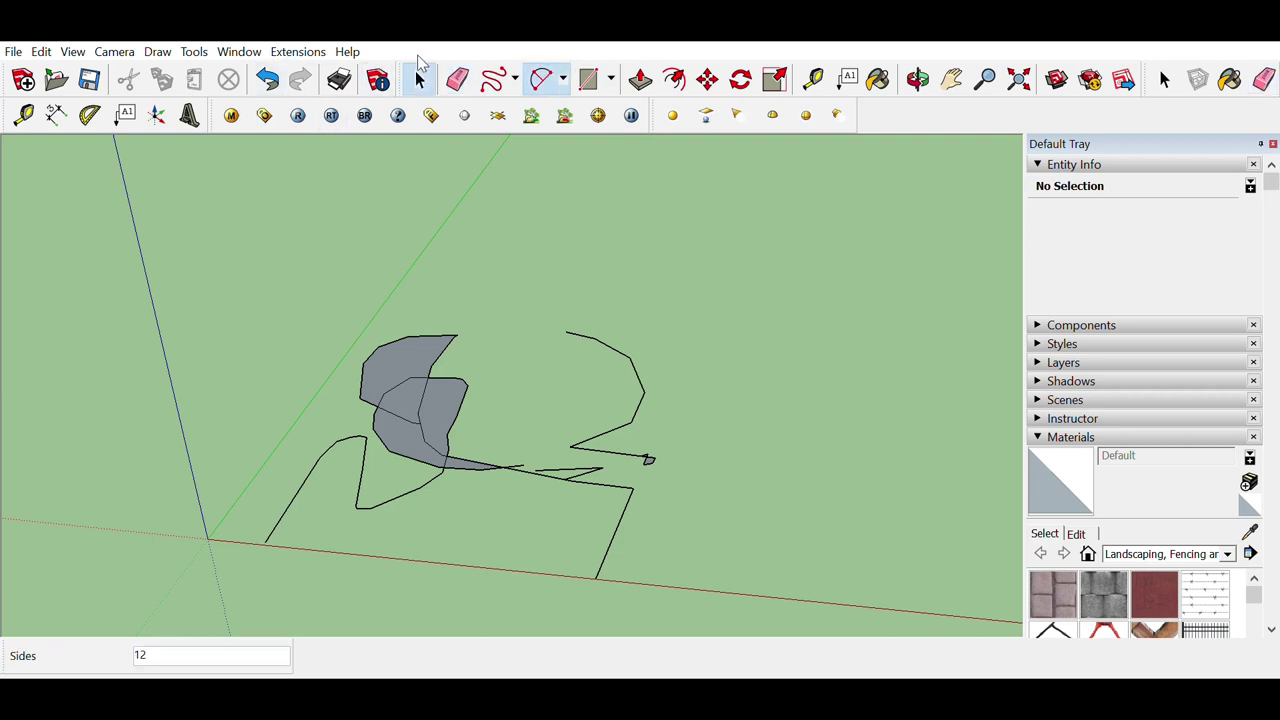
left_click(419, 79)
left_click_drag(168, 585, 168, 584)
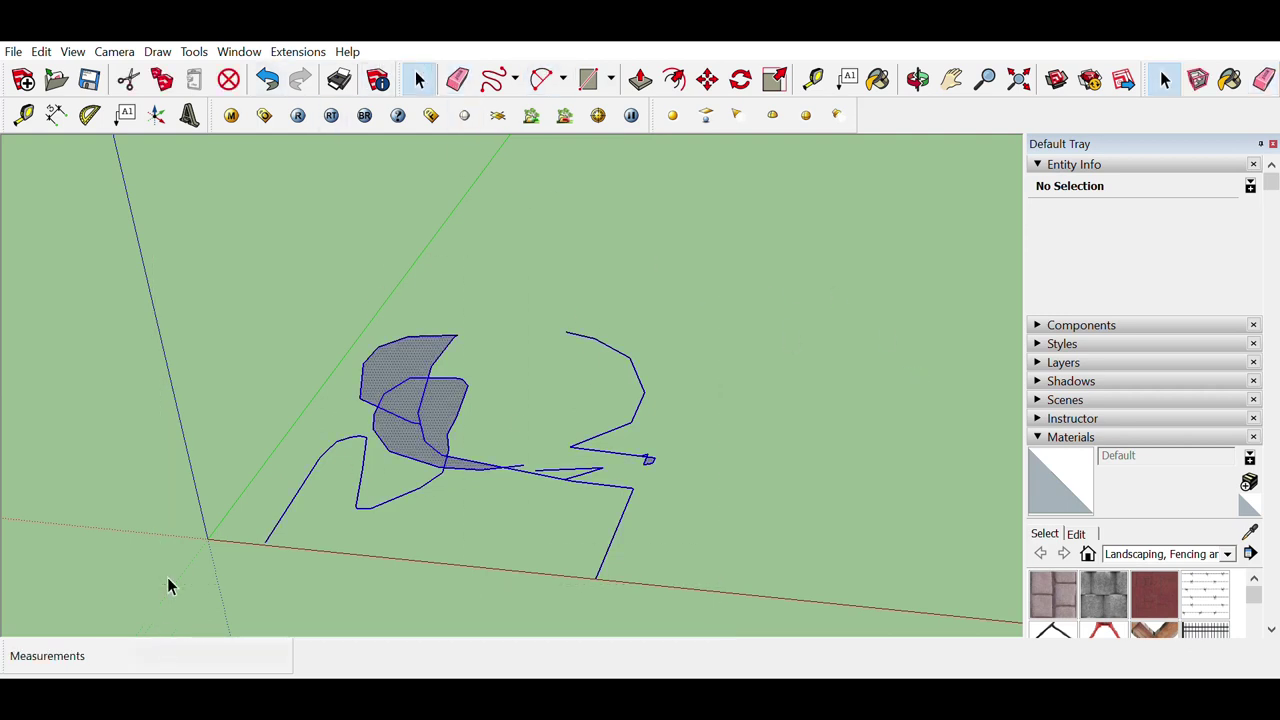
key("Delete")
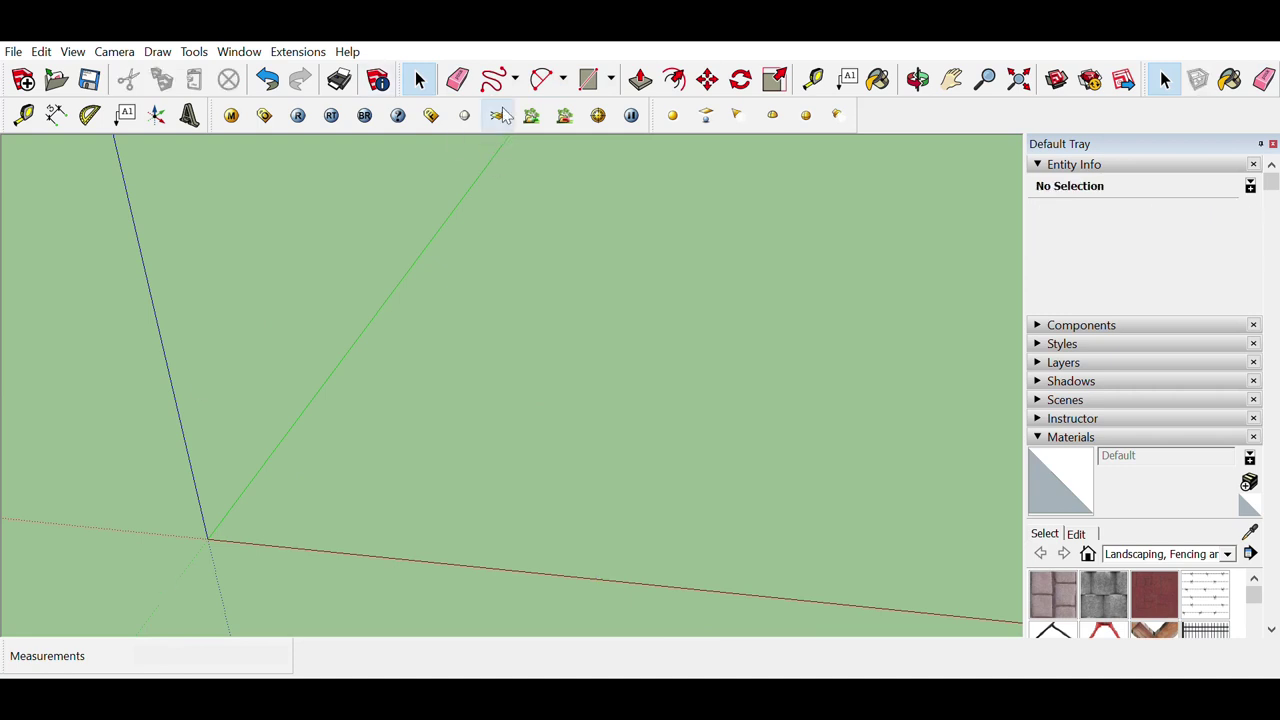
Sketch three arcs: a 2-point arc with 4.10m bulge, a centre-point arc and a three-point arc
left_click(541, 79)
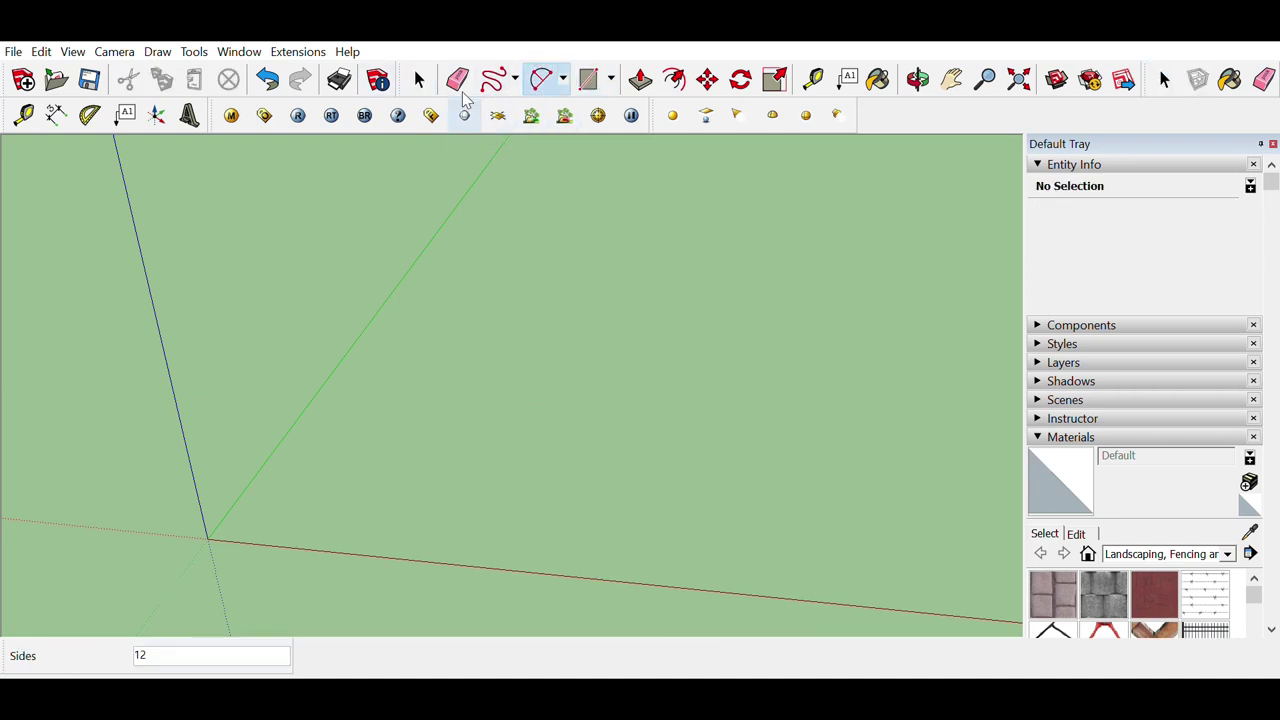
left_click(207, 540)
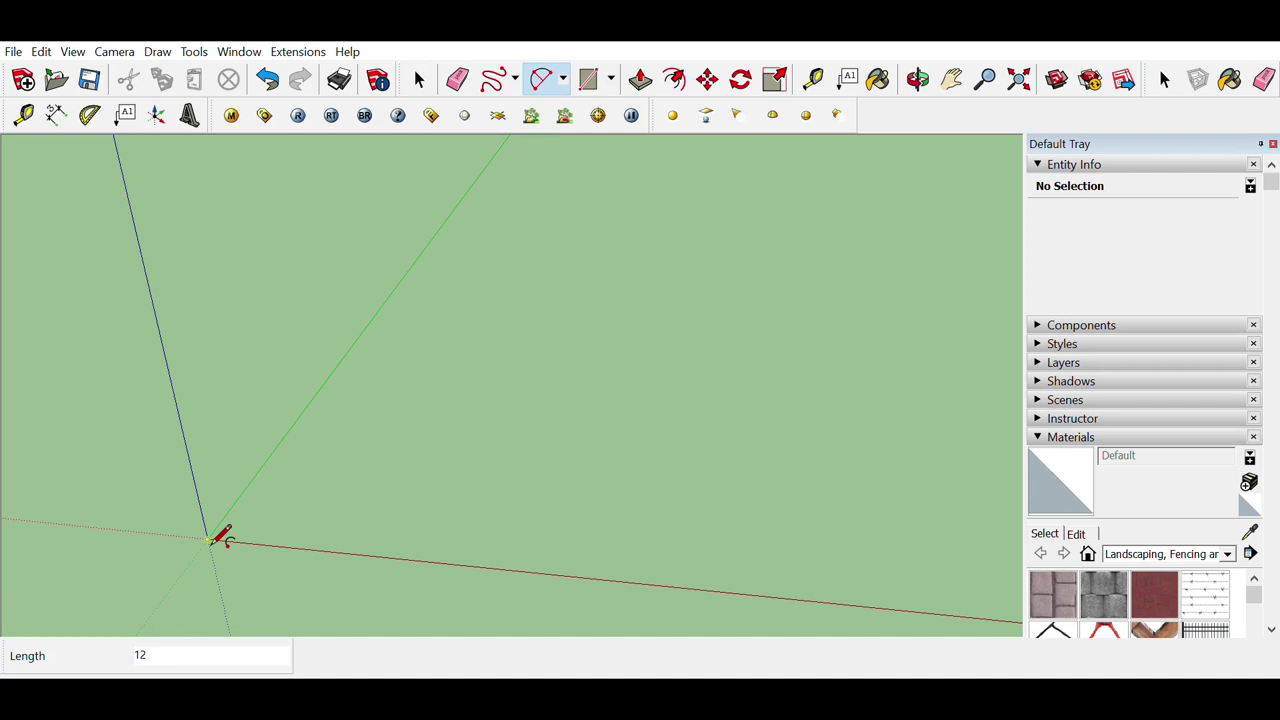
left_click(475, 568)
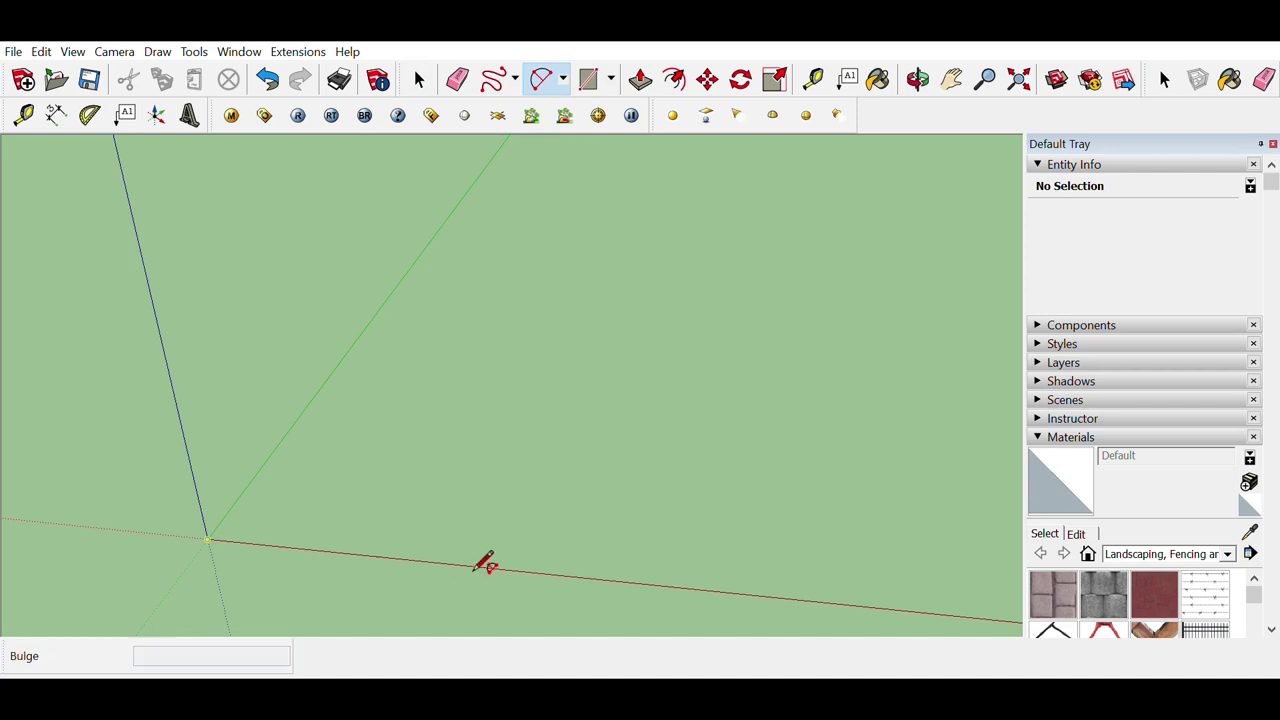
left_click(516, 376)
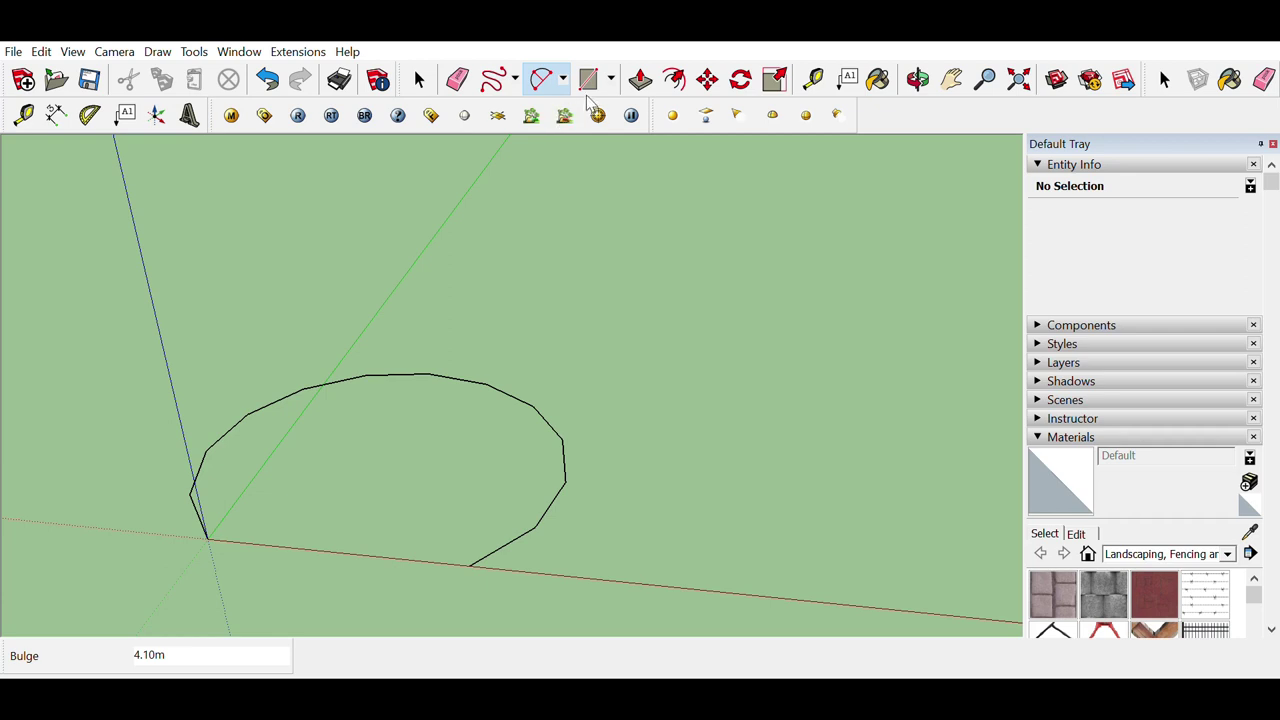
key("a")
left_click(481, 214)
left_click(596, 219)
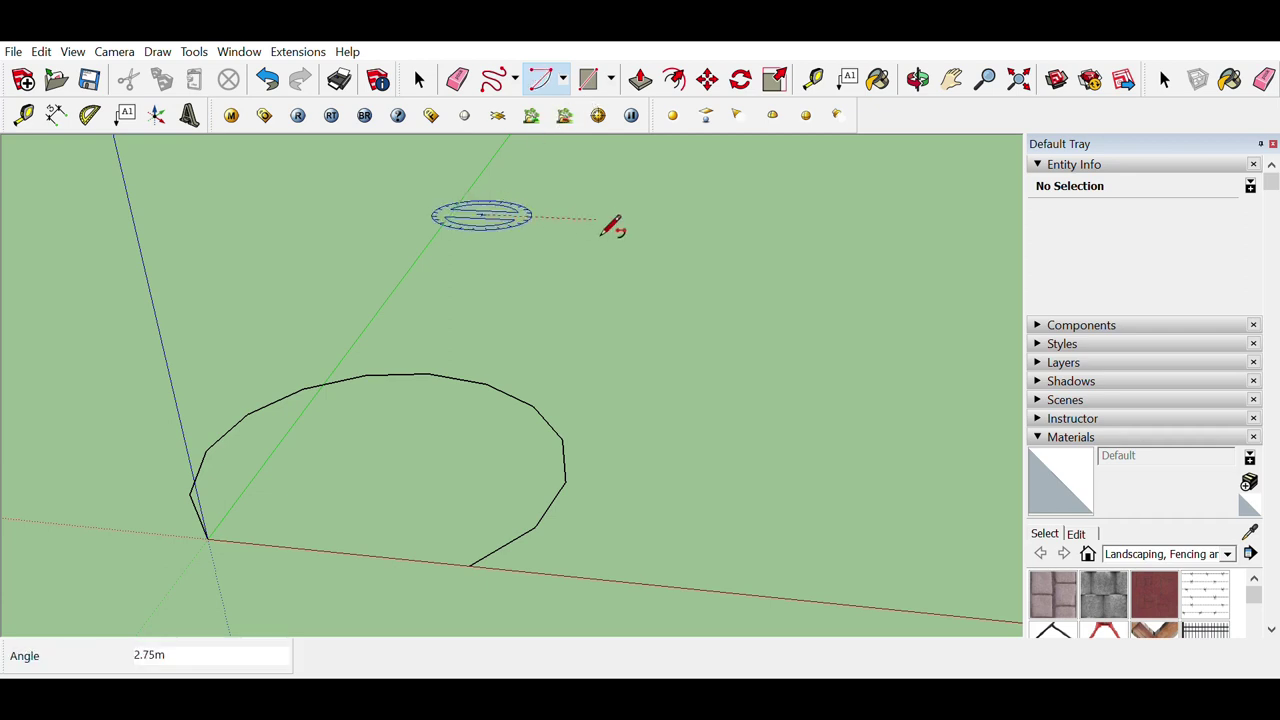
left_click(450, 279)
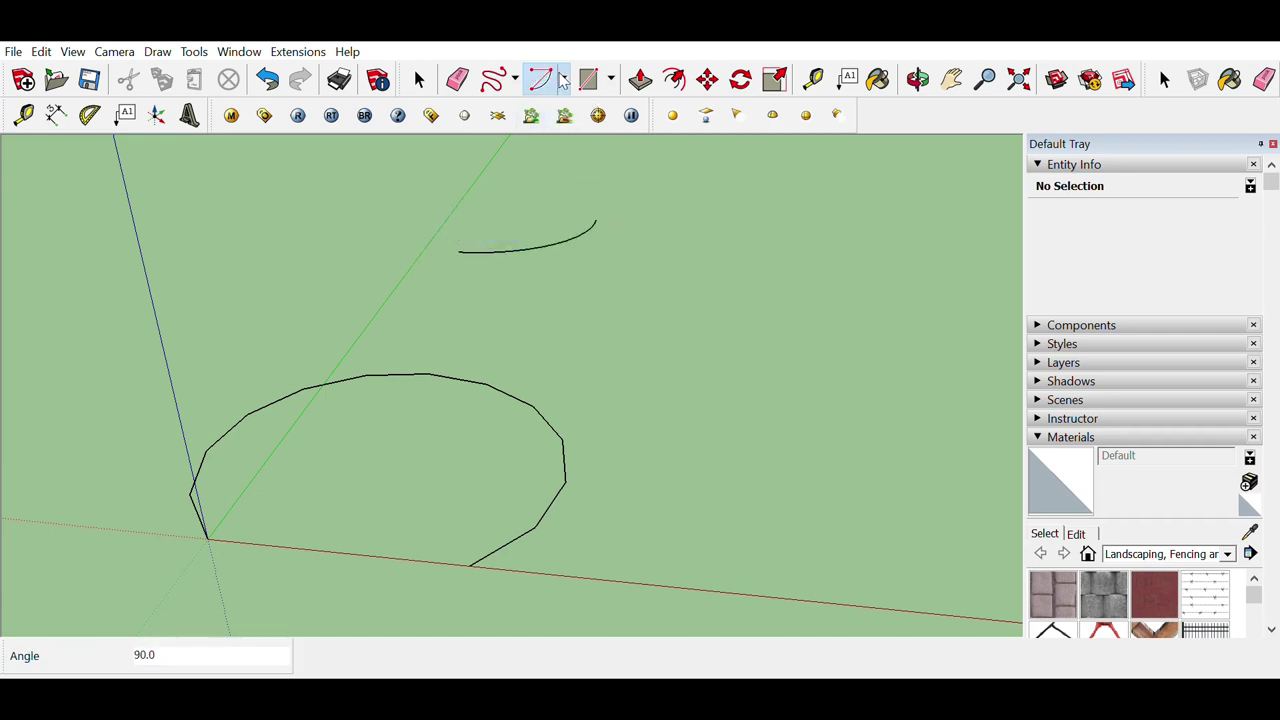
left_click(563, 133)
left_click(797, 293)
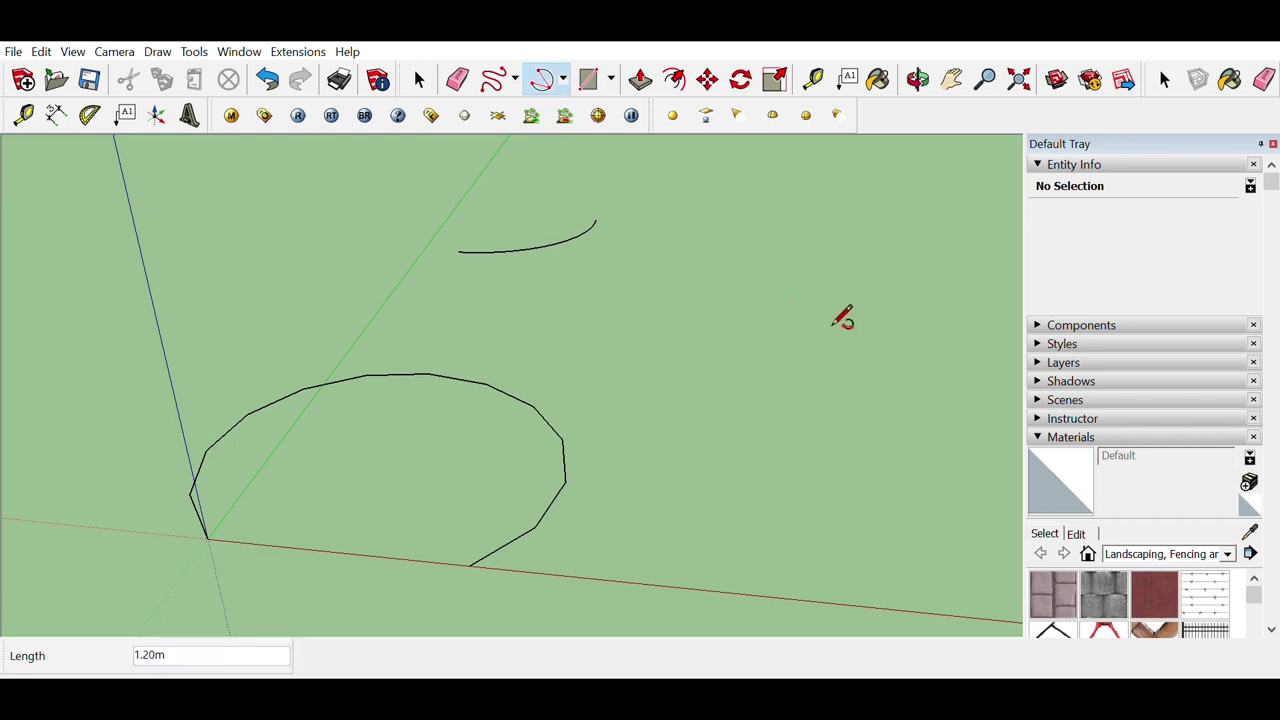
left_click(865, 360)
left_click(749, 401)
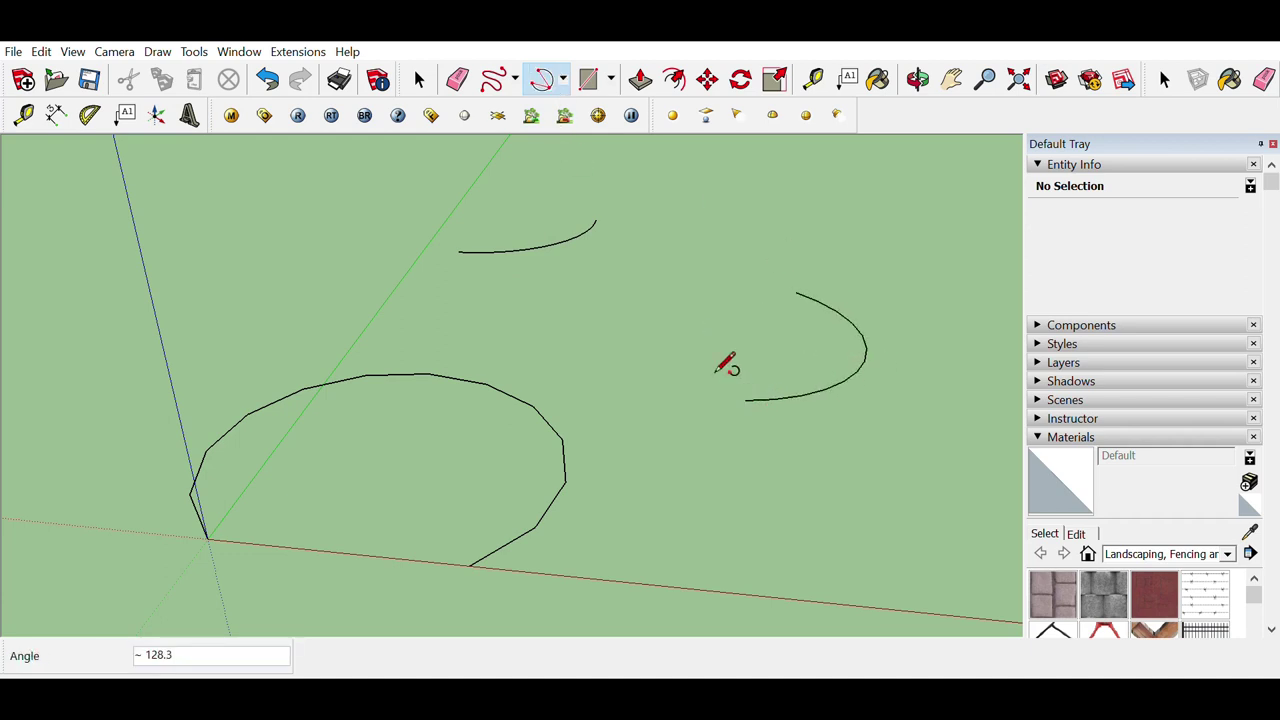
Draw a 90° pie wedge on the ground
left_click(534, 176)
left_click(640, 386)
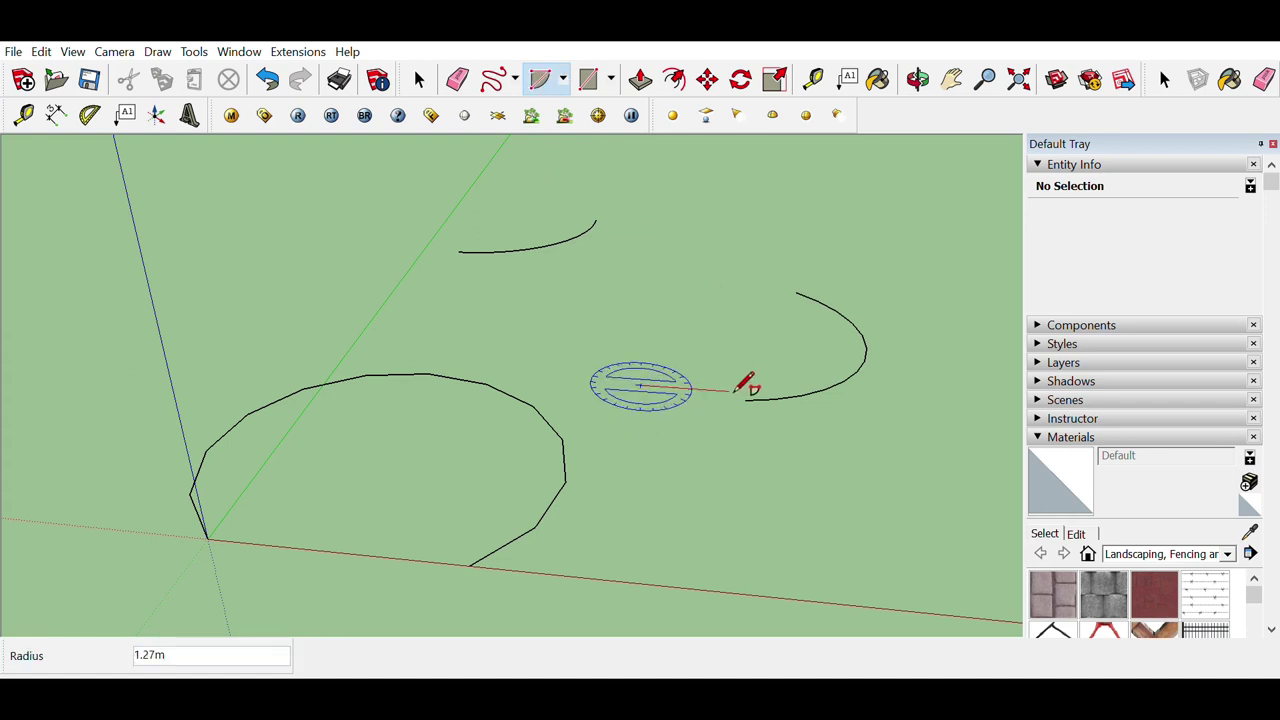
left_click(731, 391)
left_click(641, 348)
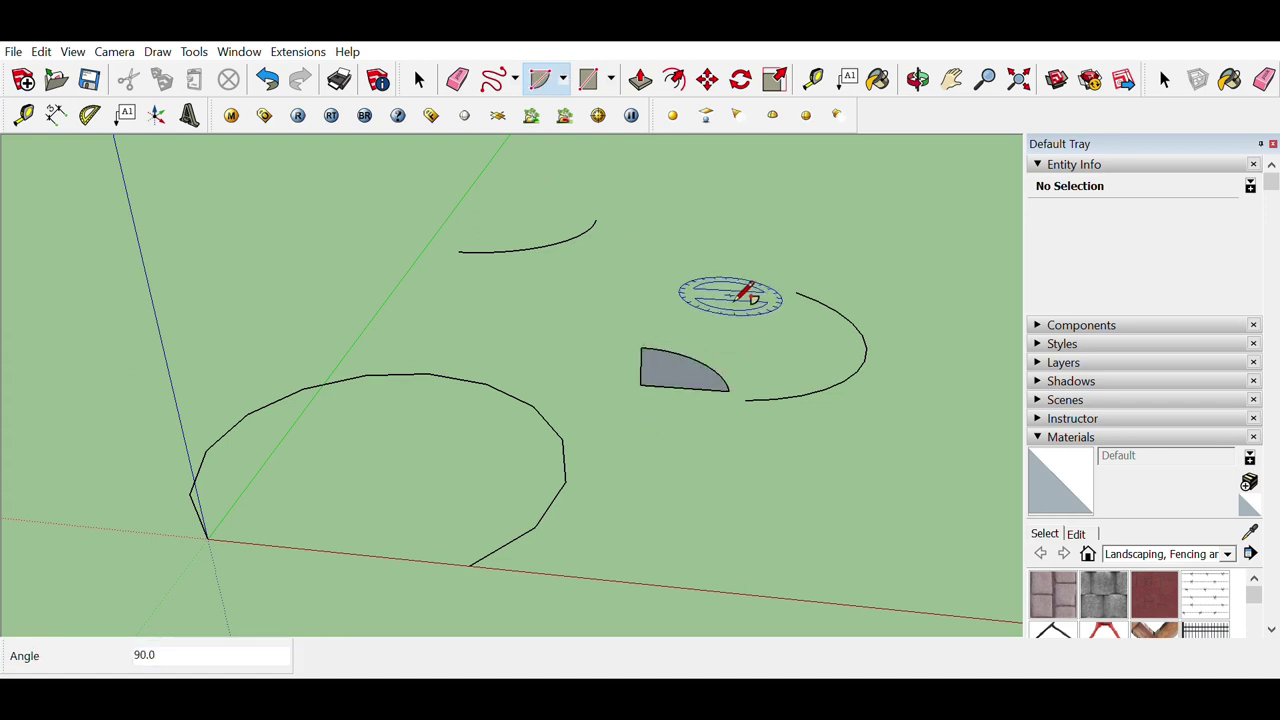
Select all the sketched arcs and the wedge and delete them
left_click(419, 80)
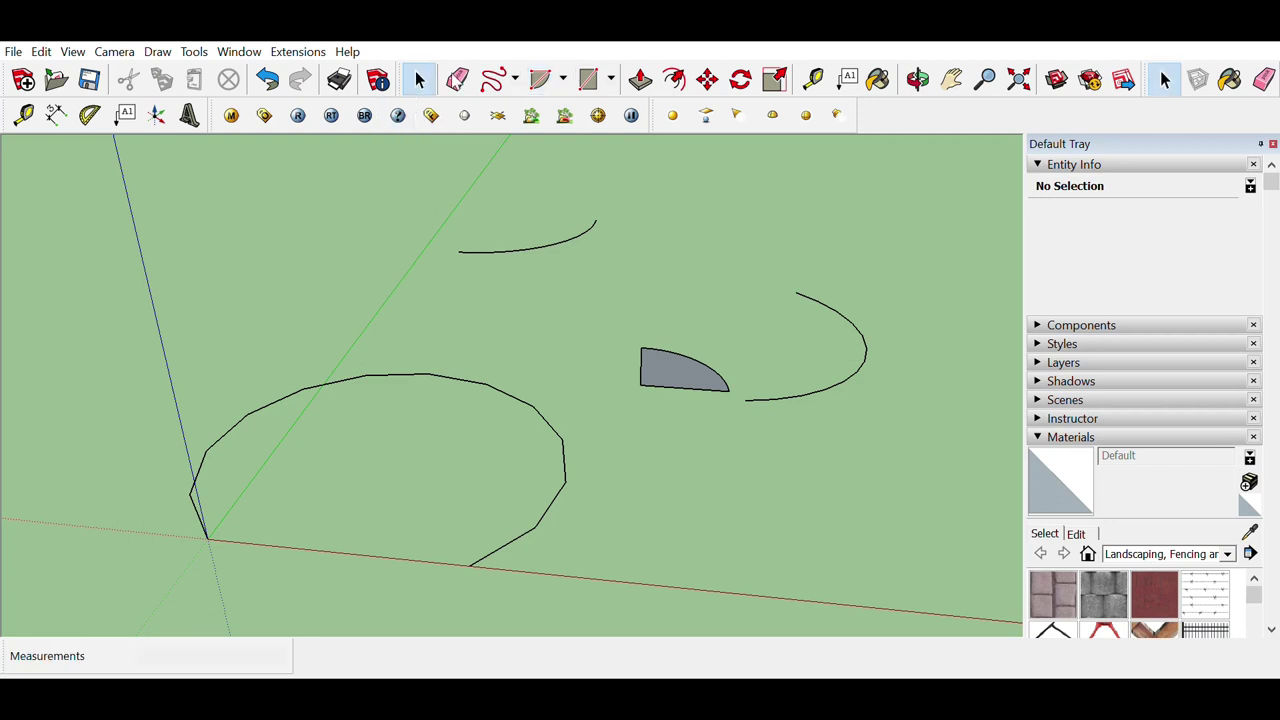
left_click_drag(120, 566, 120, 566)
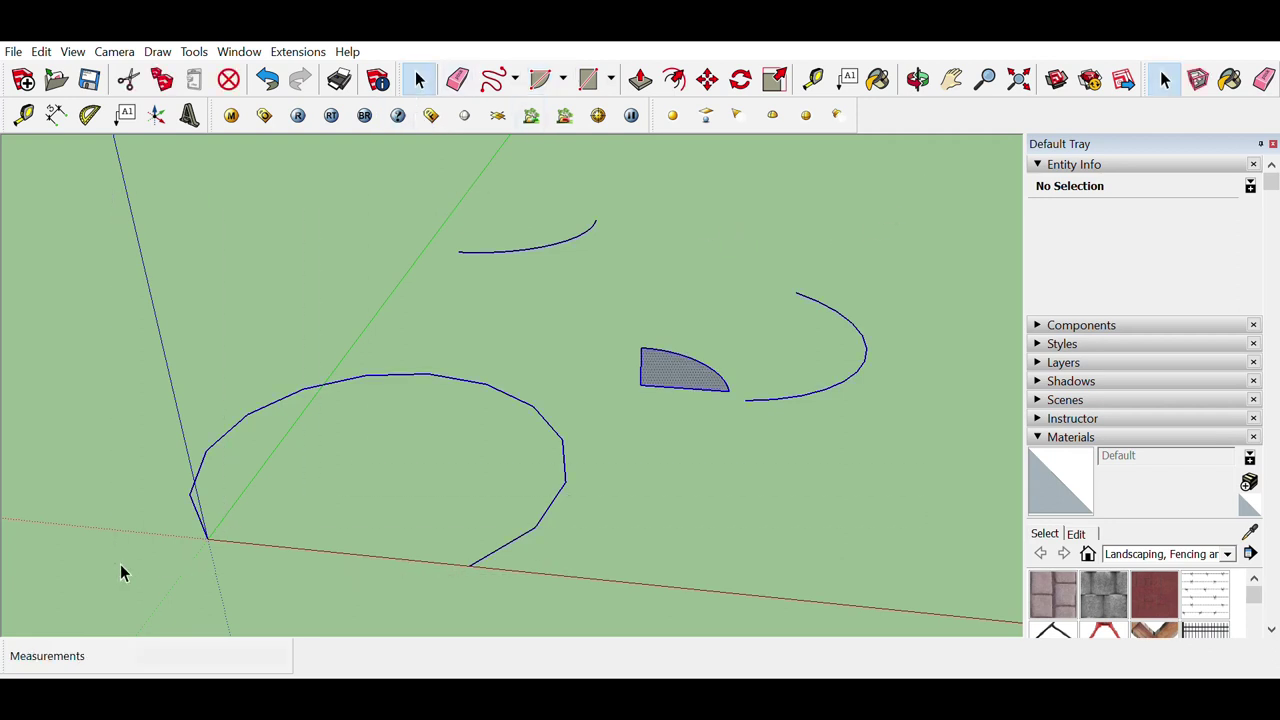
key("Delete")
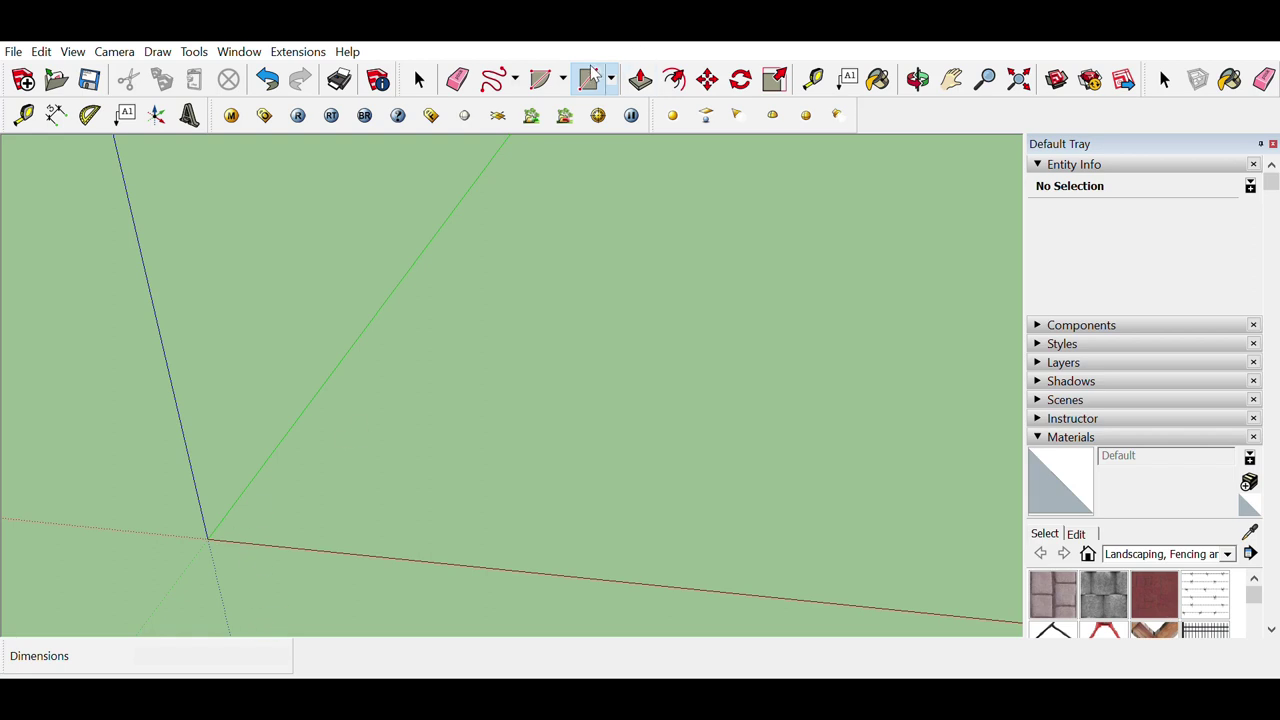
Draw a 1.01m square at the origin and a 0.74m x 2.65m rectangle beside it
left_click(209, 539)
left_click(329, 493)
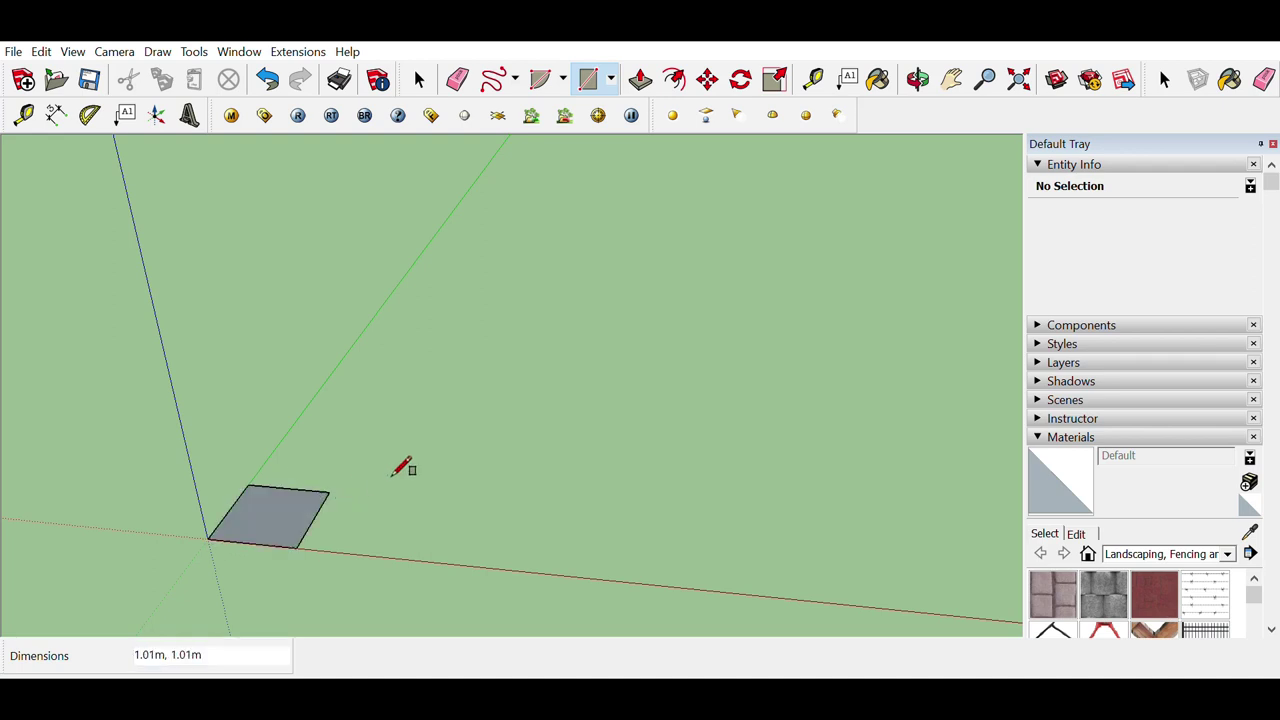
left_click(365, 545)
left_click(479, 422)
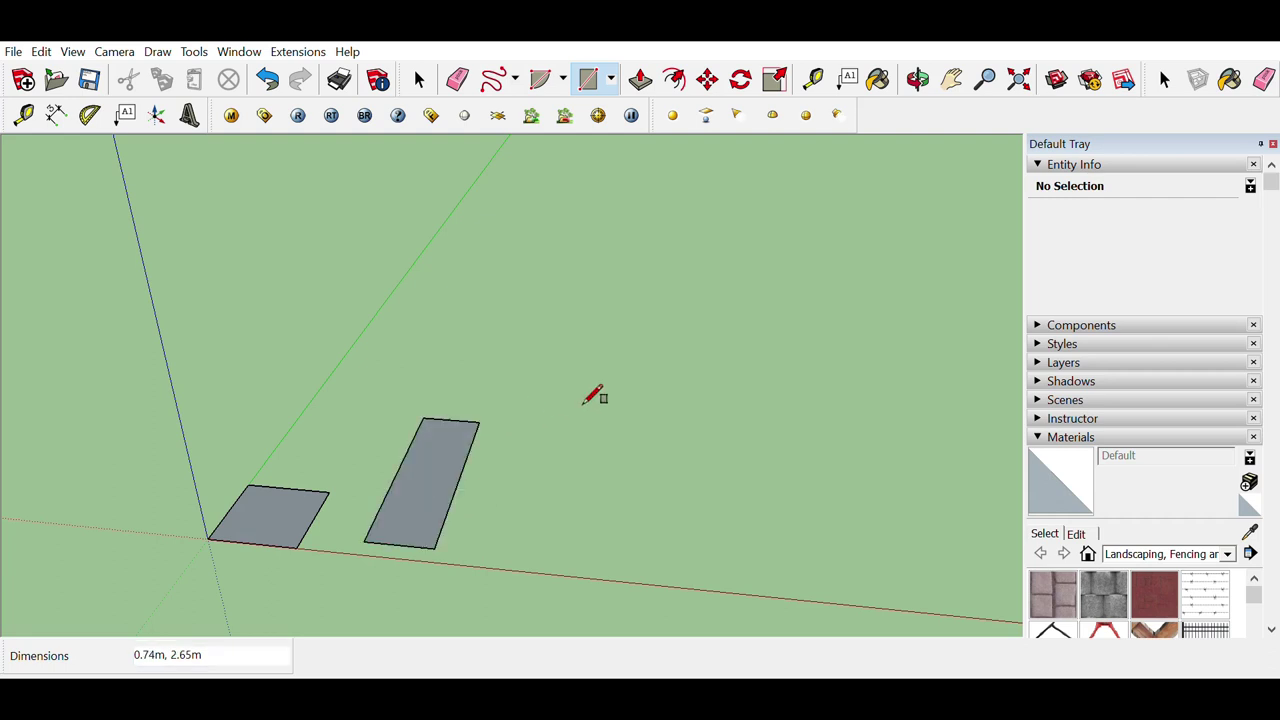
Draw a rotated rectangle measuring 0.97m by 2.79m next to the others
left_click(605, 114)
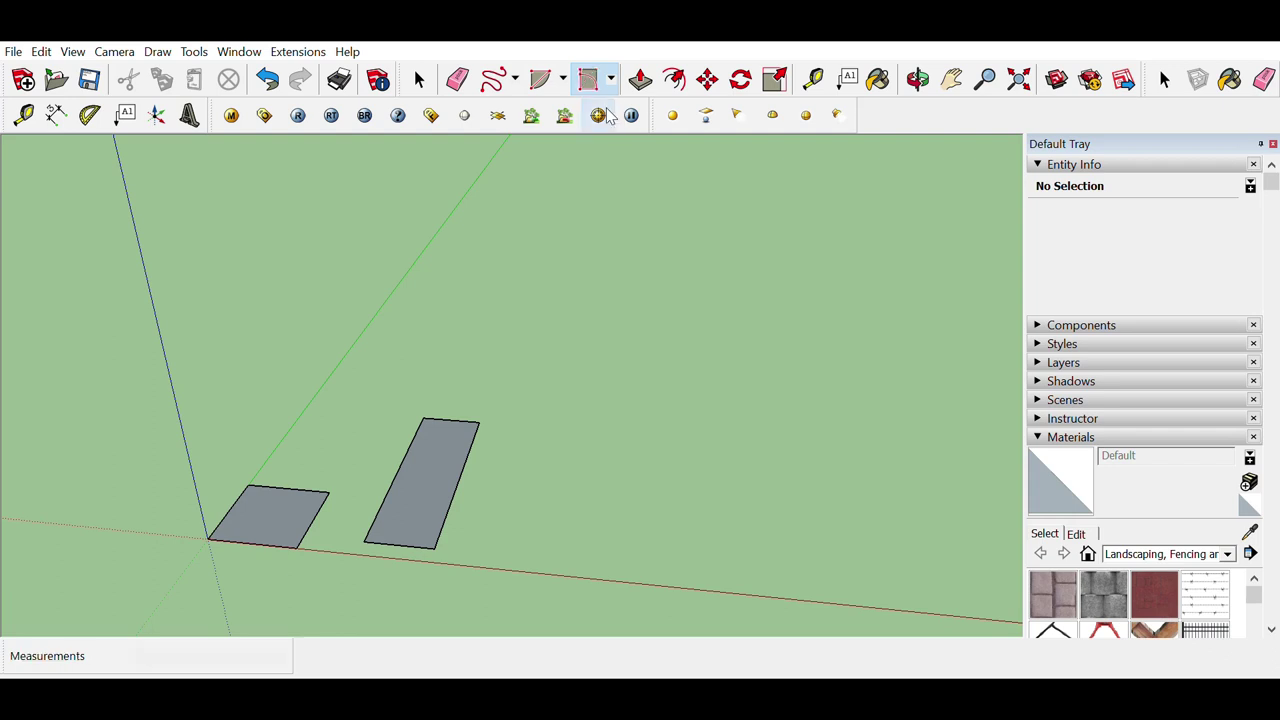
left_click(539, 547)
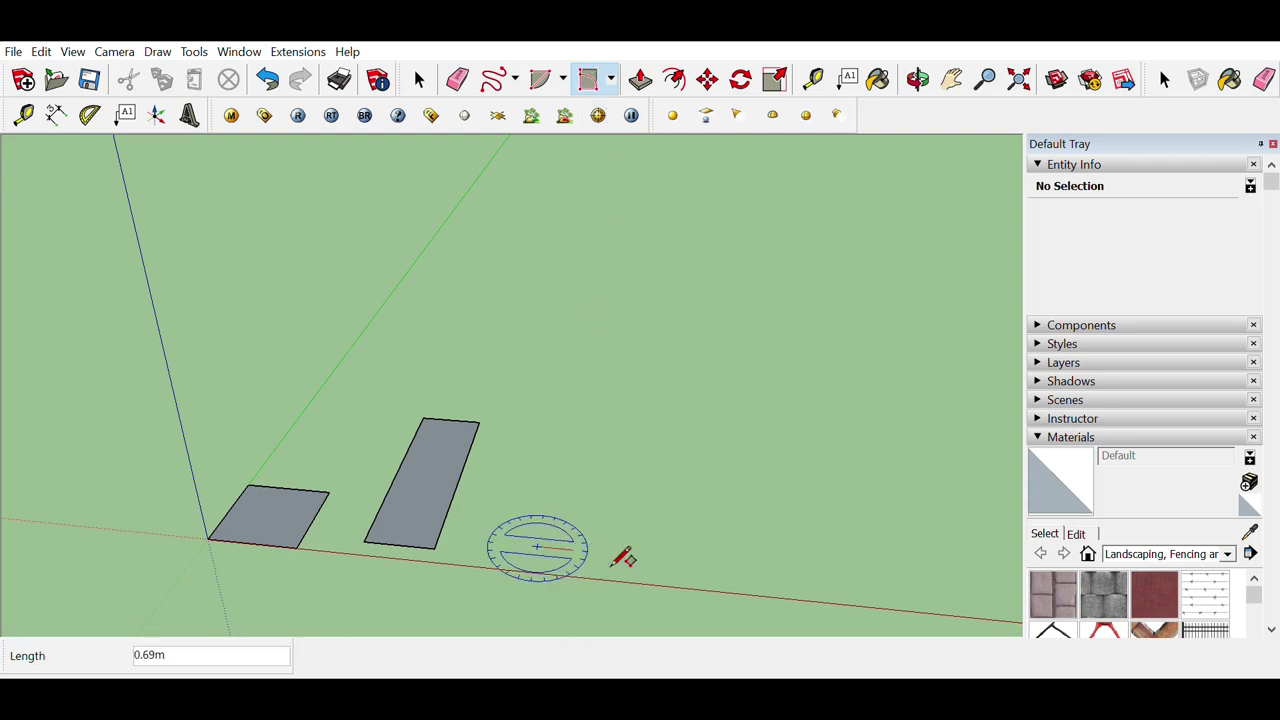
left_click(628, 553)
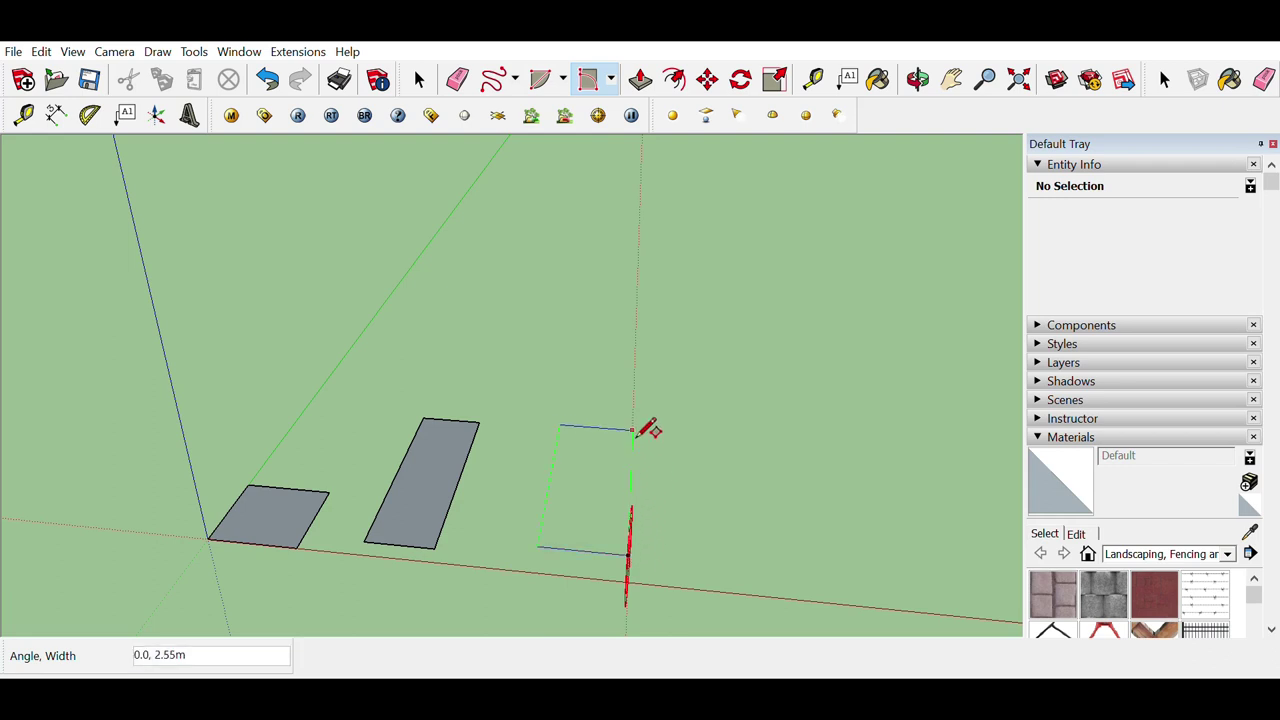
middle_click_drag(651, 429, 286, 280)
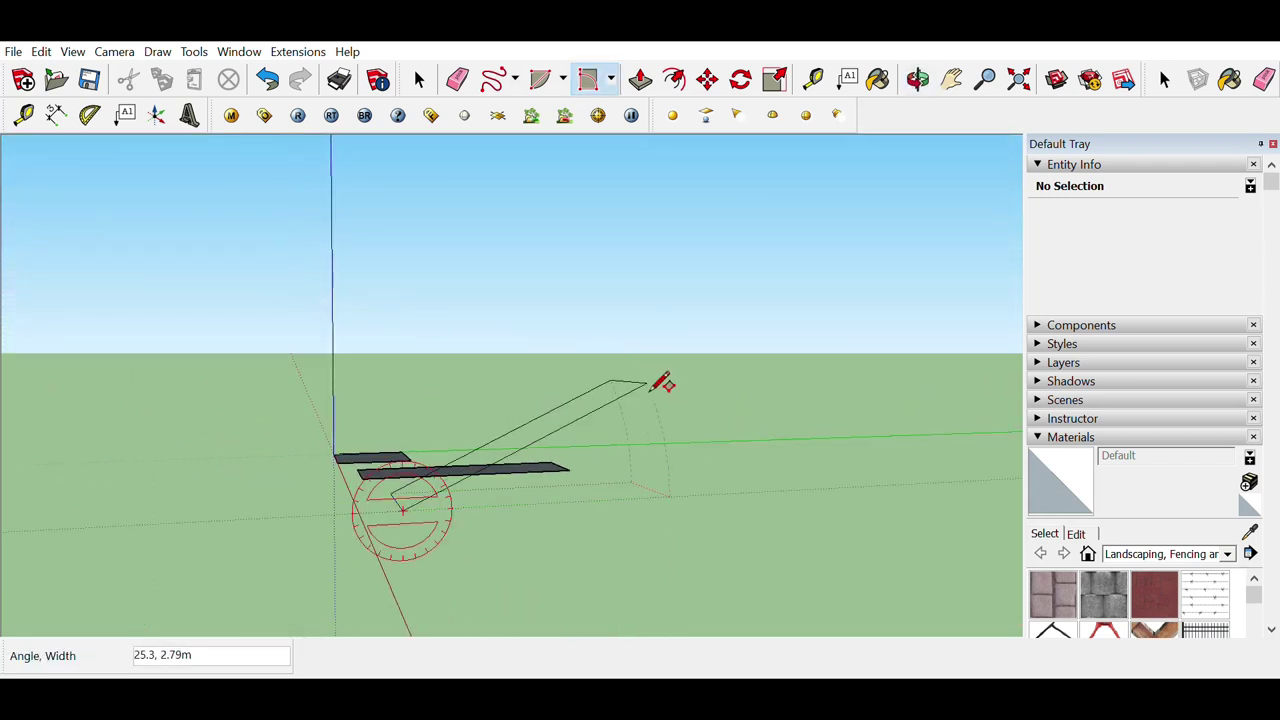
left_click(662, 384)
middle_click_drag(271, 523, 634, 600)
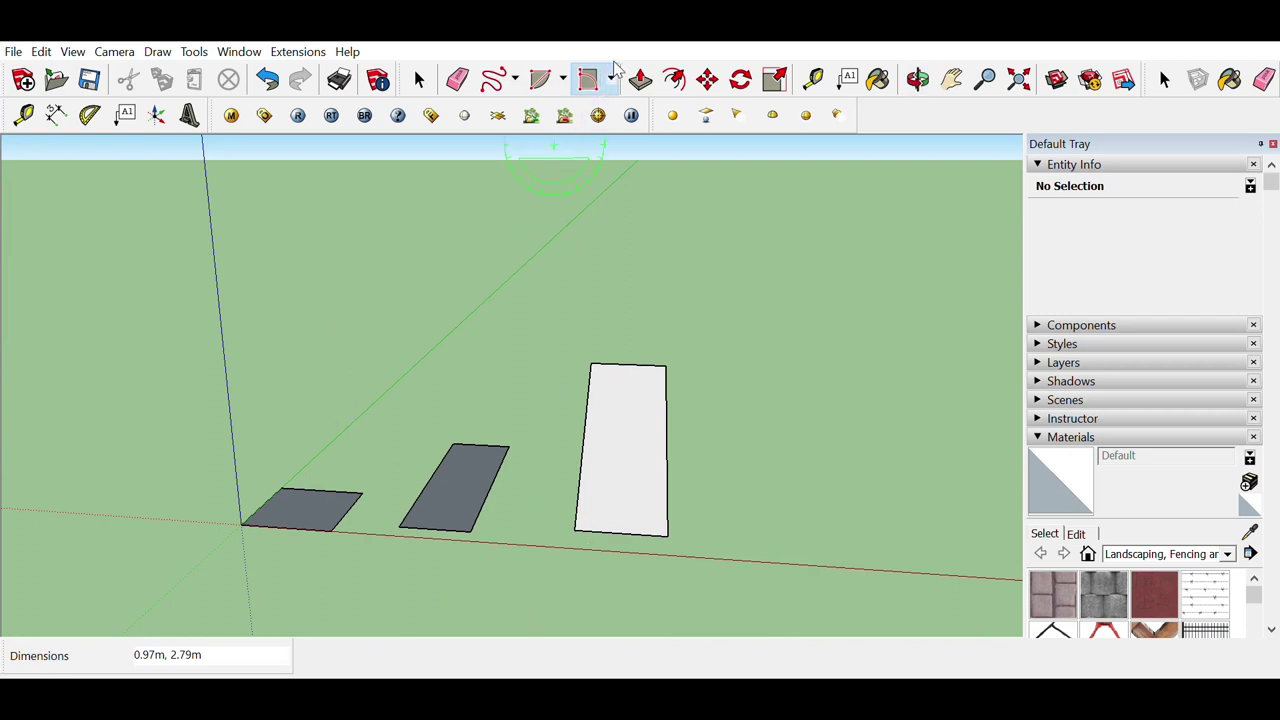
Draw a circle with 0.49m radius to the right of the rectangles
key("c")
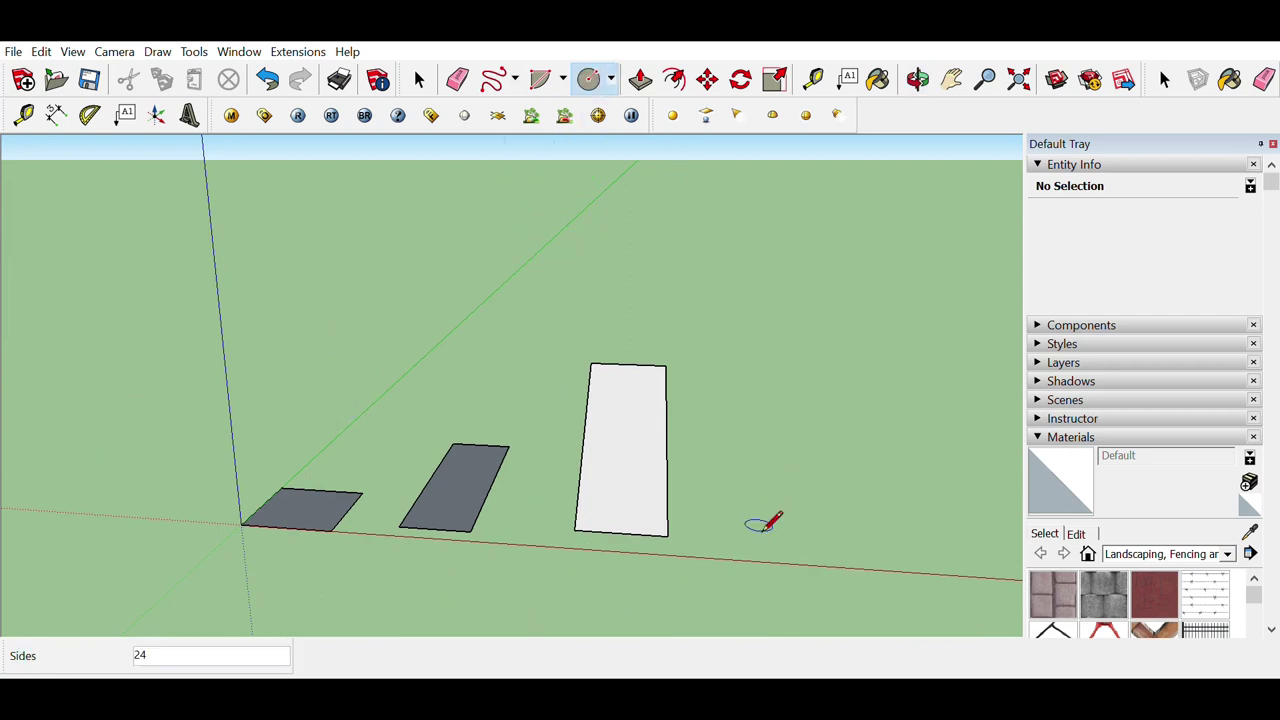
left_click(759, 523)
left_click(790, 509)
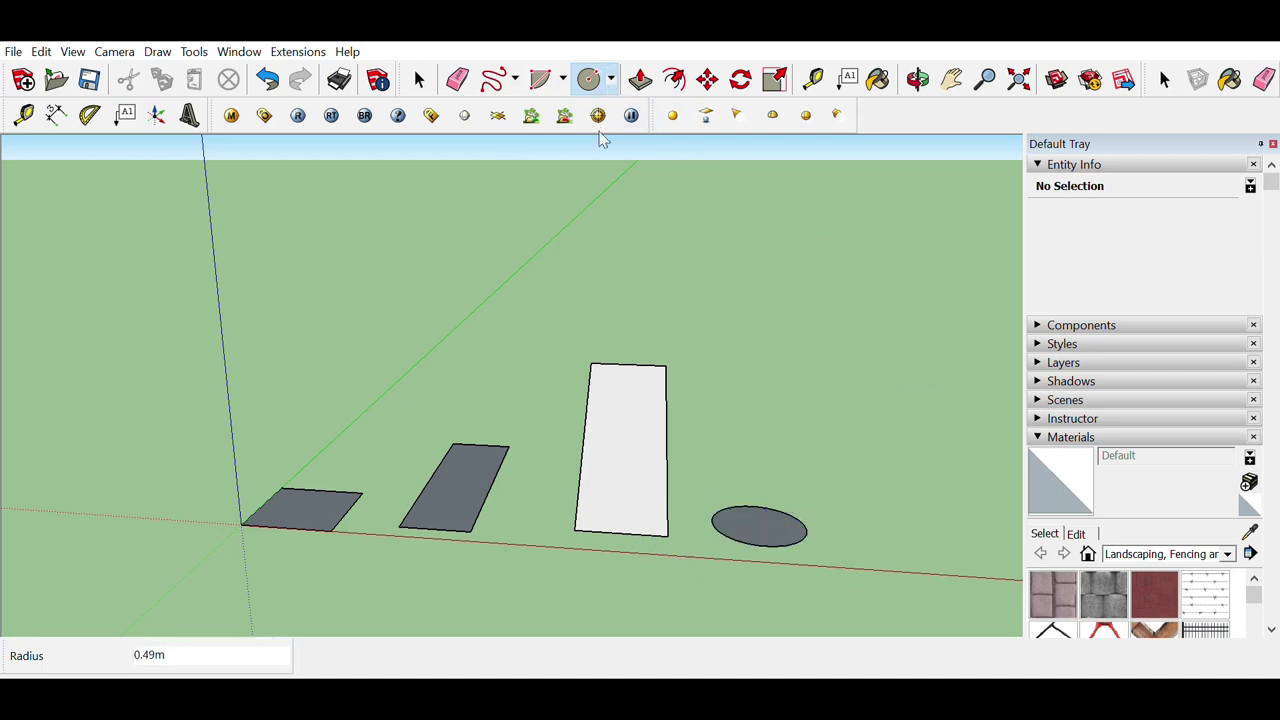
Draw a hexagon with 1.05m inscribed radius behind the rectangles, then reframe the view
left_click(451, 366)
left_click(502, 356)
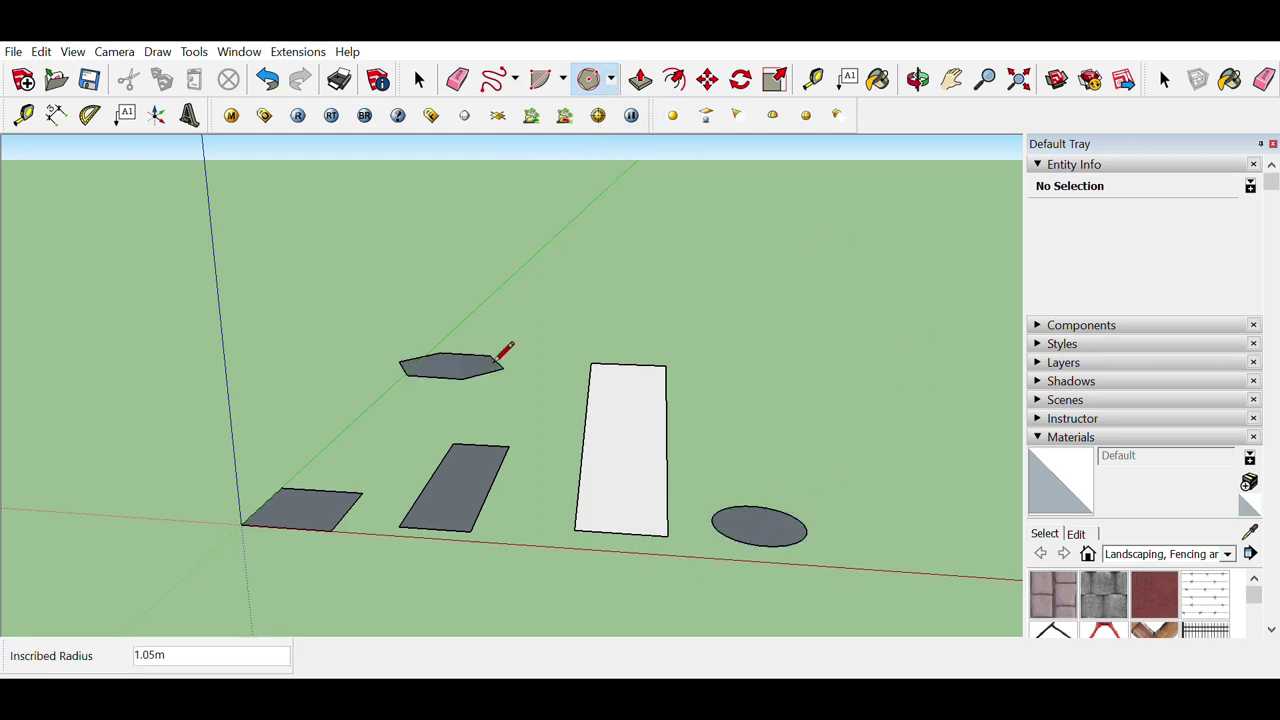
middle_click_drag(517, 334, 500, 486)
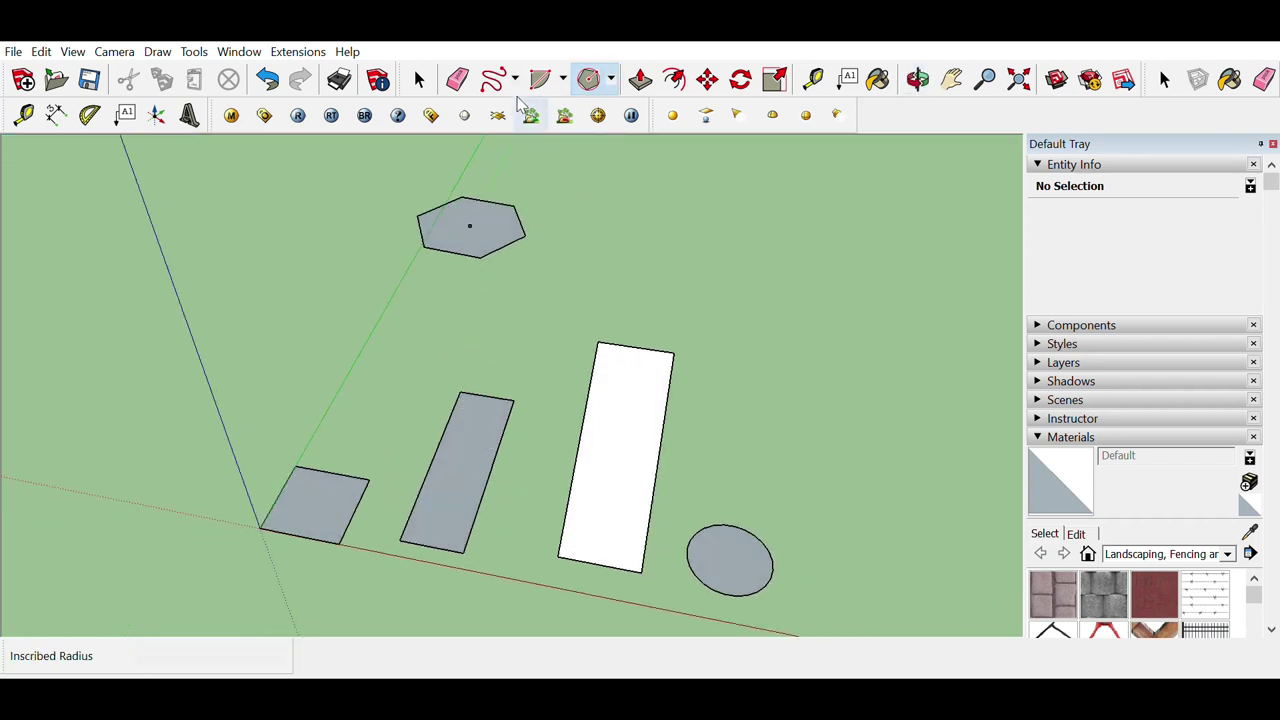
key("q")
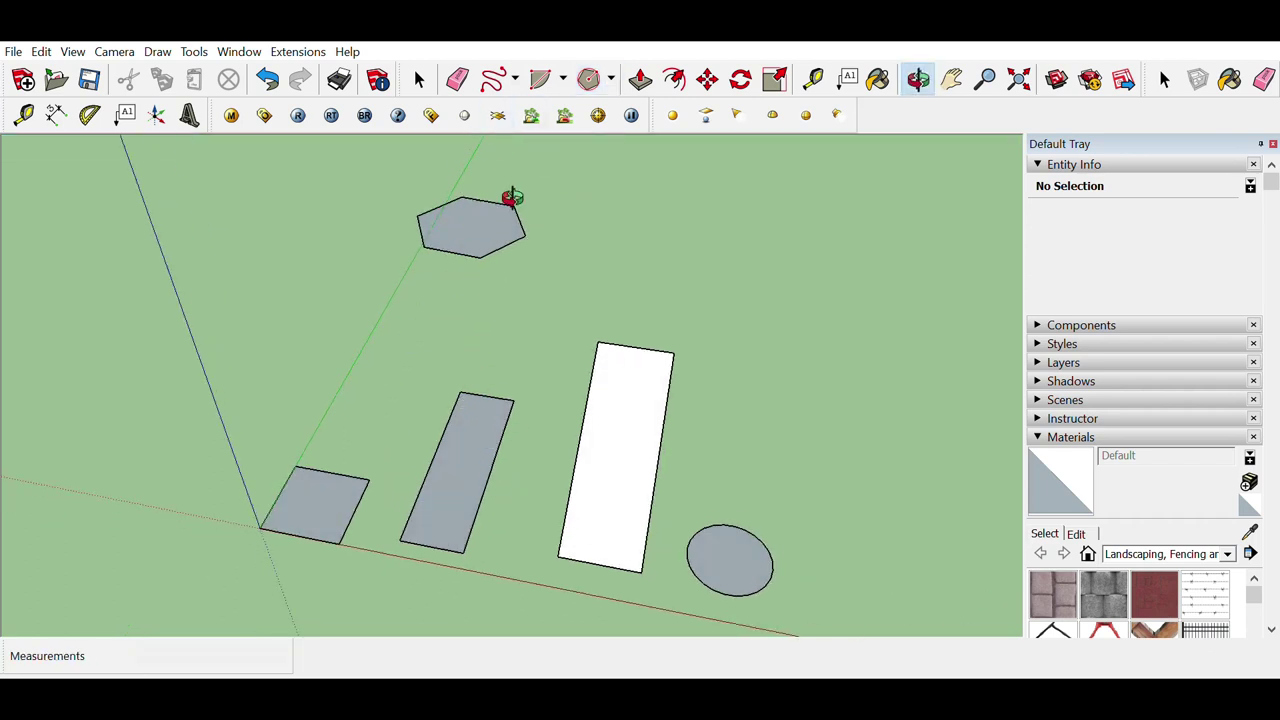
middle_click_drag(512, 197, 528, 308)
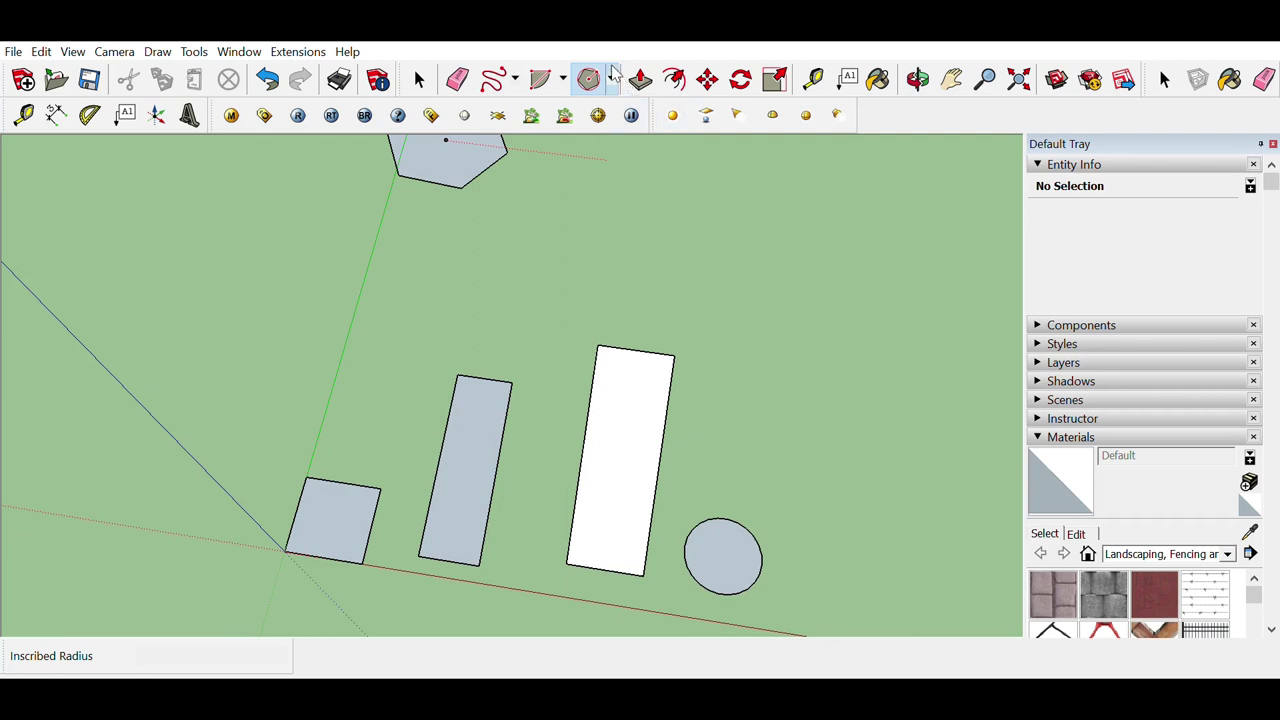
left_click(951, 79)
left_click_drag(546, 293, 640, 180)
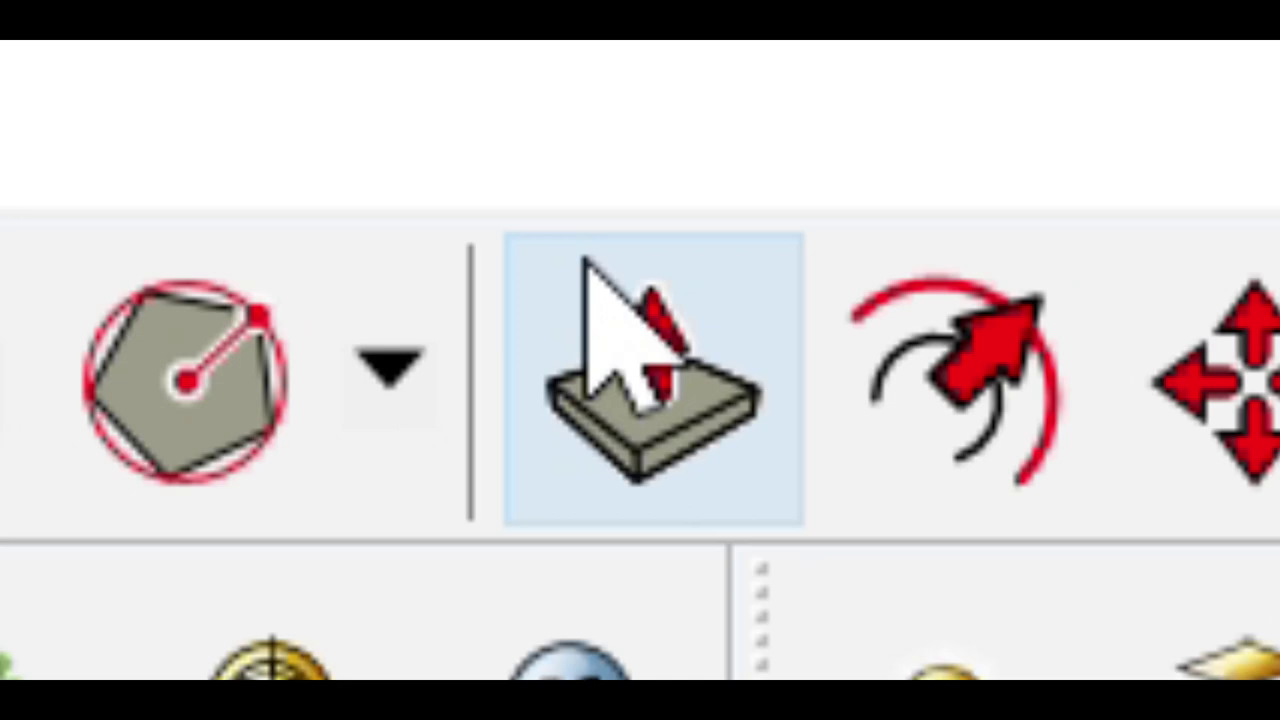
Extrude the square and strip to 1.14m, the large rectangle to 0.73m, plus the circle and hexagon
left_click(590, 265)
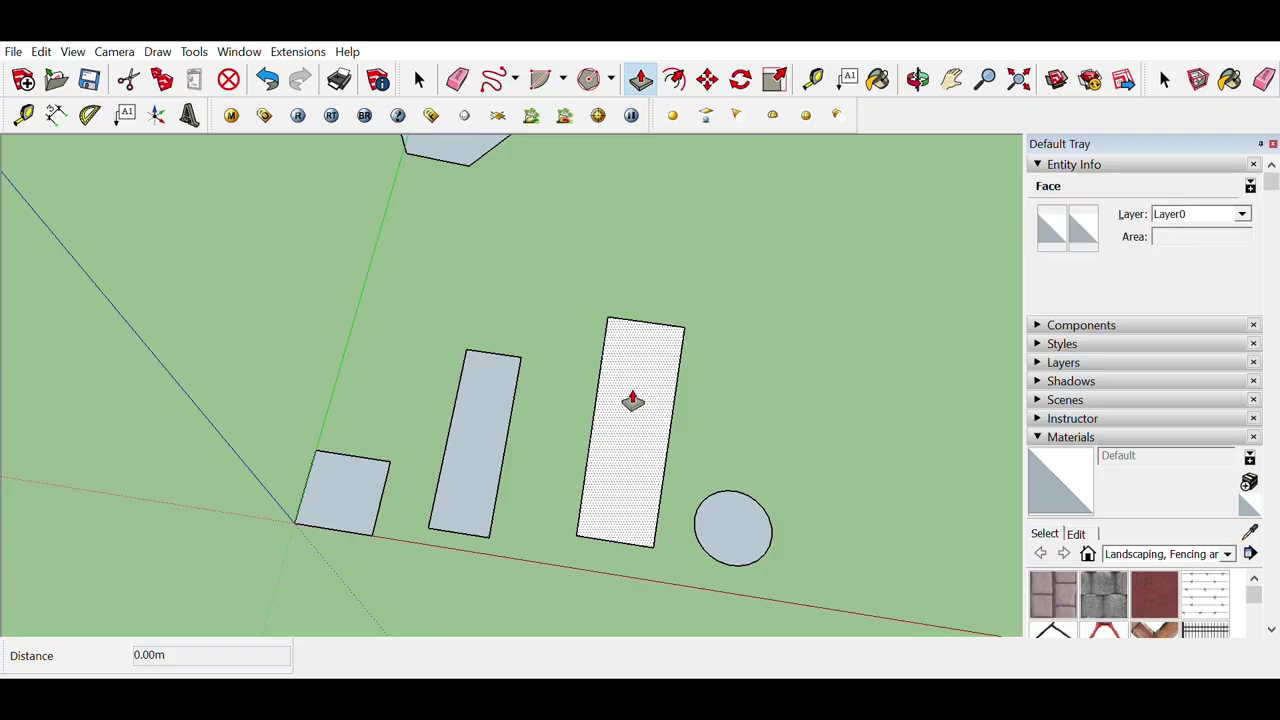
left_click_drag(367, 500, 351, 472)
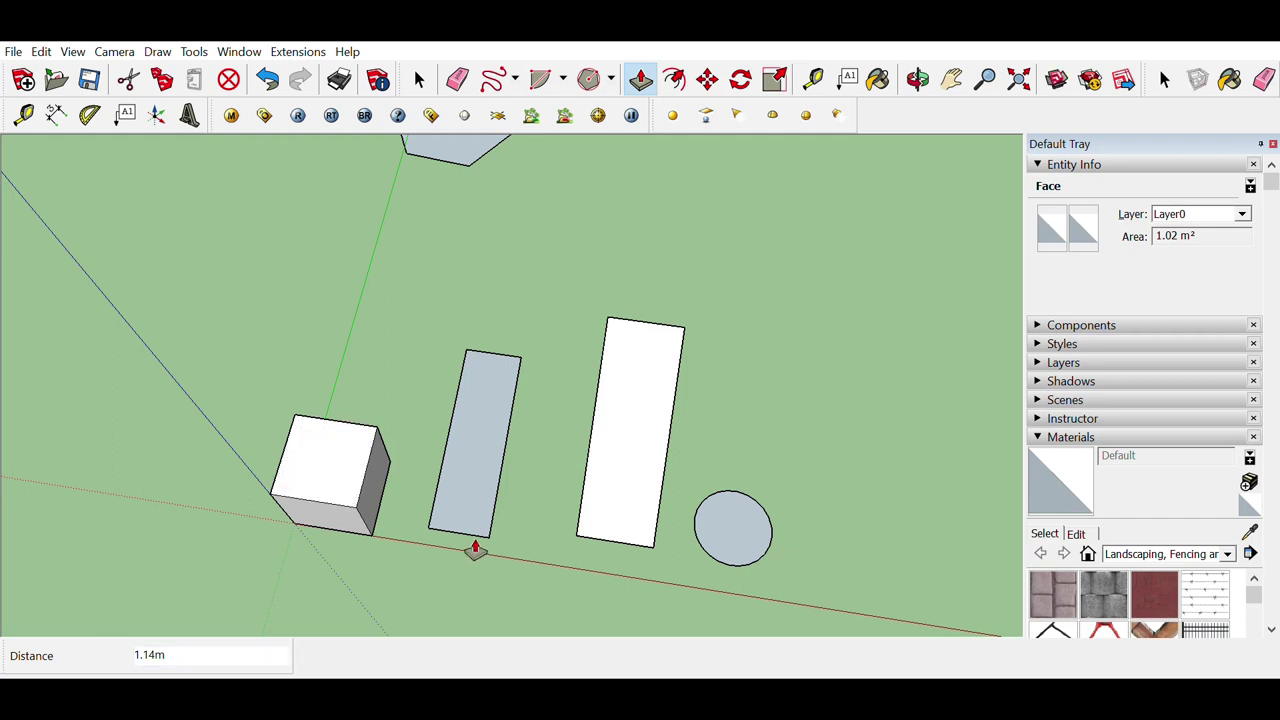
middle_click_drag(457, 546, 409, 303)
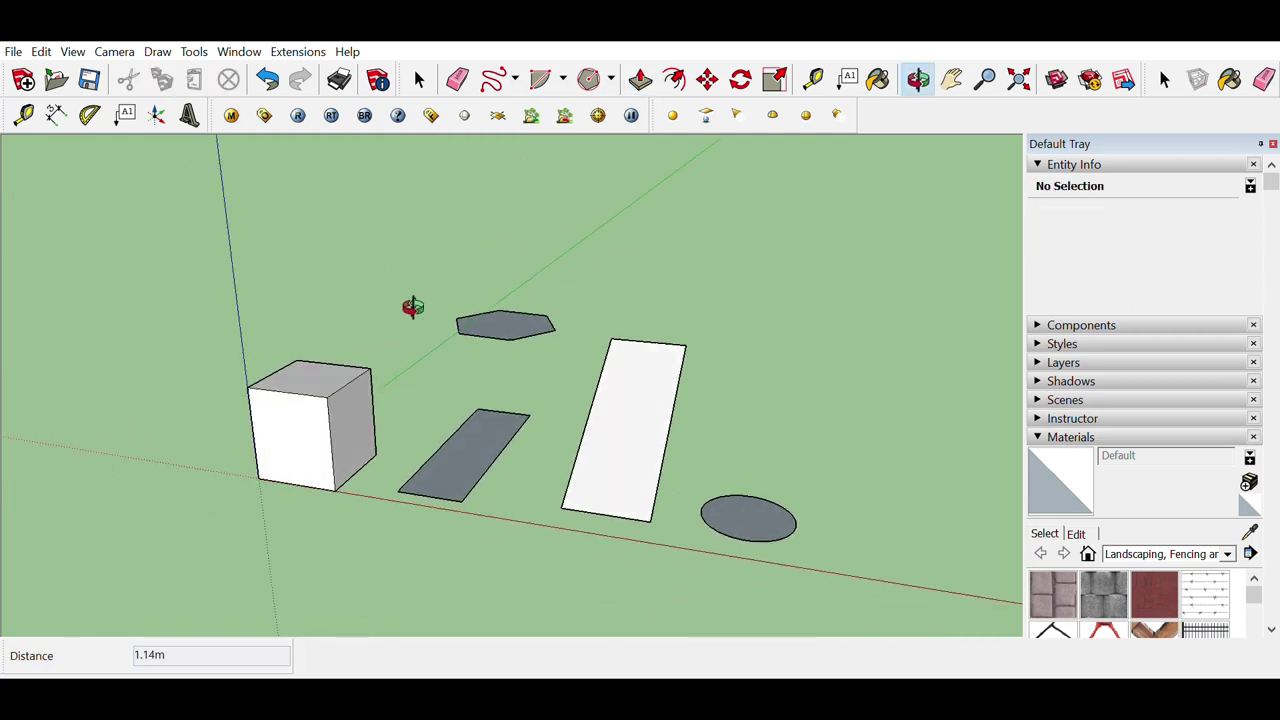
key("p")
left_click_drag(486, 449, 351, 390)
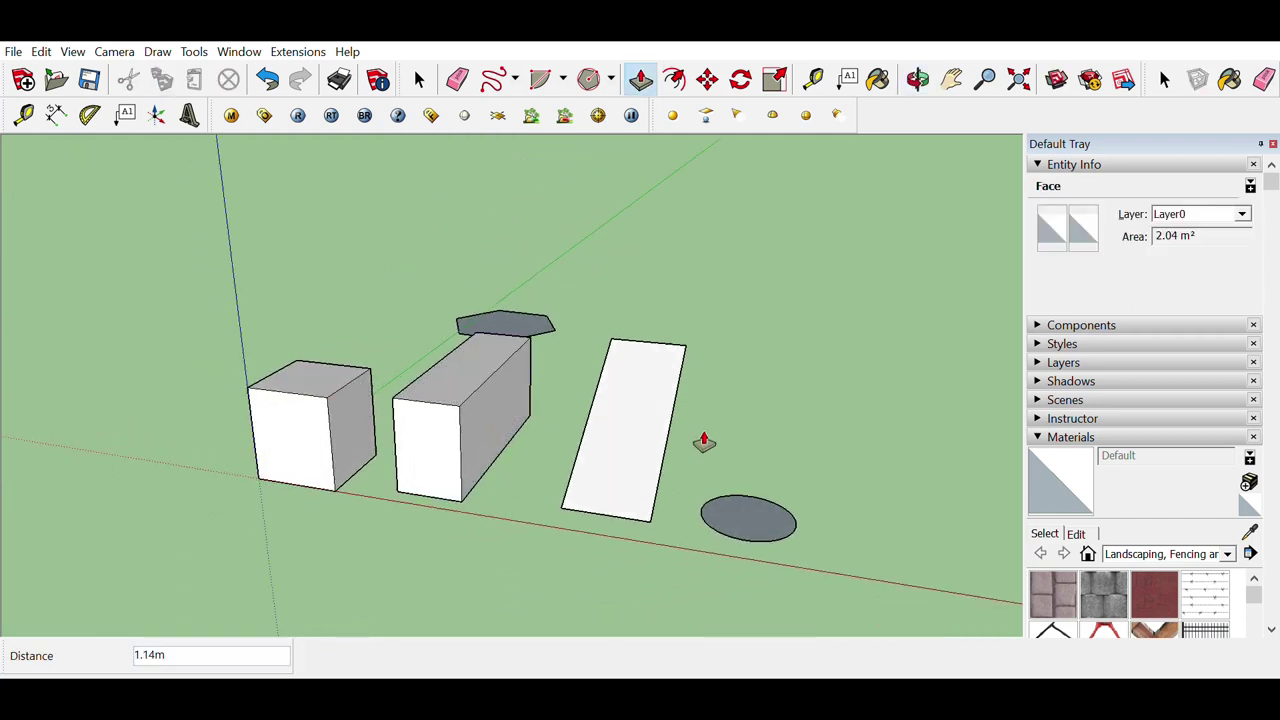
left_click_drag(640, 450, 586, 420)
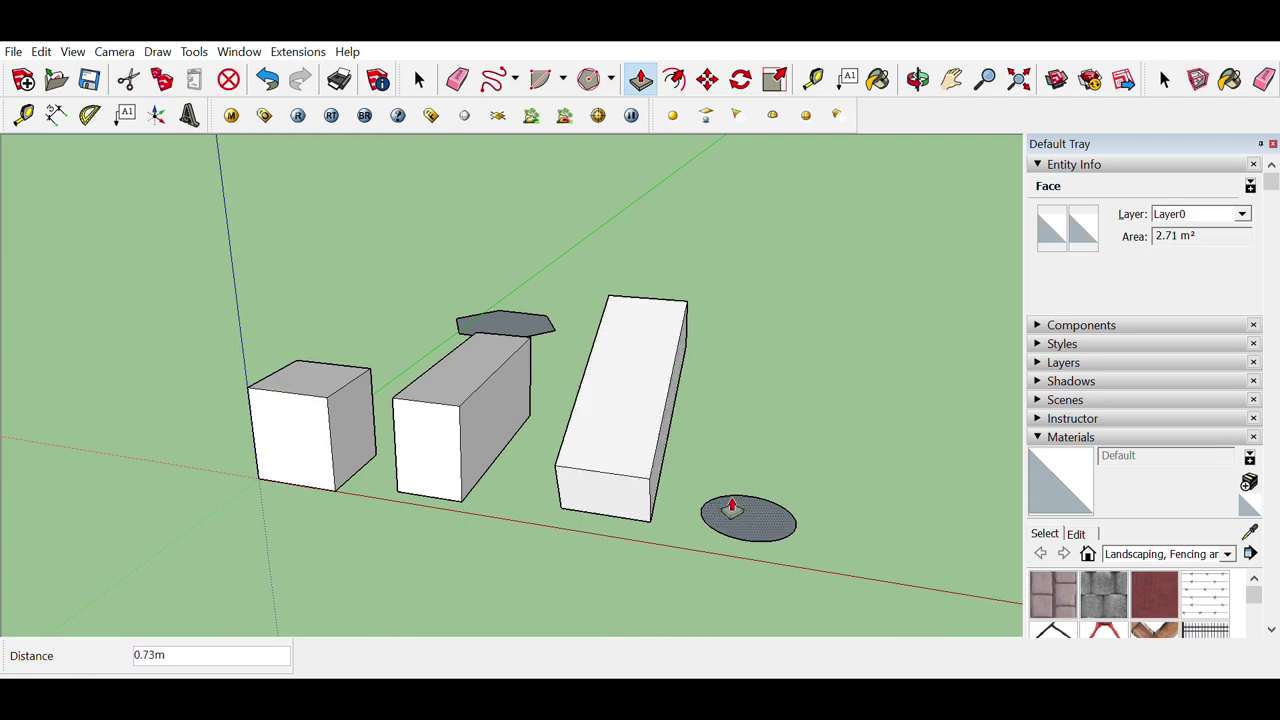
left_click_drag(737, 514, 746, 449)
left_click_drag(541, 320, 540, 294)
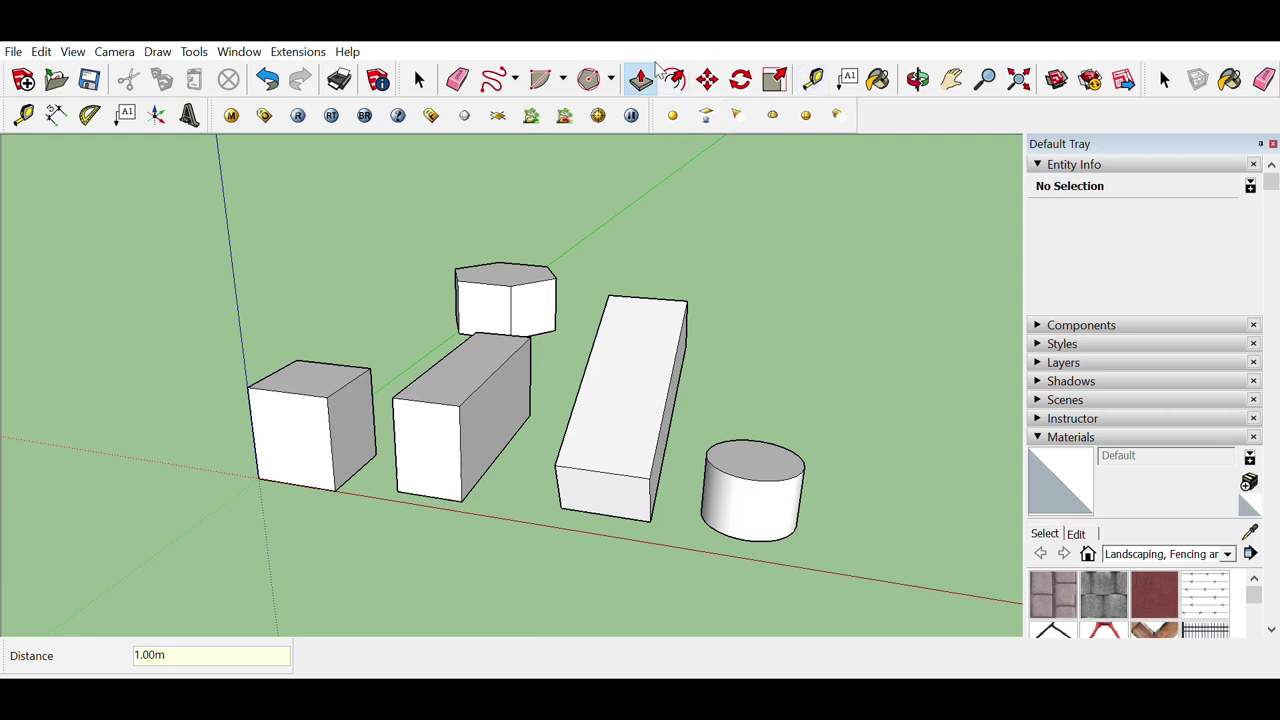
left_click(419, 80)
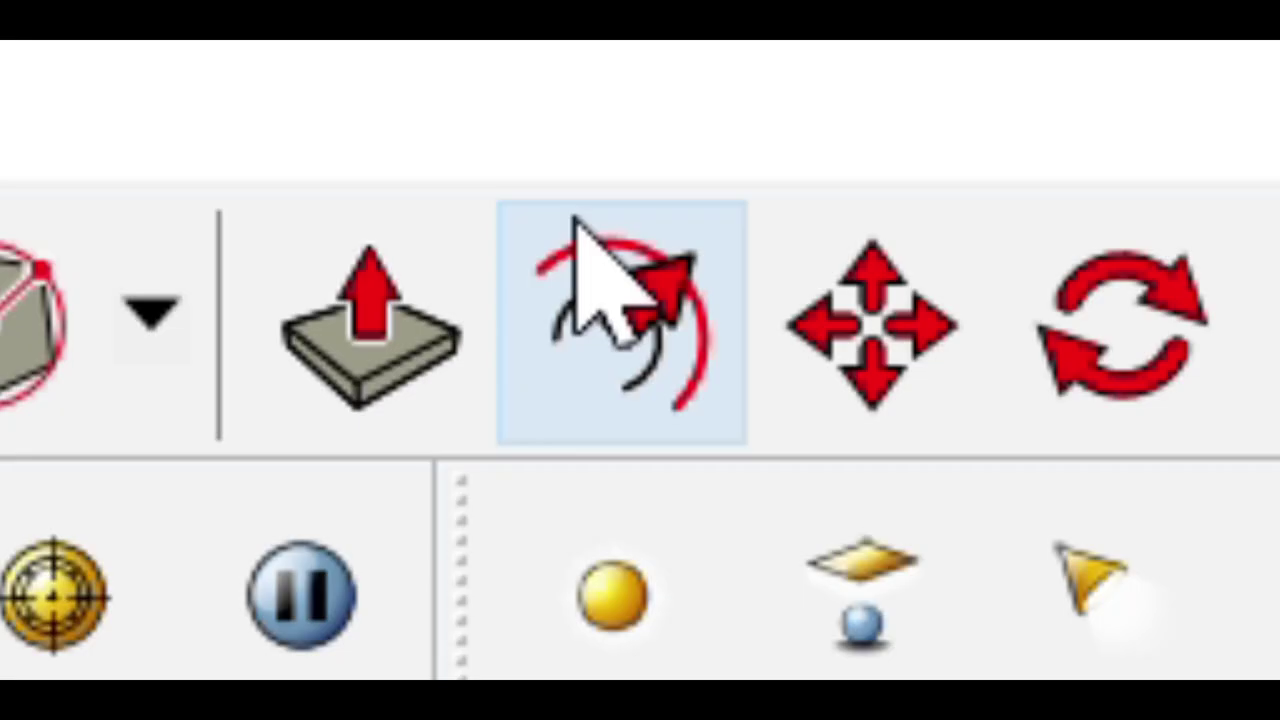
Offset the edges of the cube's top face inward by 0.15
left_click(578, 222)
left_click(343, 397)
middle_click_drag(343, 397, 326, 510)
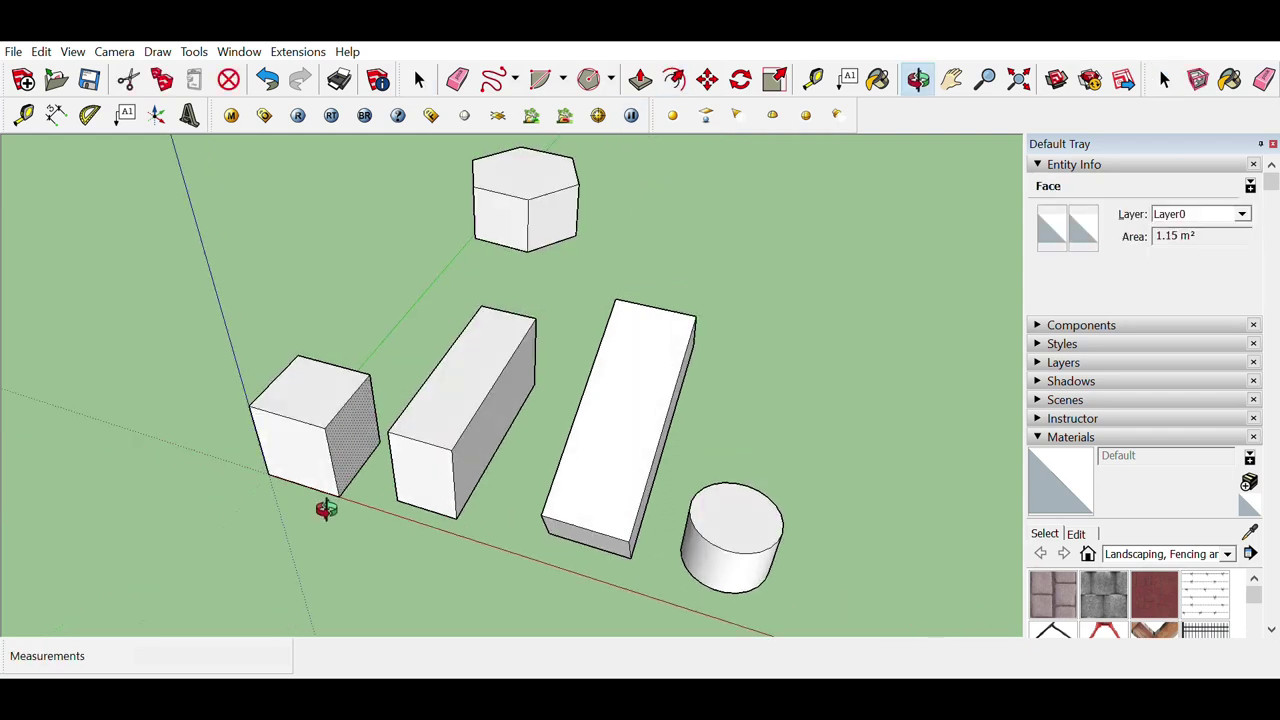
left_click(305, 399)
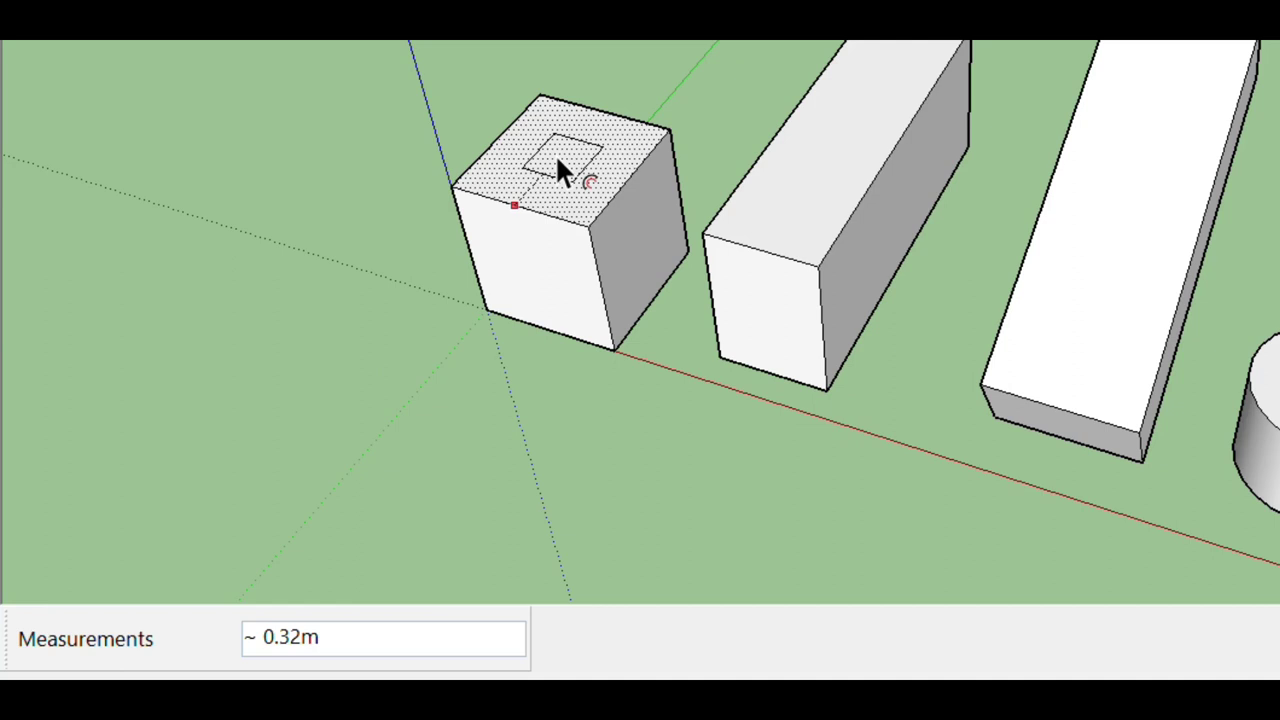
left_click(555, 154)
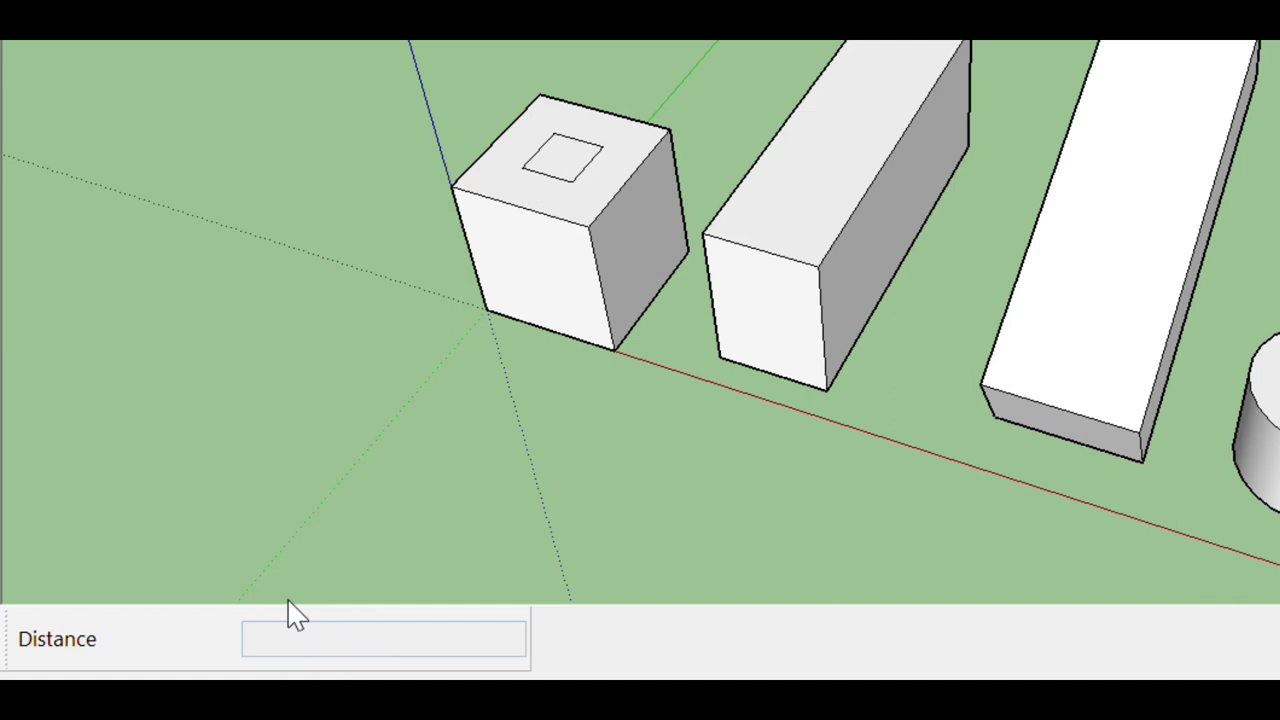
key("Escape")
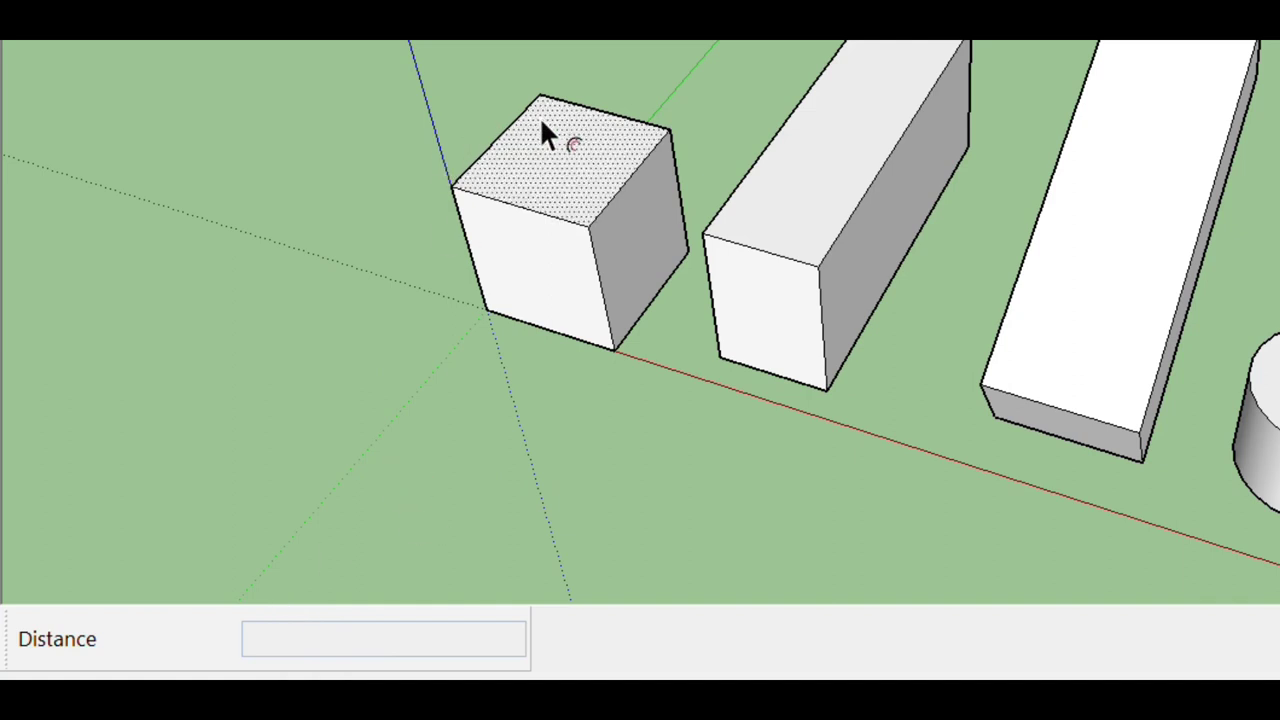
left_click(588, 145)
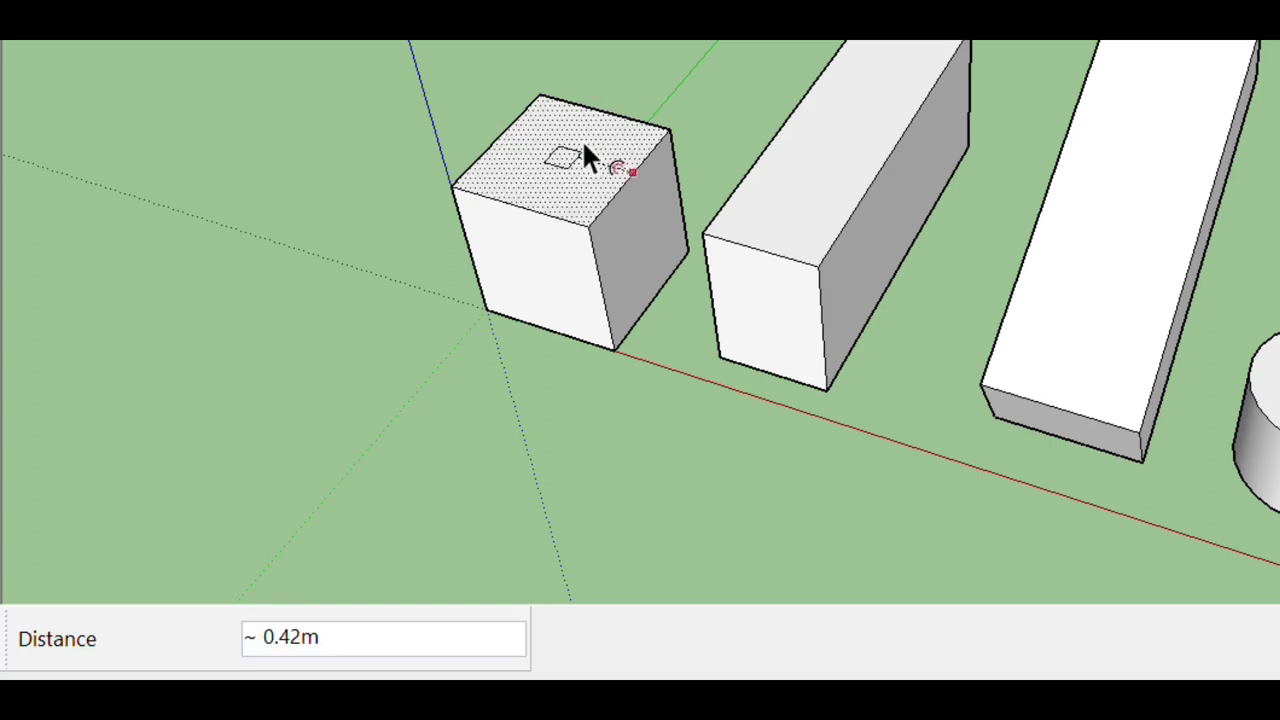
type(".15")
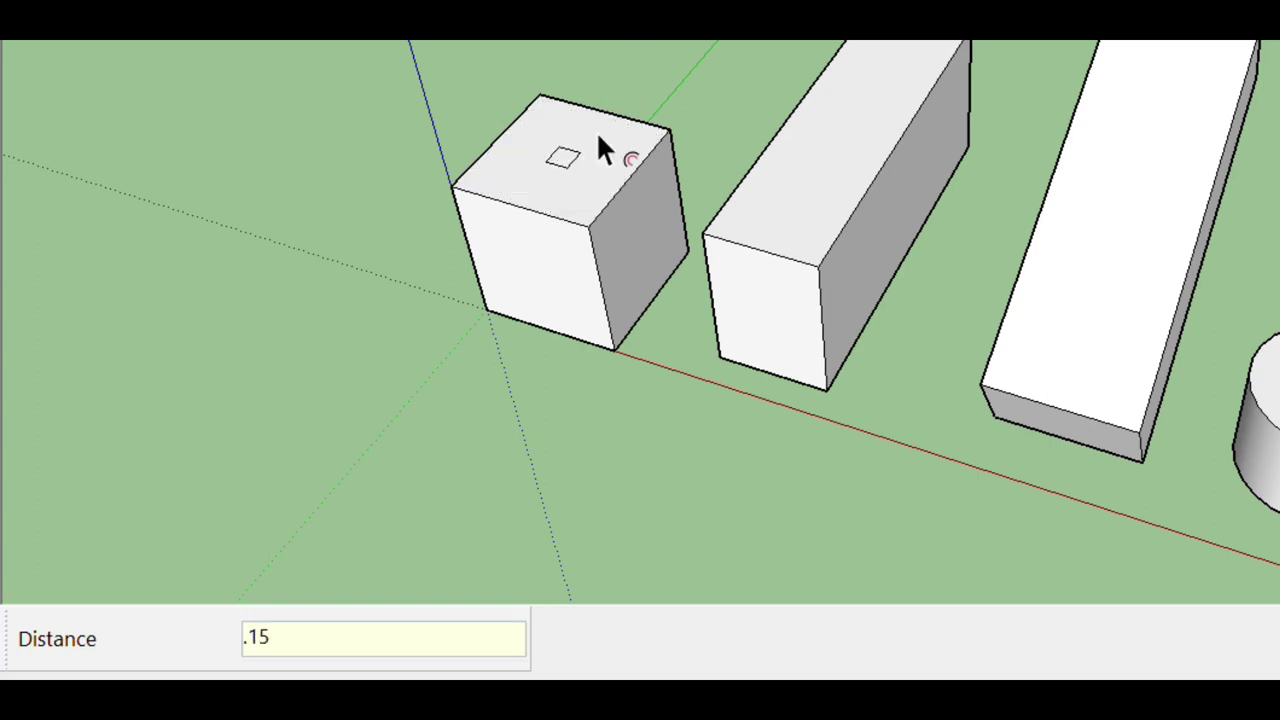
key("Return")
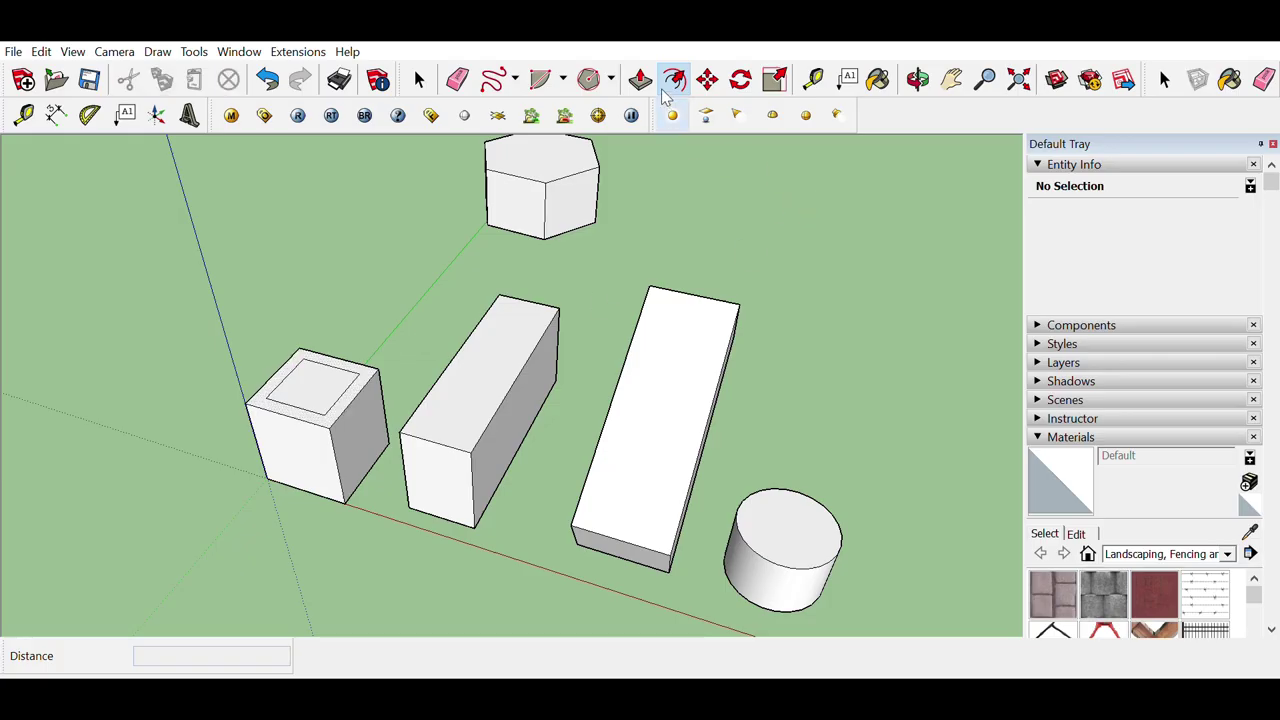
Try pushing the inset square on the cube's top, leaving it flush
left_click(640, 79)
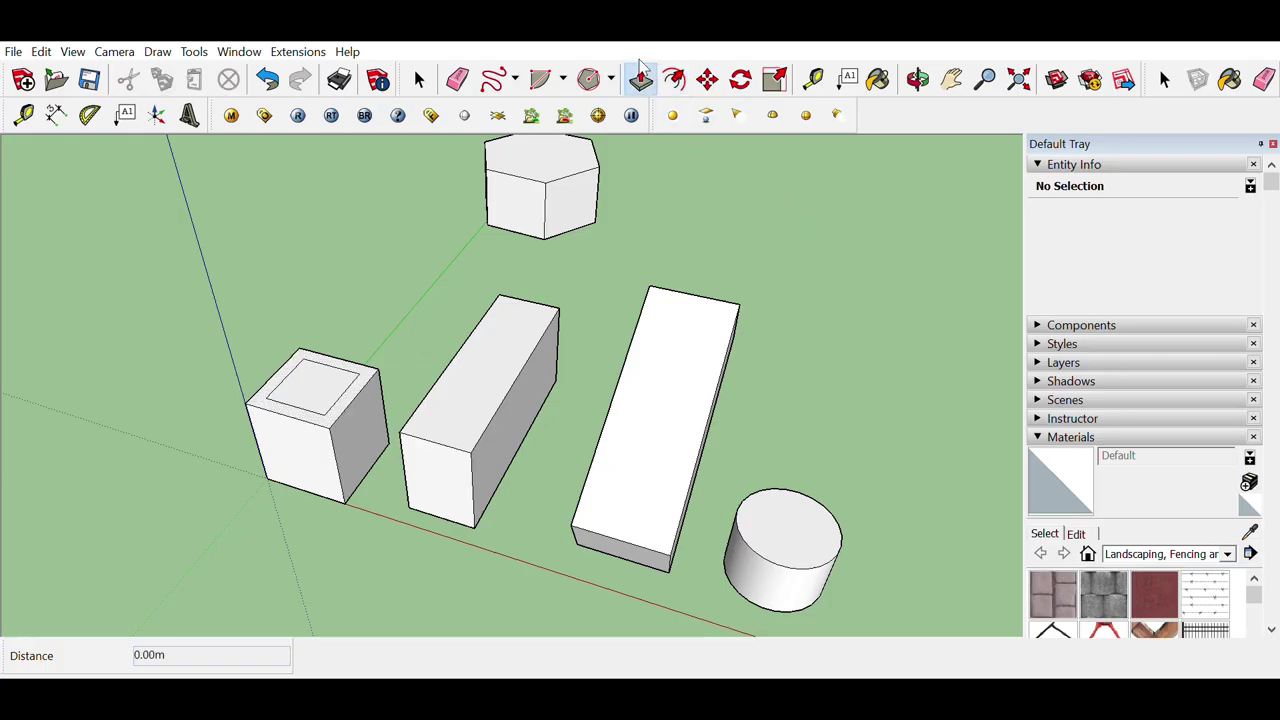
left_click(305, 378)
middle_click_drag(305, 378, 303, 513)
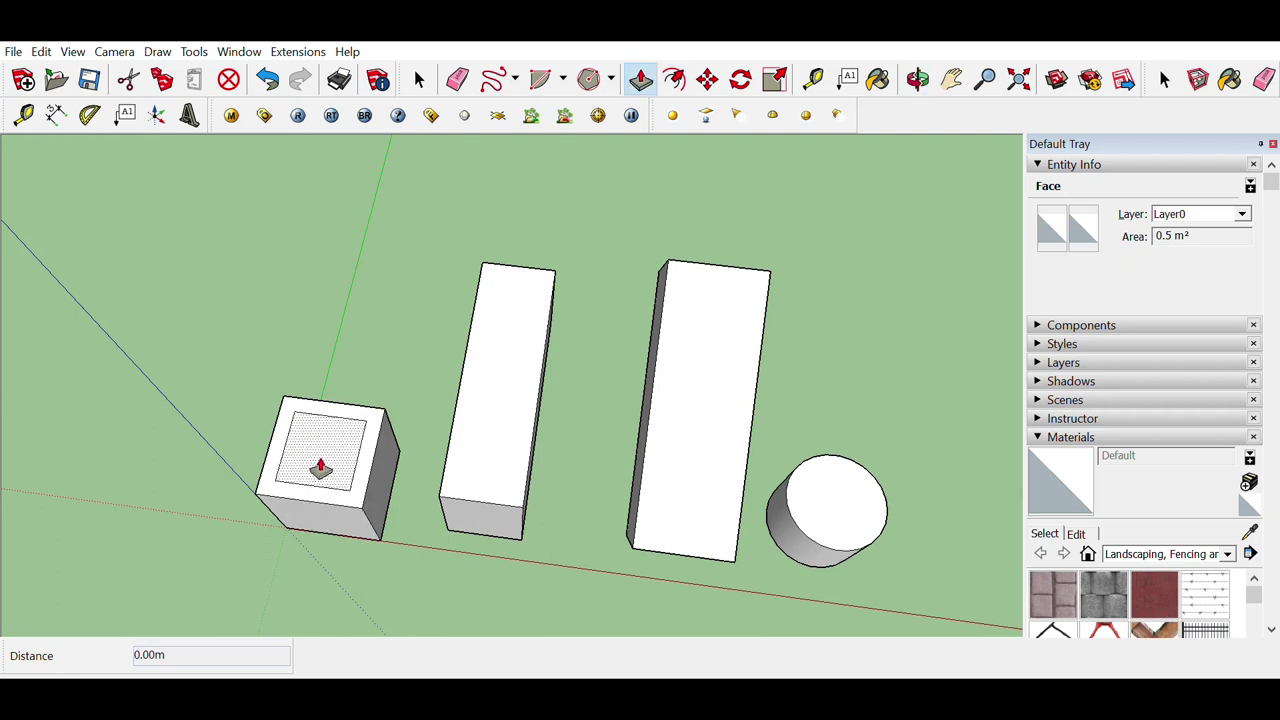
key("Escape")
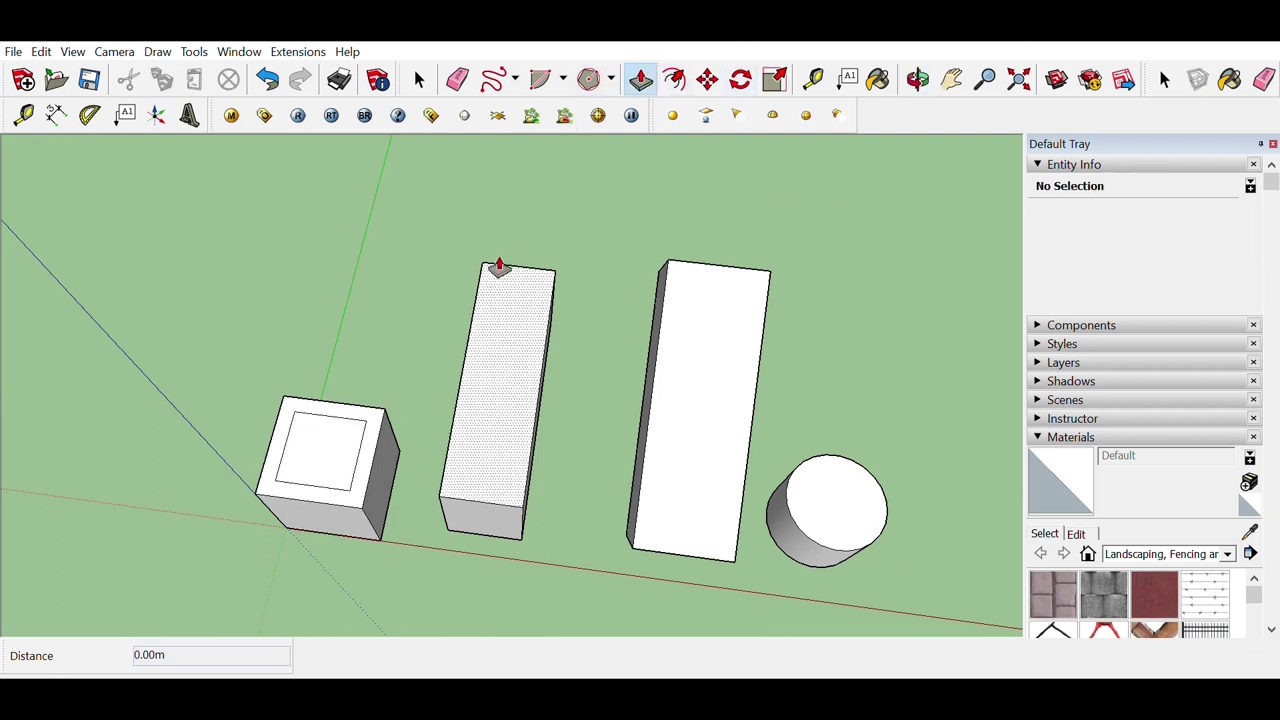
left_click(346, 442)
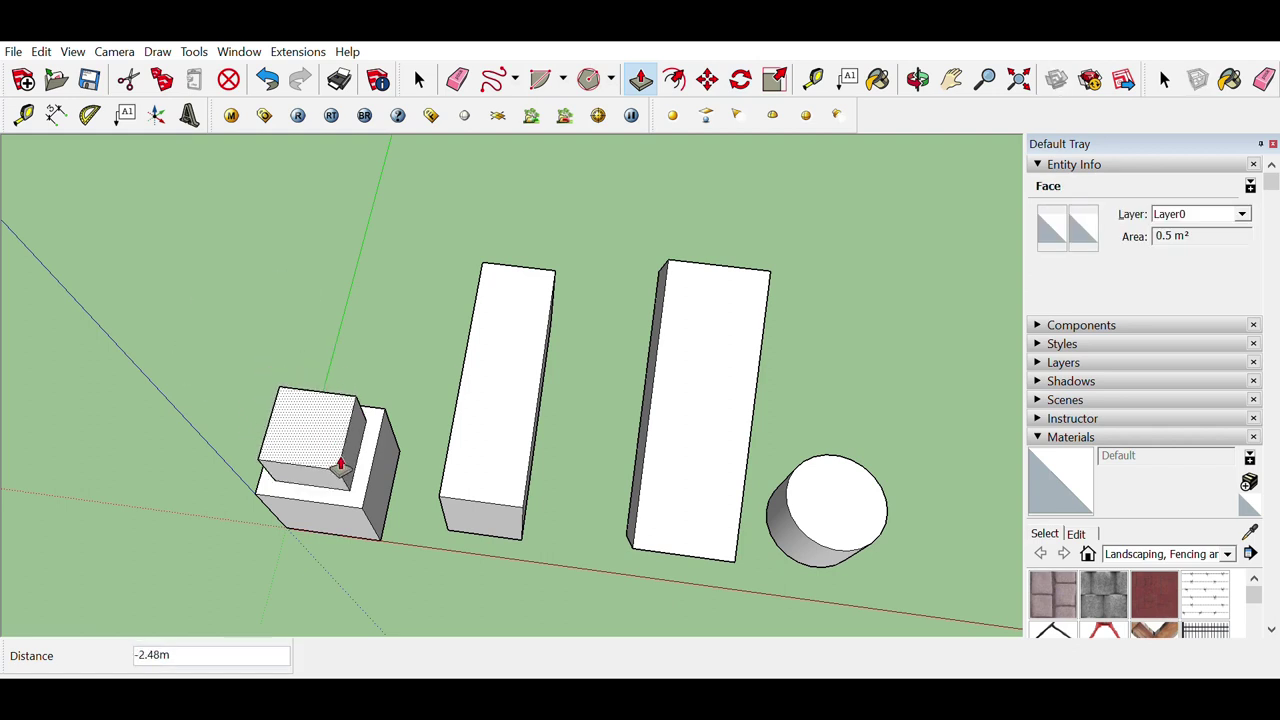
left_click(382, 462)
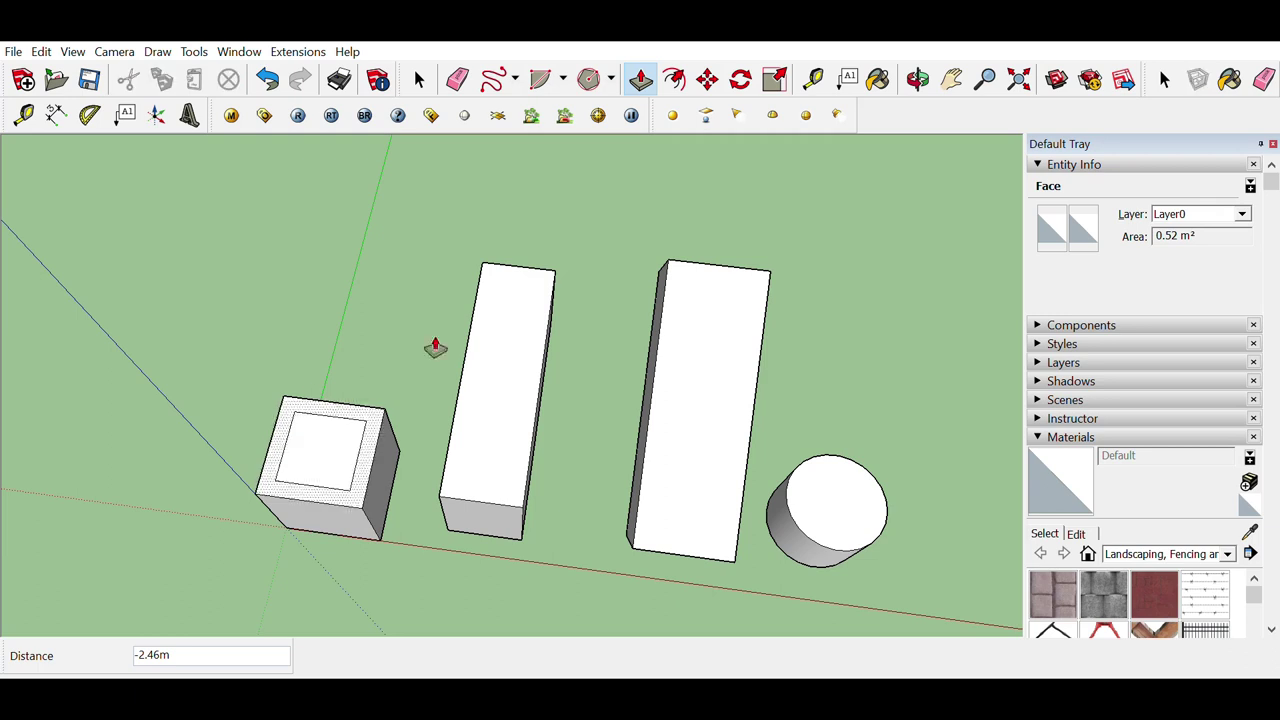
left_click(706, 70)
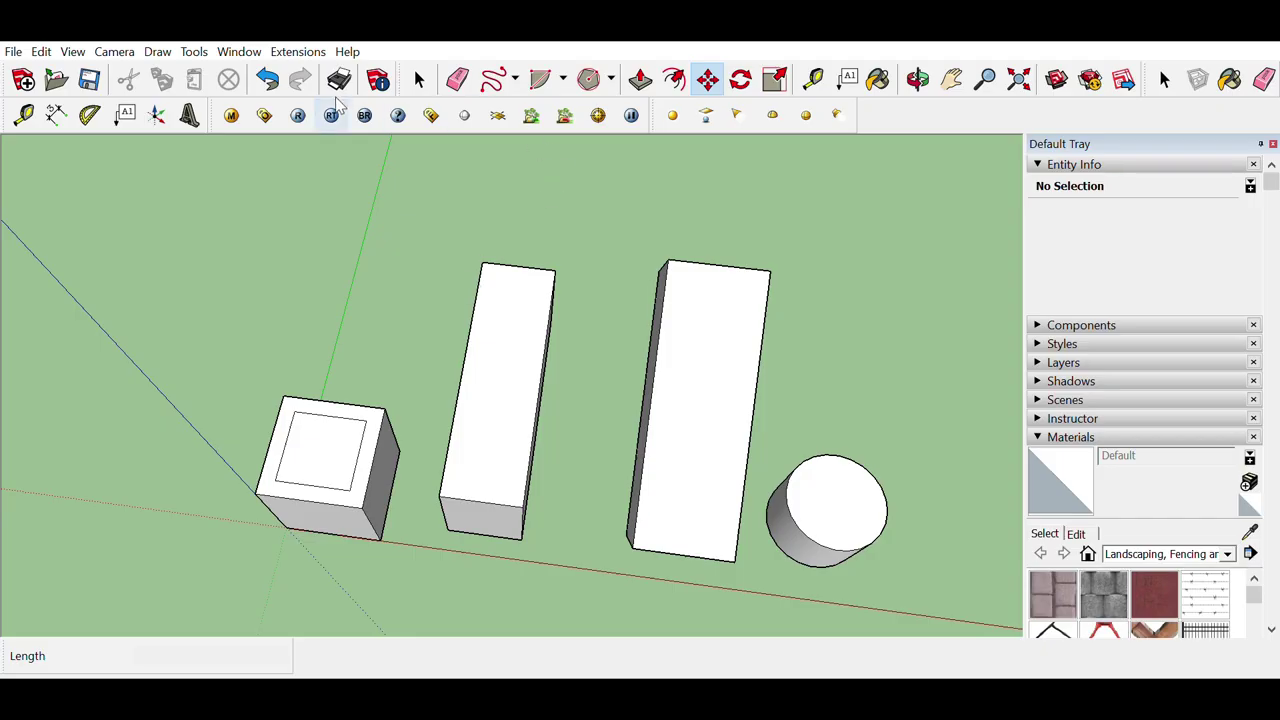
Select the cylinder and move it 0.32m from its original spot
key("space")
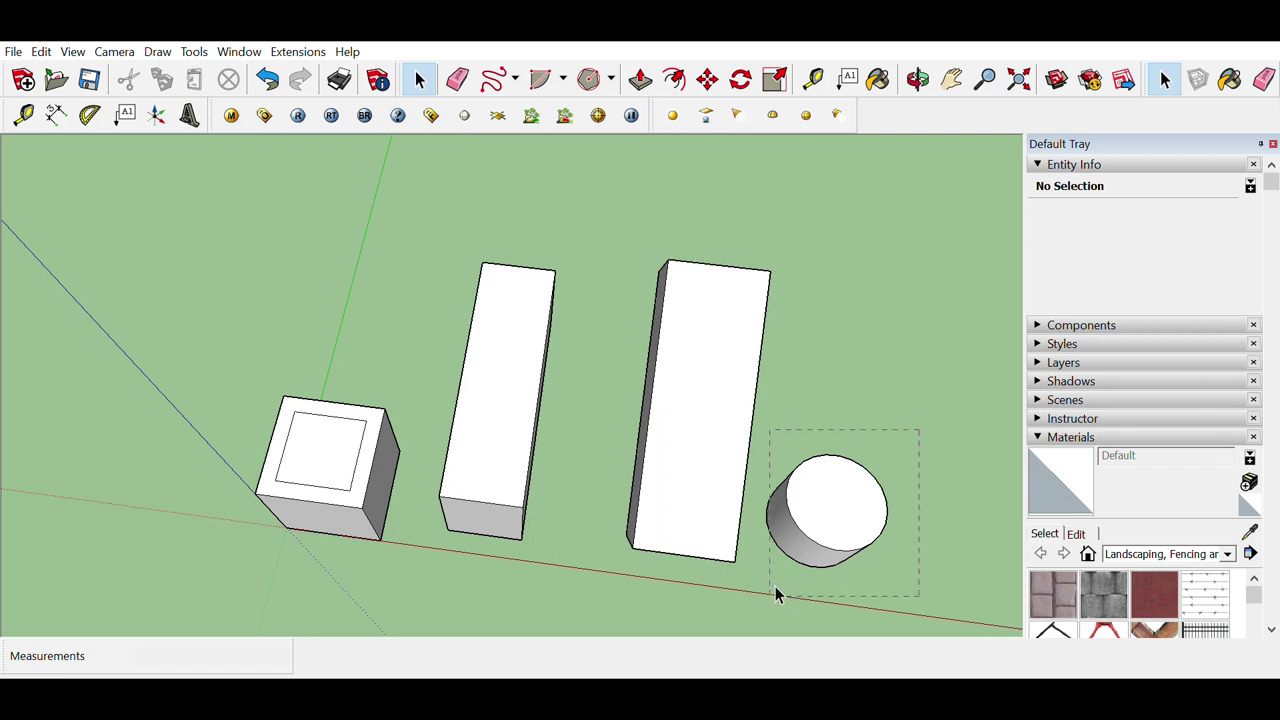
left_click_drag(770, 597, 768, 597)
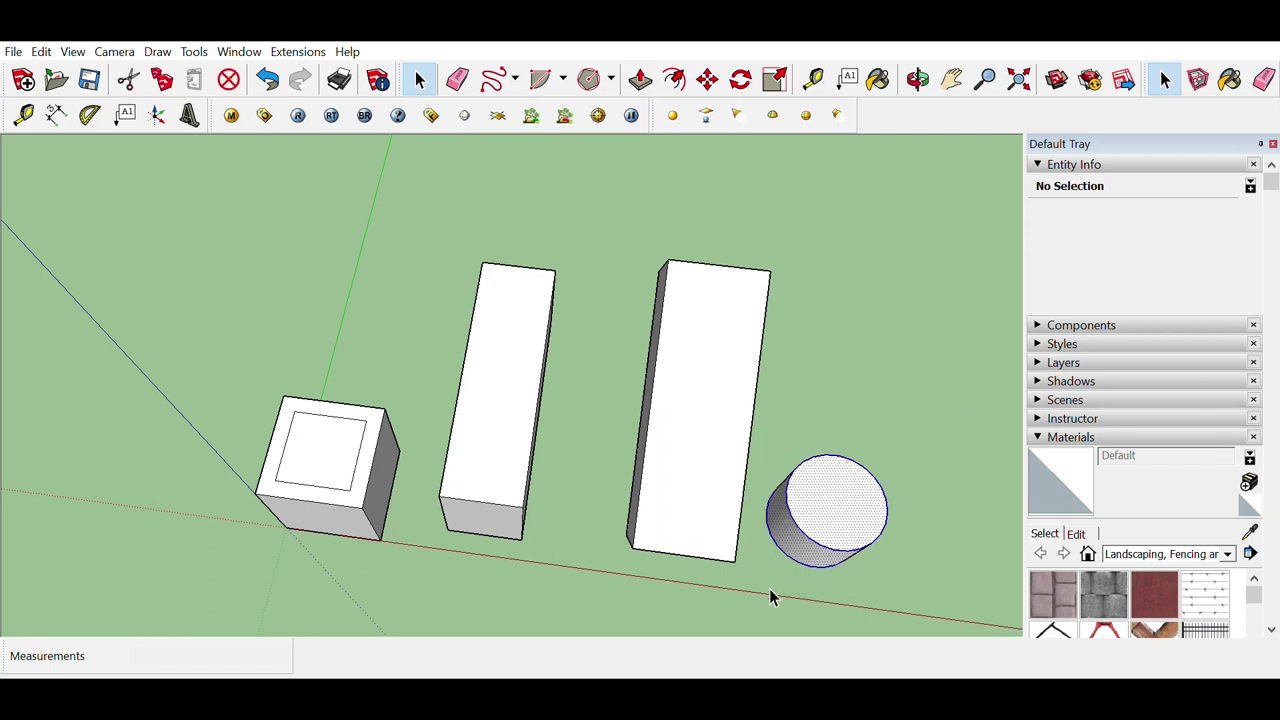
key("m")
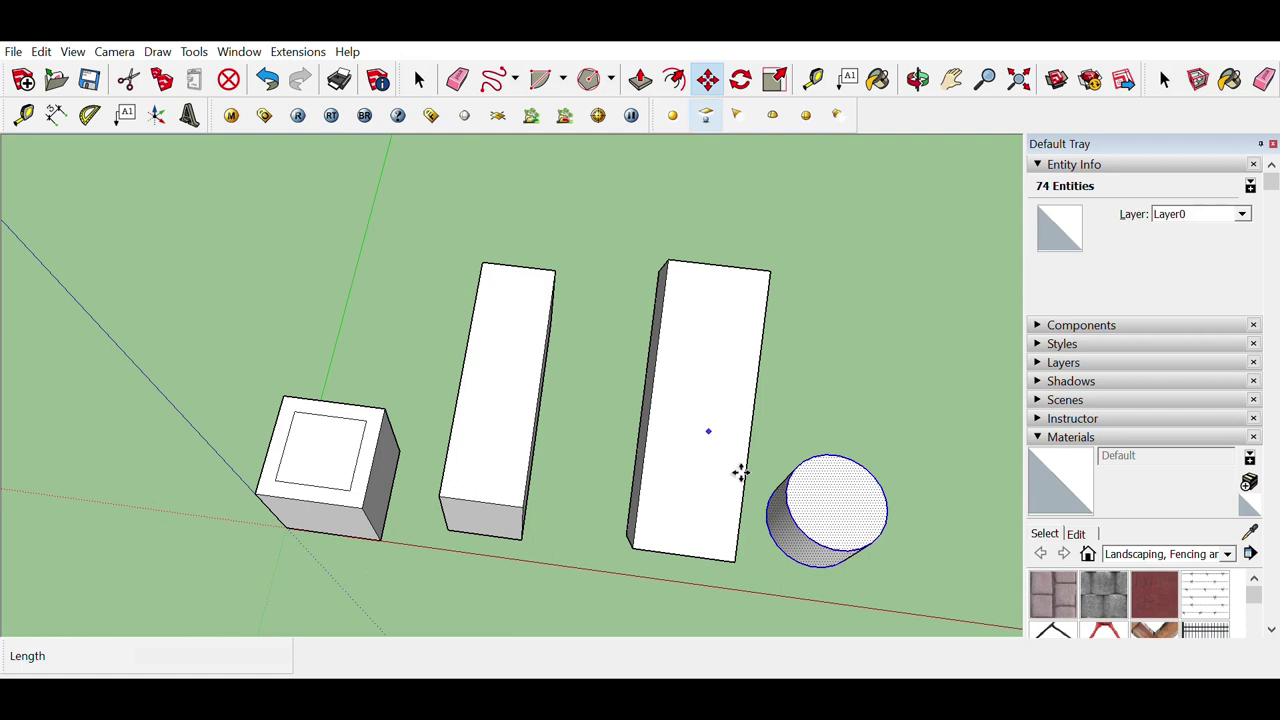
left_click(846, 531)
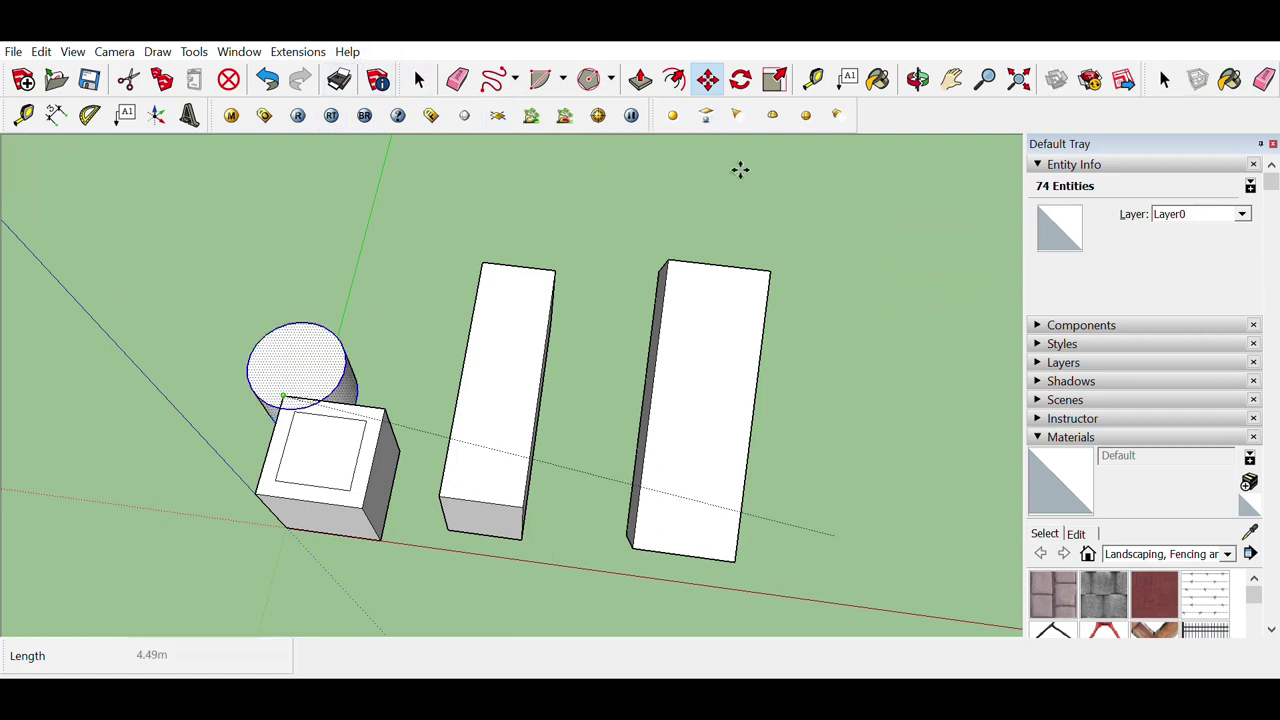
left_click(847, 500)
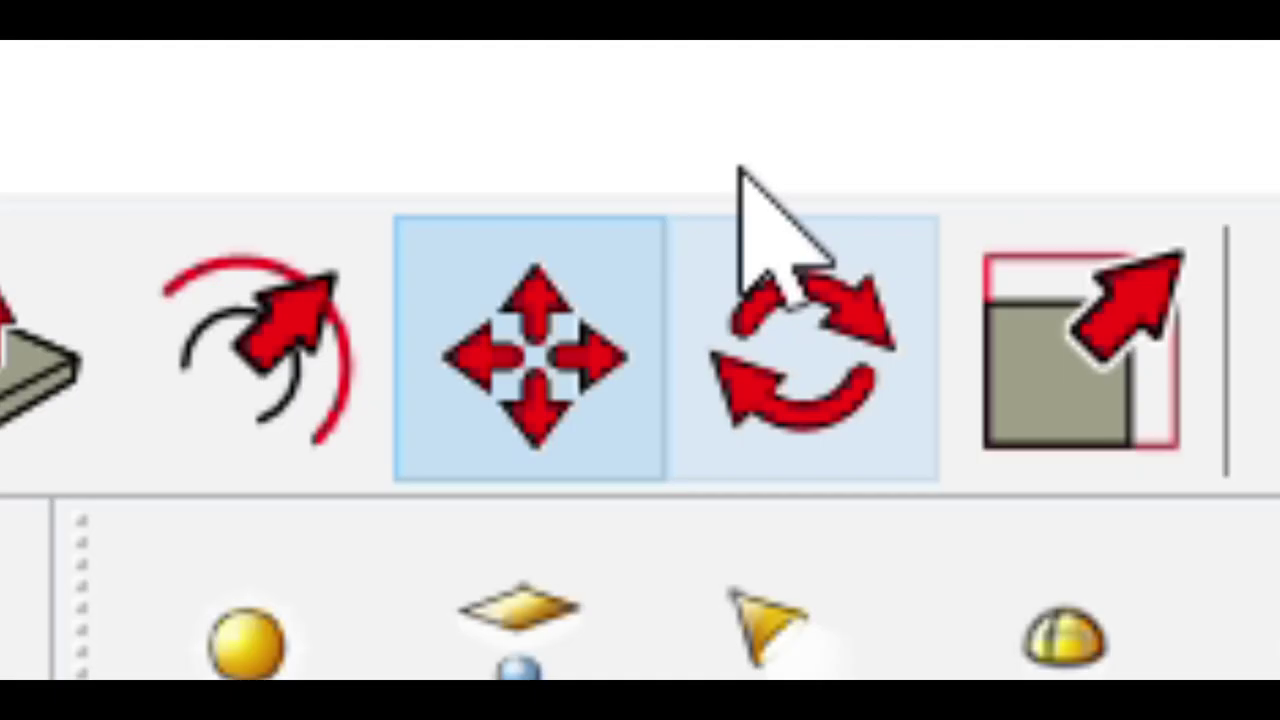
left_click(745, 225)
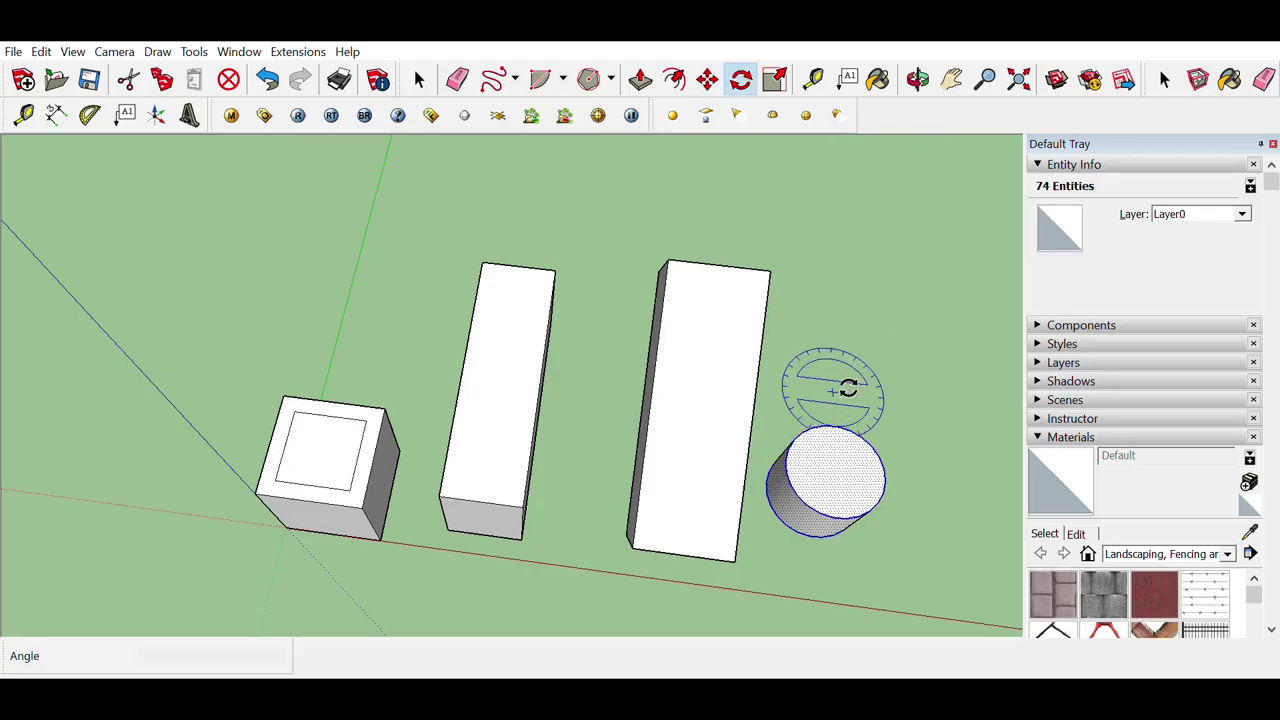
left_click(832, 391)
left_click(904, 392)
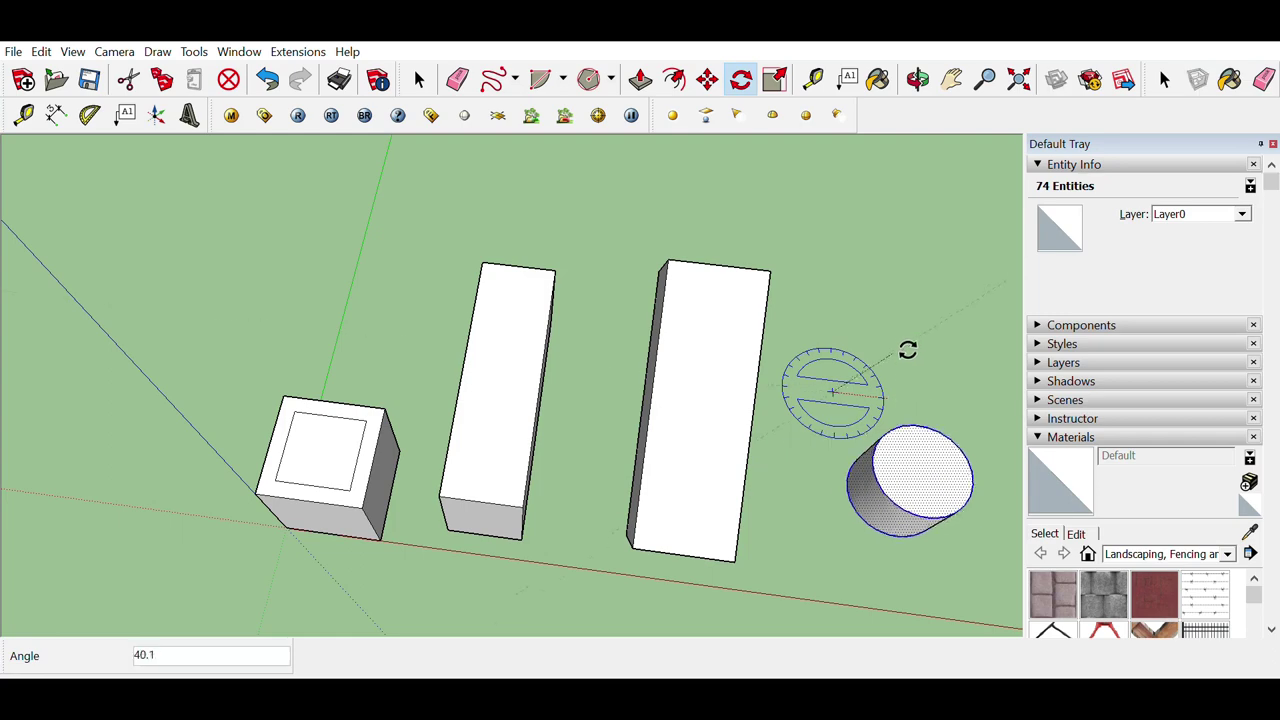
left_click(857, 257)
middle_click_drag(851, 566, 451, 349)
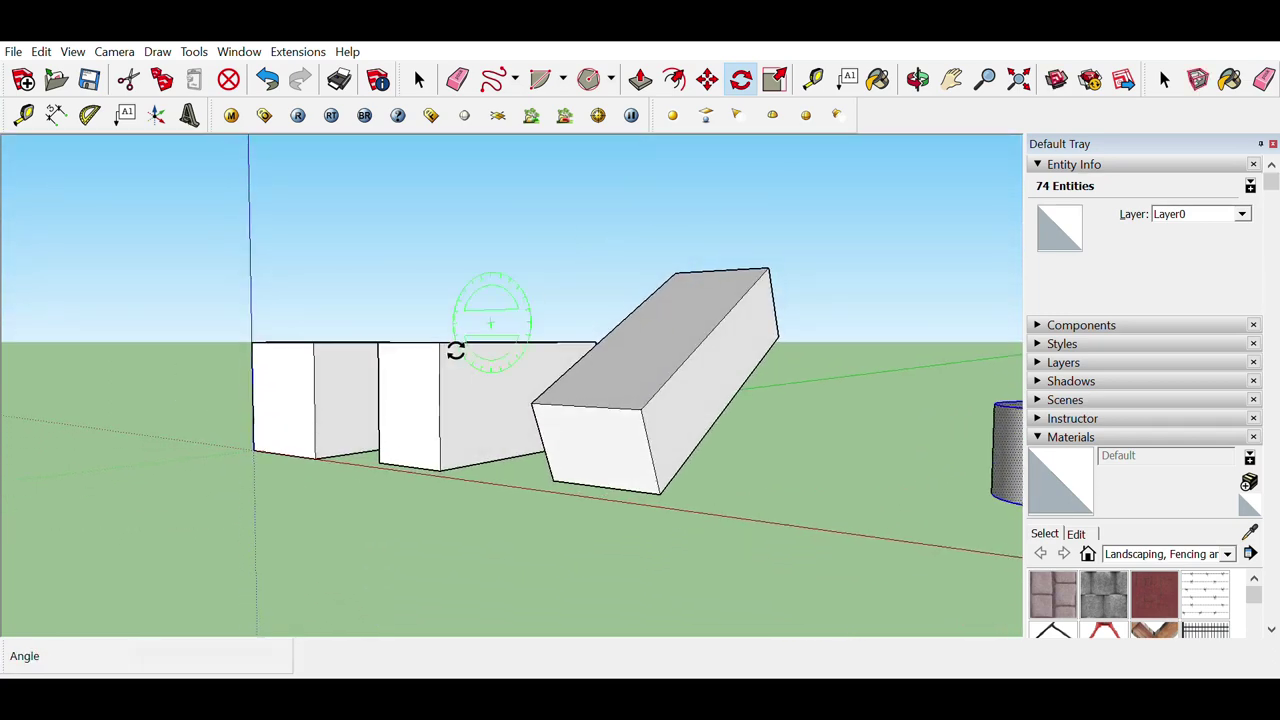
key("o")
left_click_drag(889, 414, 651, 394)
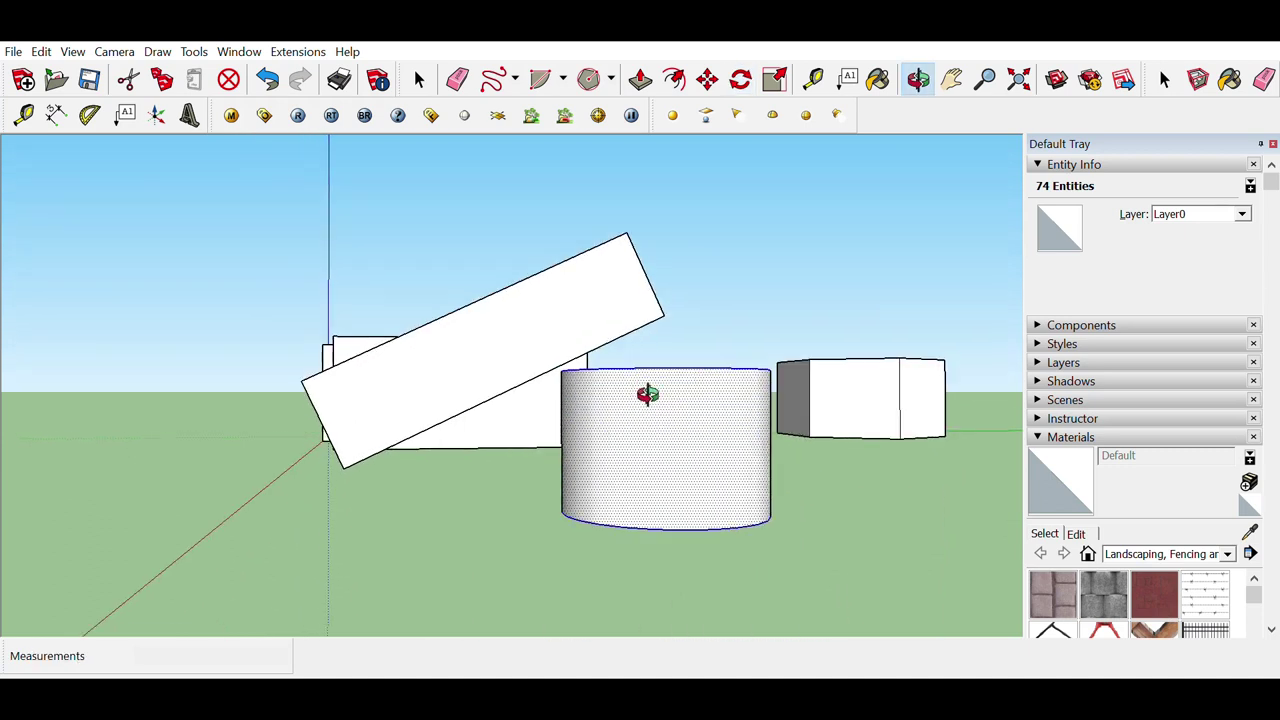
key("q")
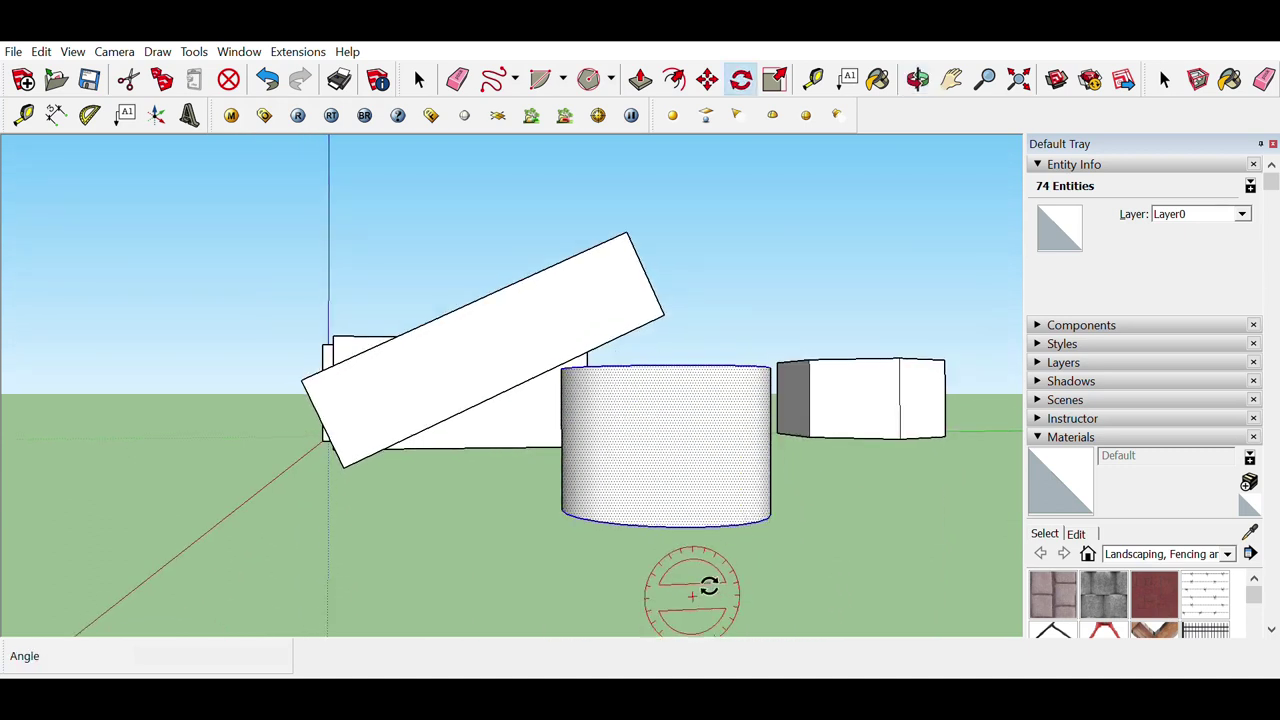
left_click(794, 581)
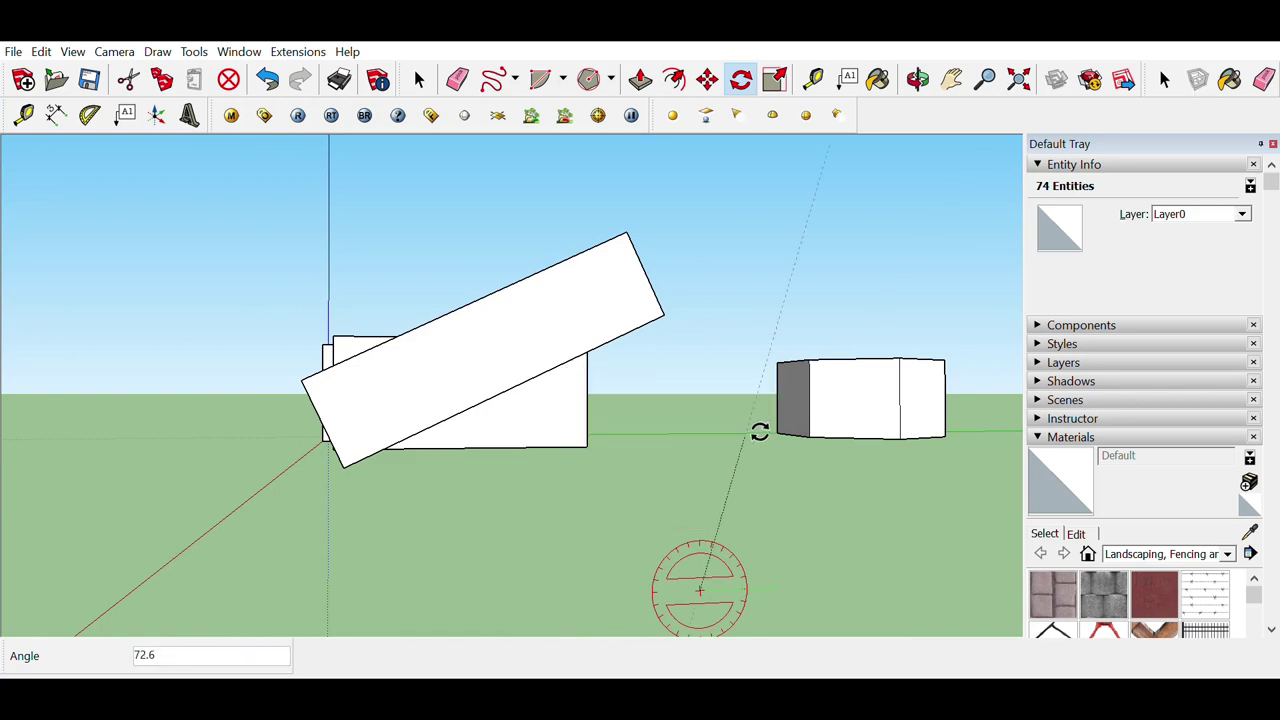
left_click(714, 378)
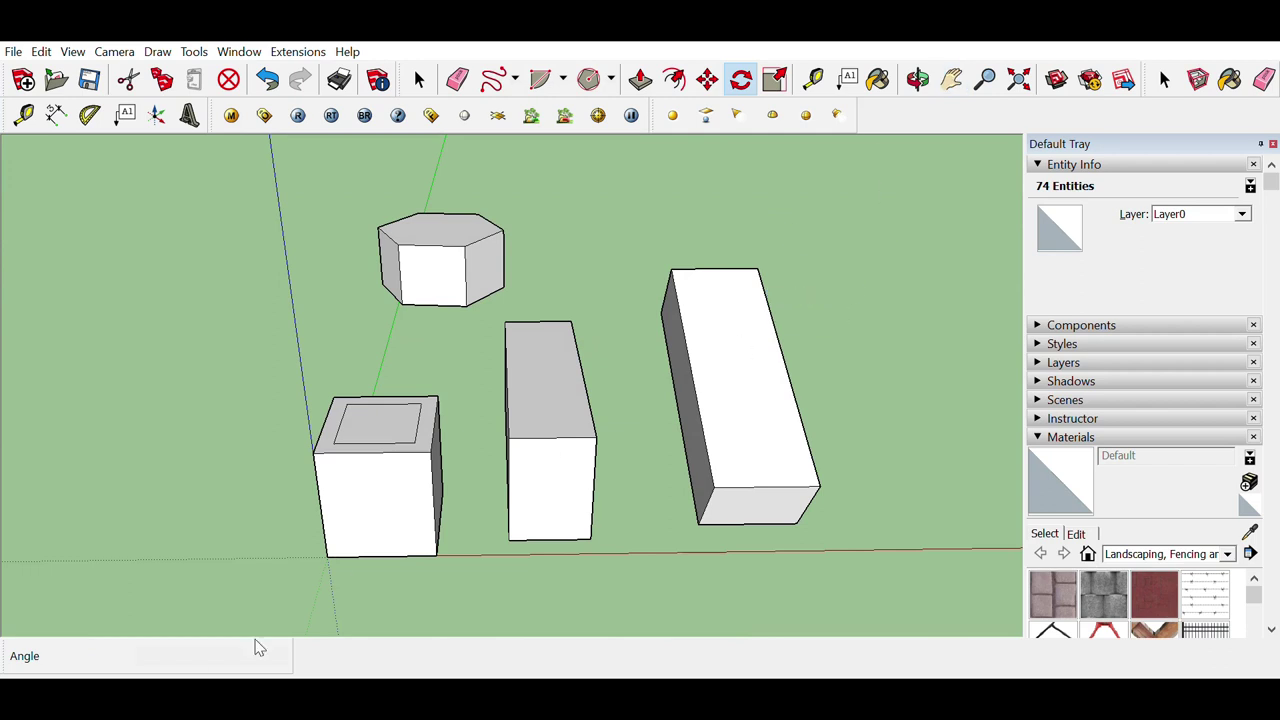
left_click(951, 79)
left_click_drag(654, 492, 457, 646)
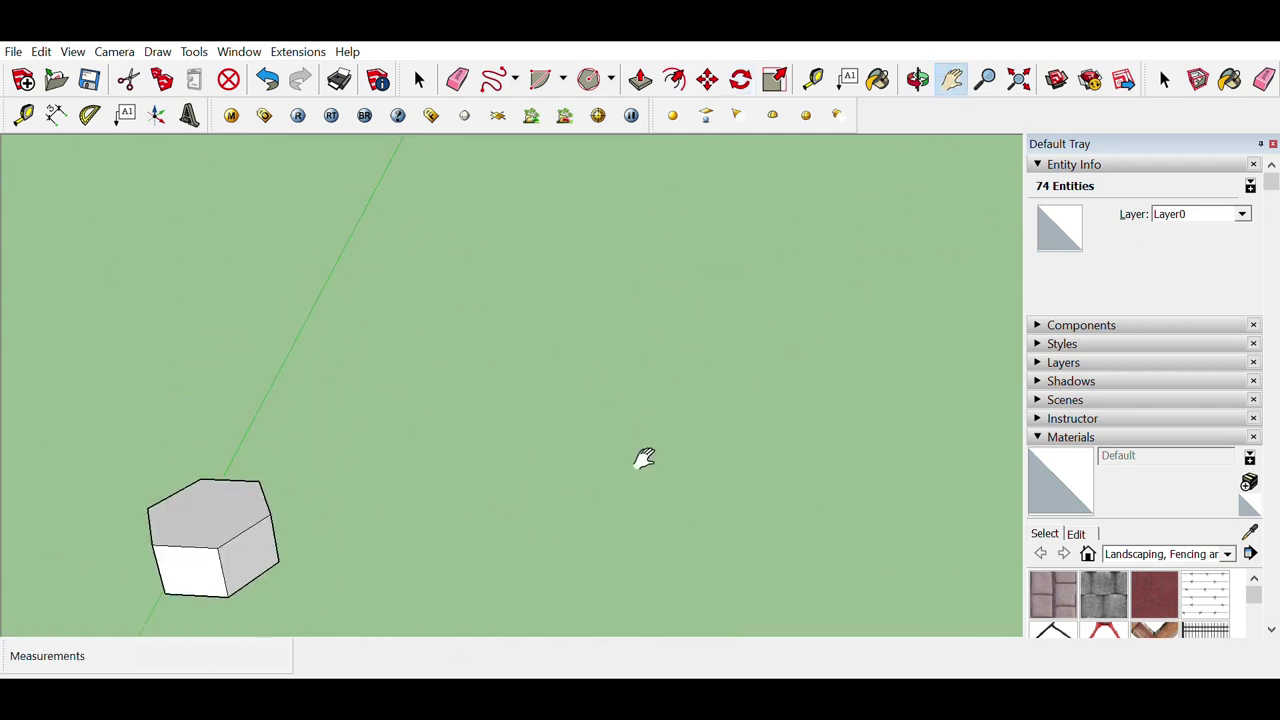
key("ctrl+z")
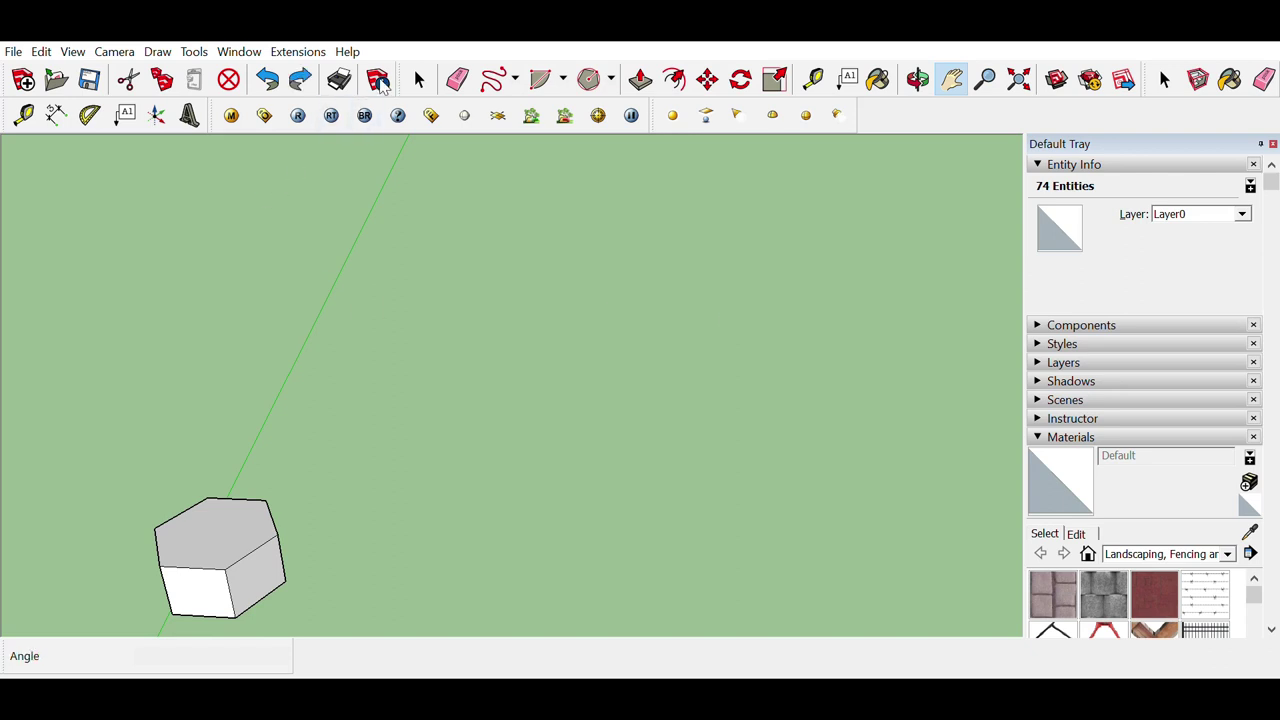
left_click(419, 79)
left_click(951, 79)
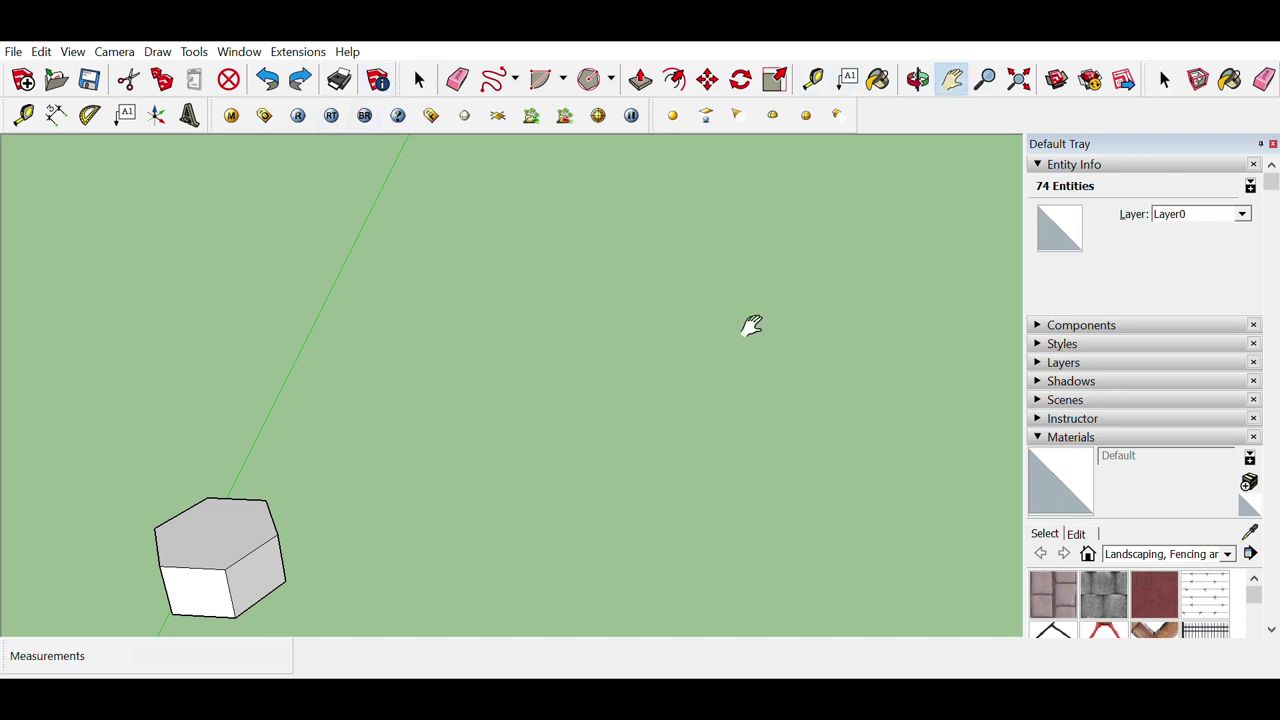
left_click_drag(751, 323, 725, 185)
left_click_drag(698, 360, 666, 300)
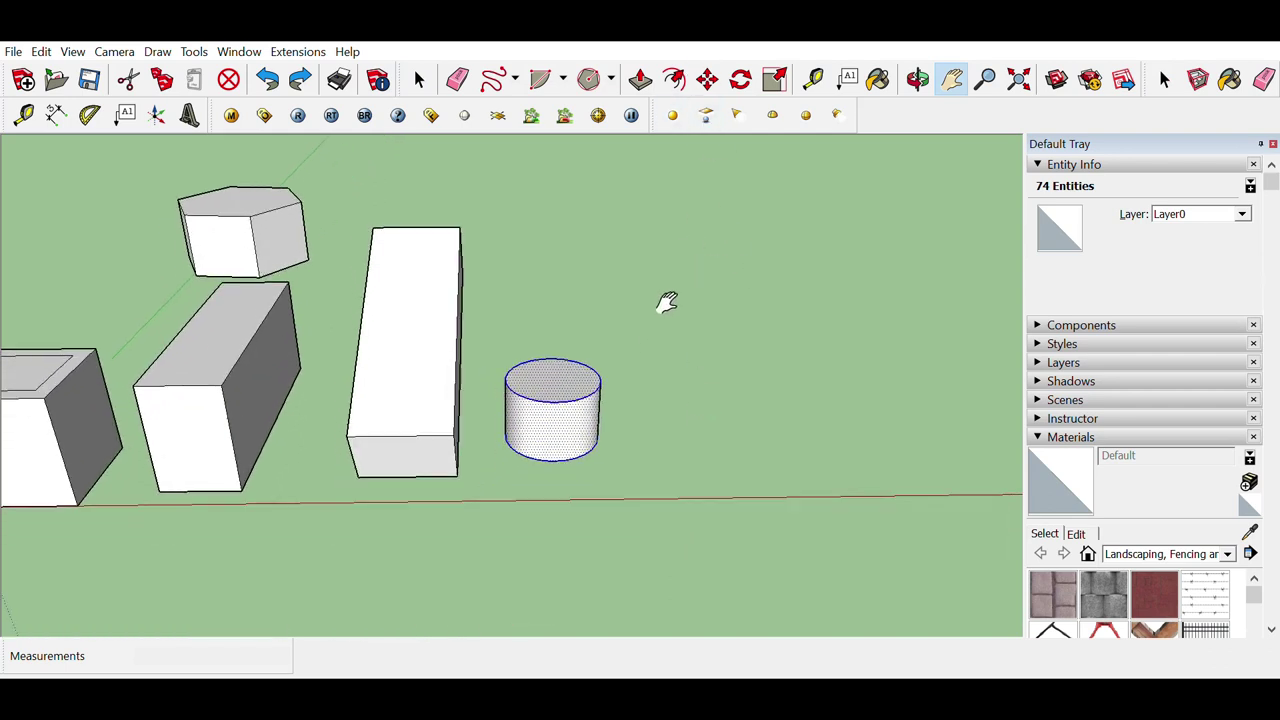
left_click(741, 79)
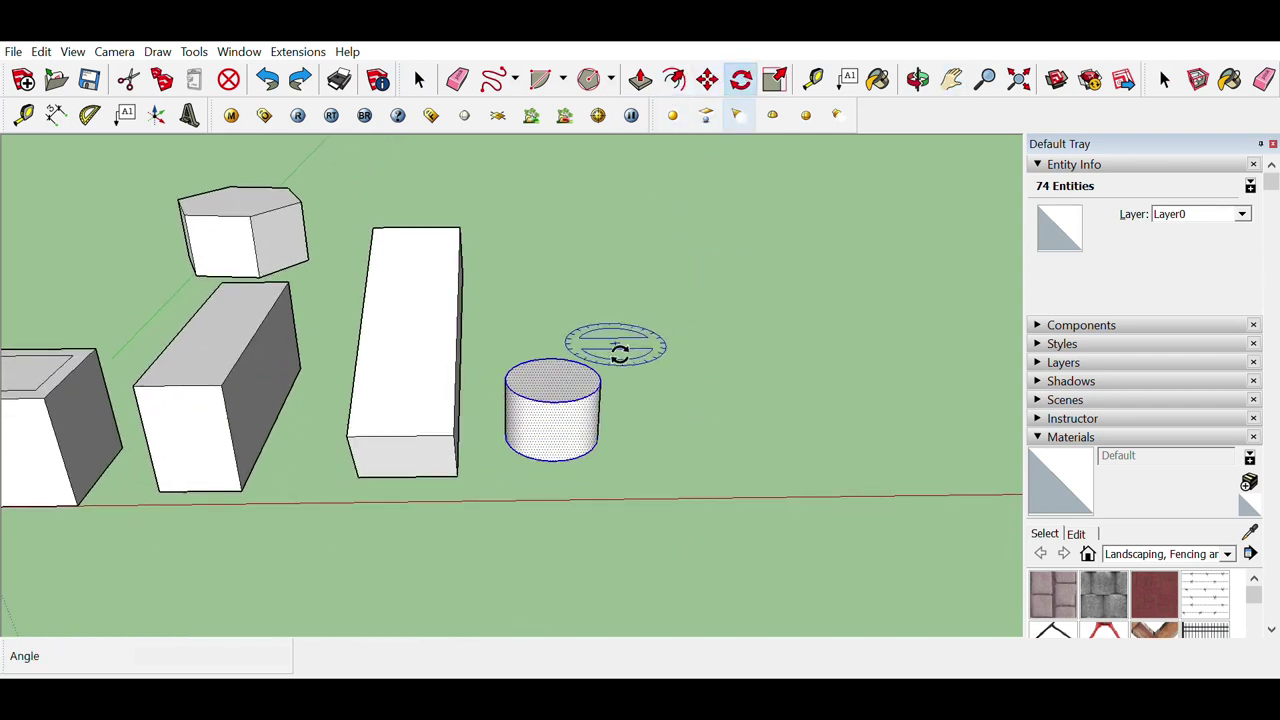
left_click(591, 492)
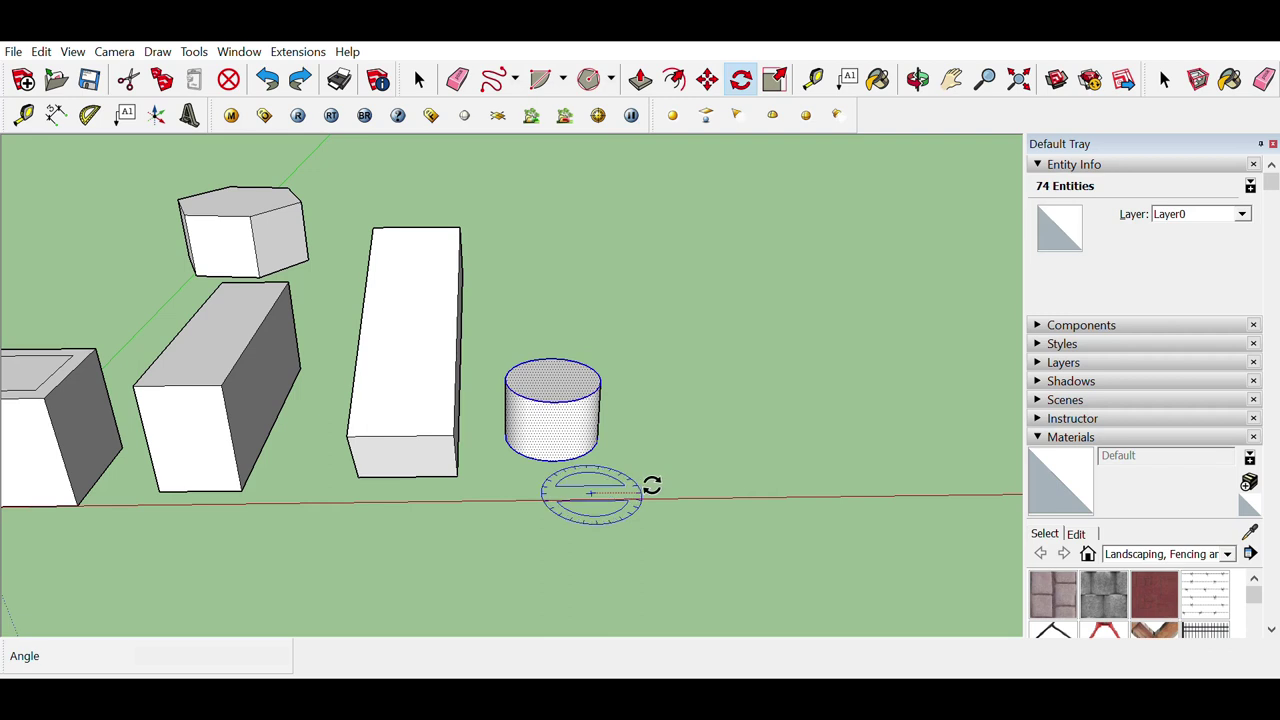
left_click(650, 488)
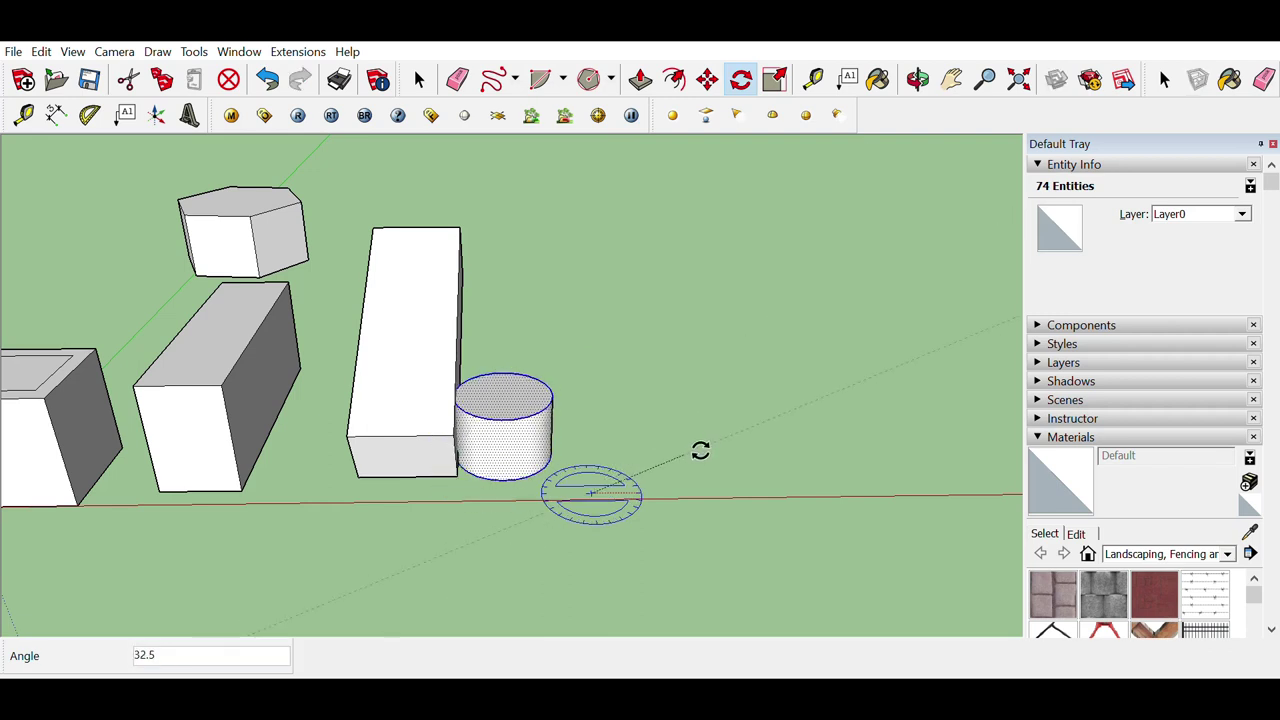
key("Escape")
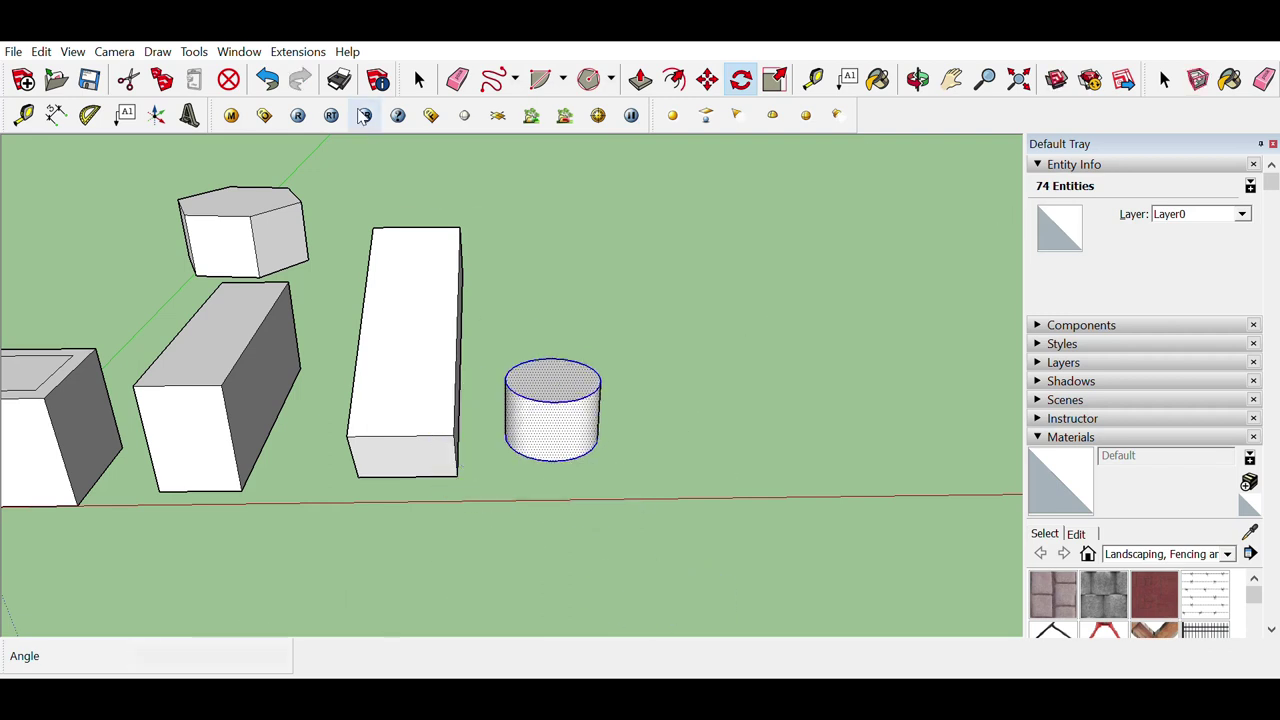
middle_click_drag(538, 400, 534, 371)
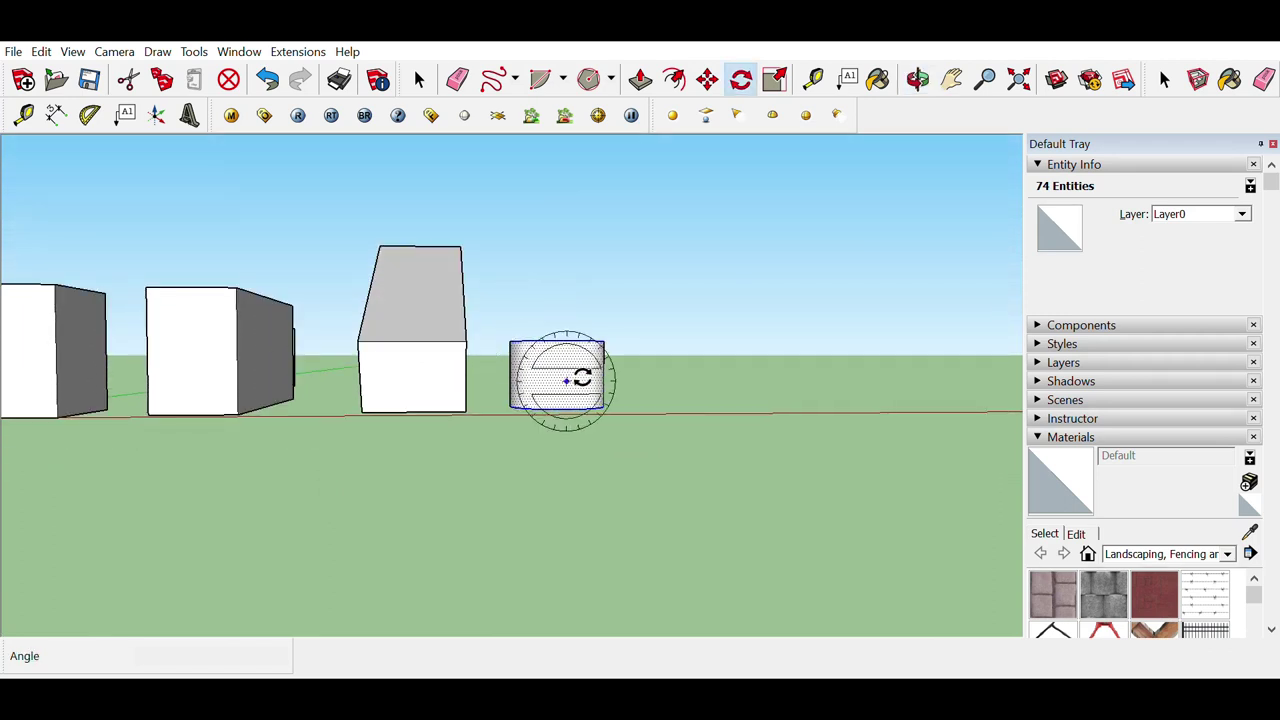
left_click(565, 432)
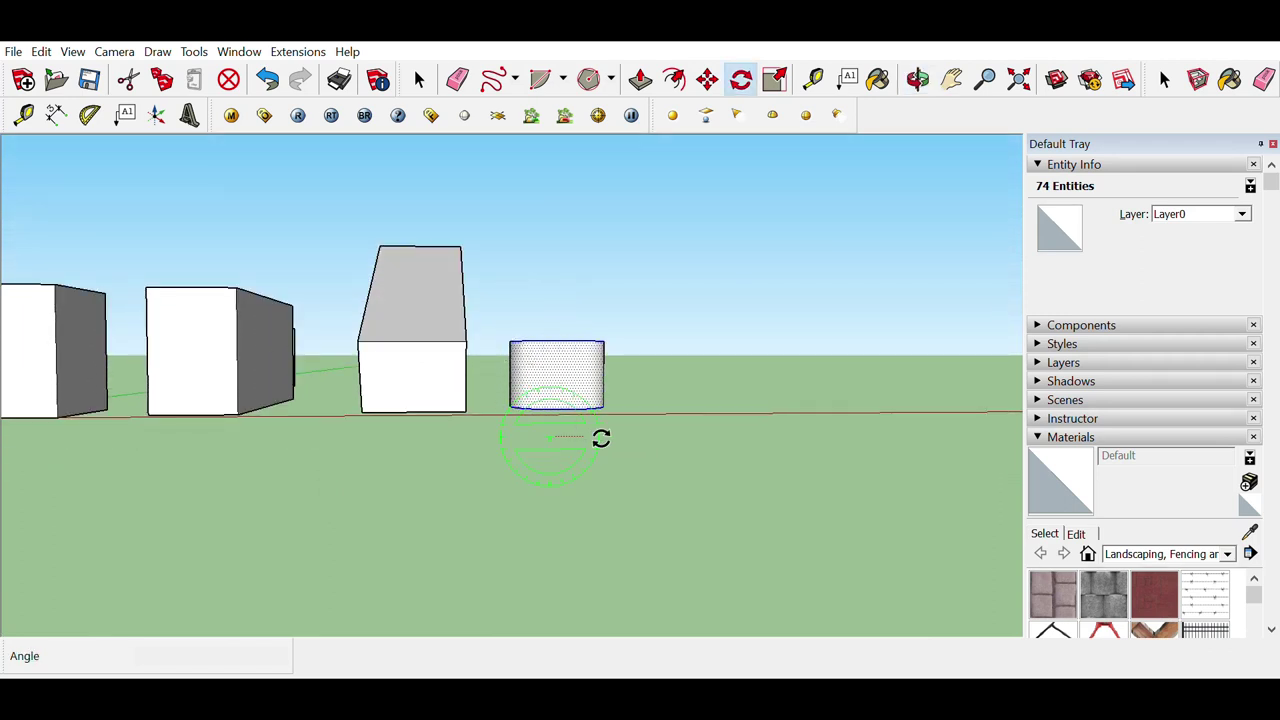
left_click(600, 437)
left_click(573, 393)
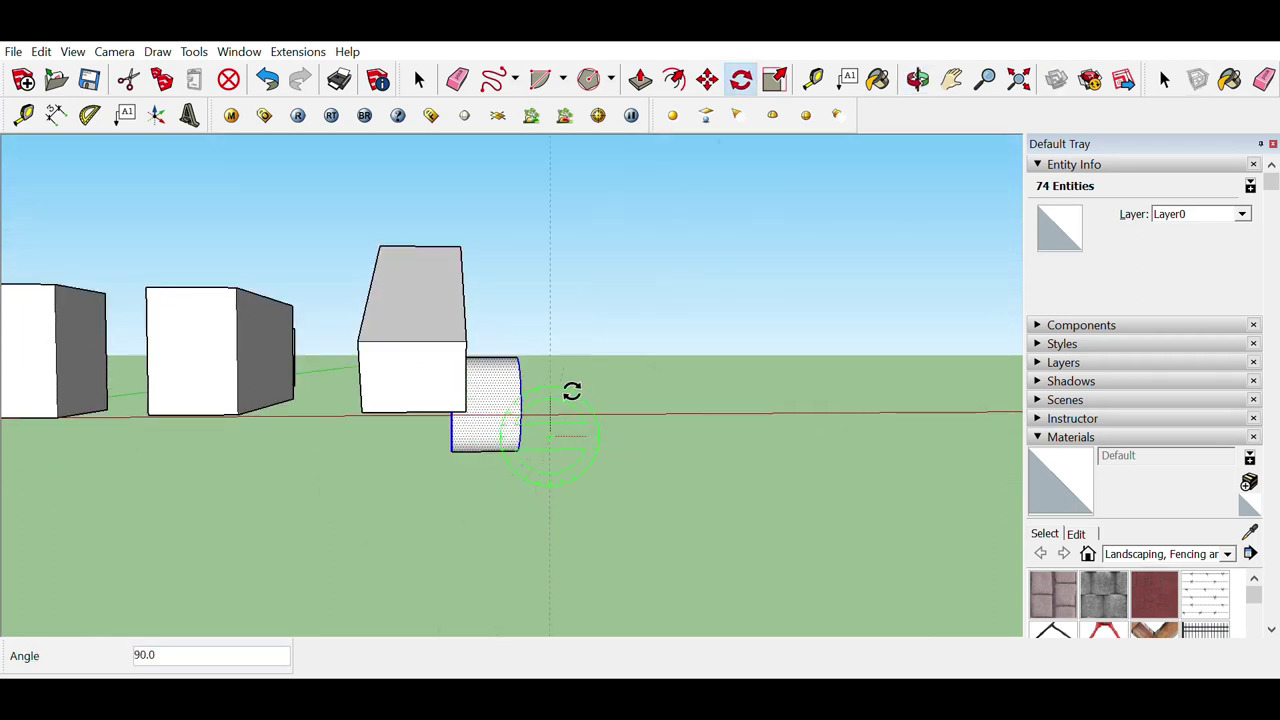
middle_click_drag(596, 302, 180, 500)
middle_click_drag(494, 411, 766, 457)
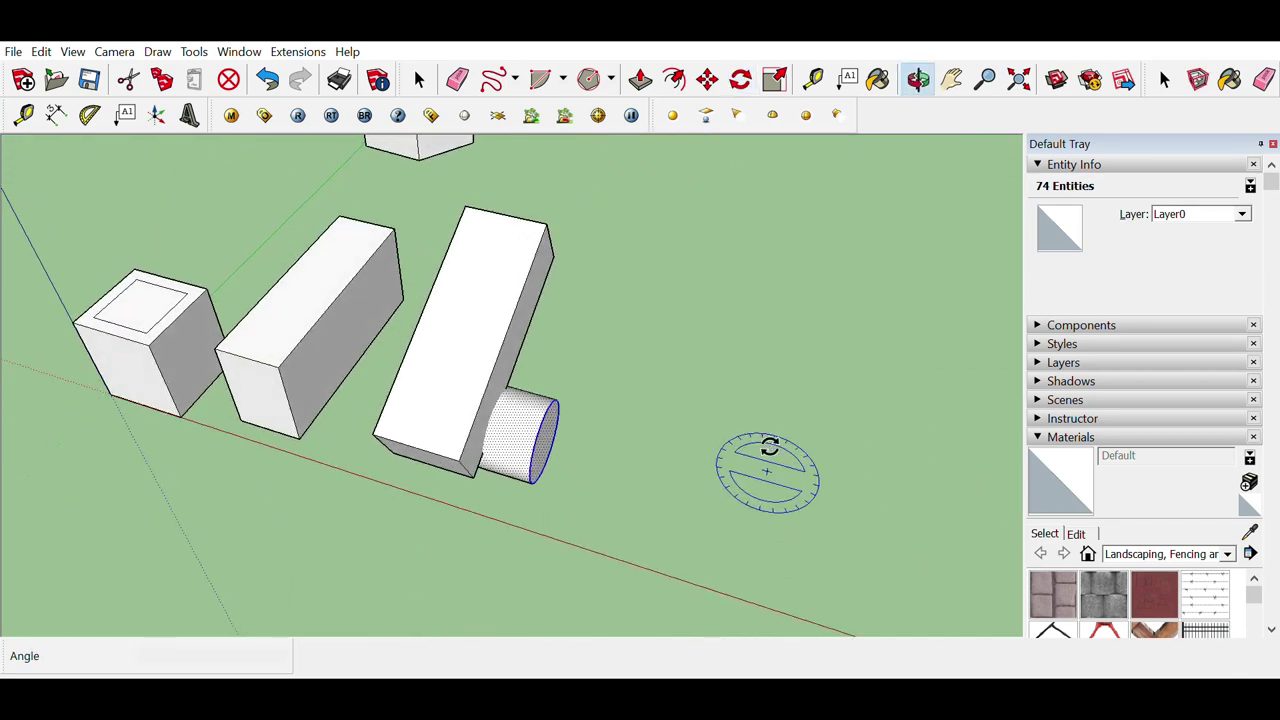
key("ctrl+z")
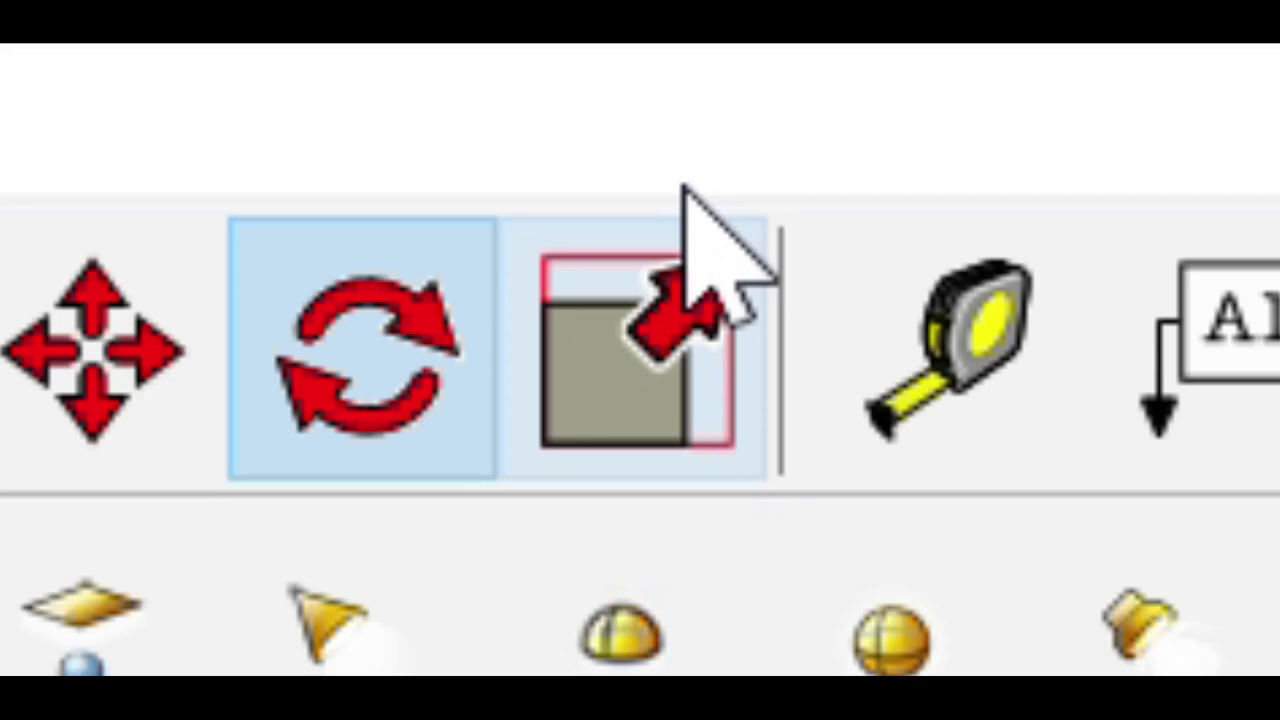
Scale the cylinder uniformly by a factor of 1.50, then deselect it
left_click(685, 225)
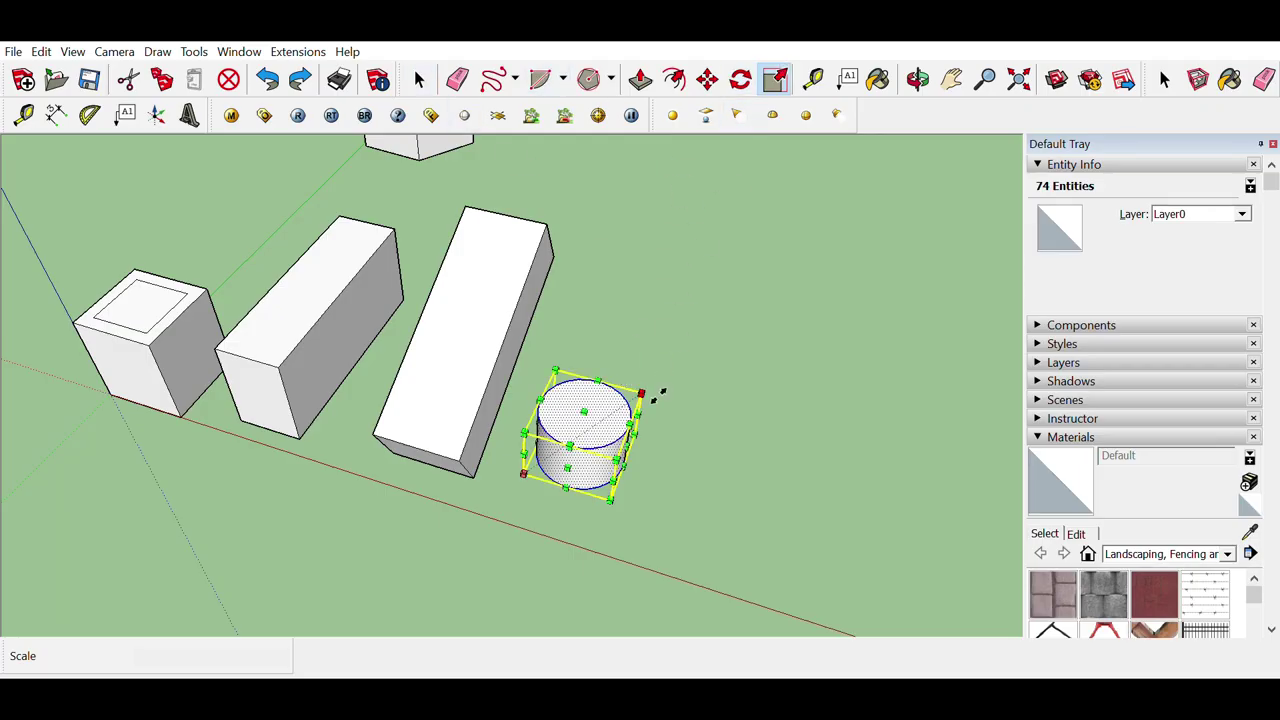
left_click_drag(658, 392, 993, 229)
left_click_drag(793, 346, 585, 466)
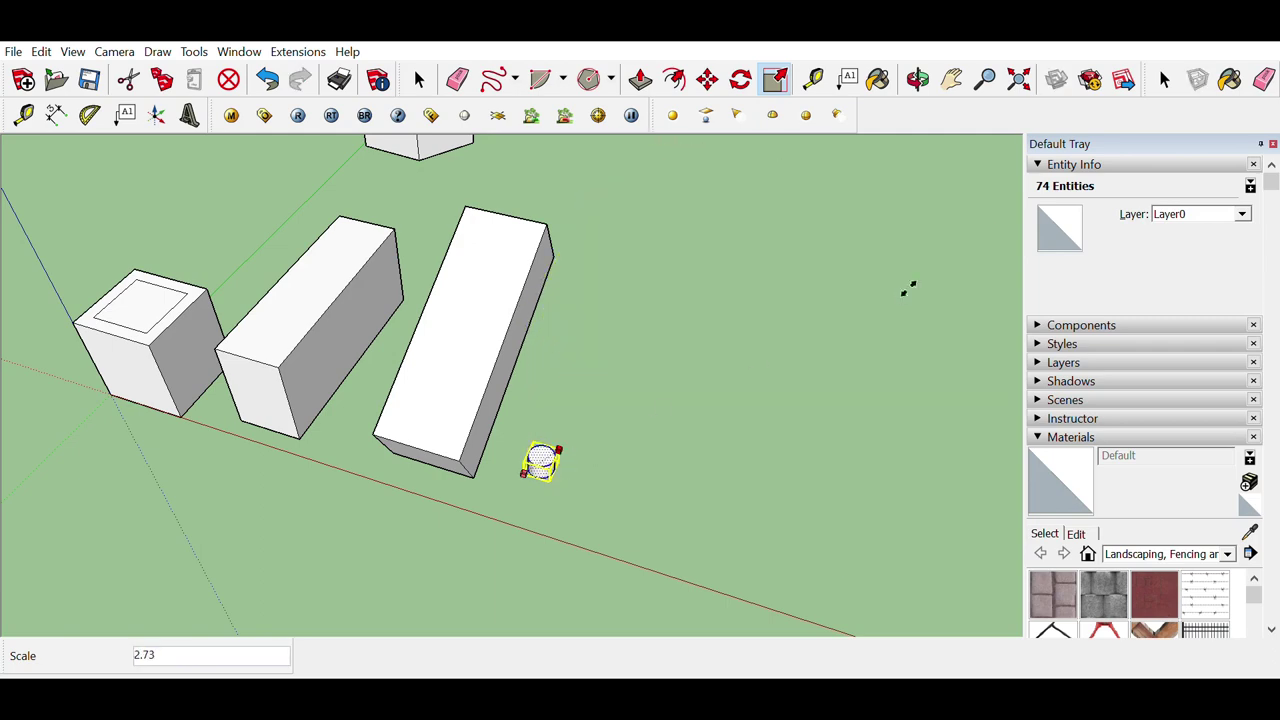
left_click_drag(908, 289, 758, 405)
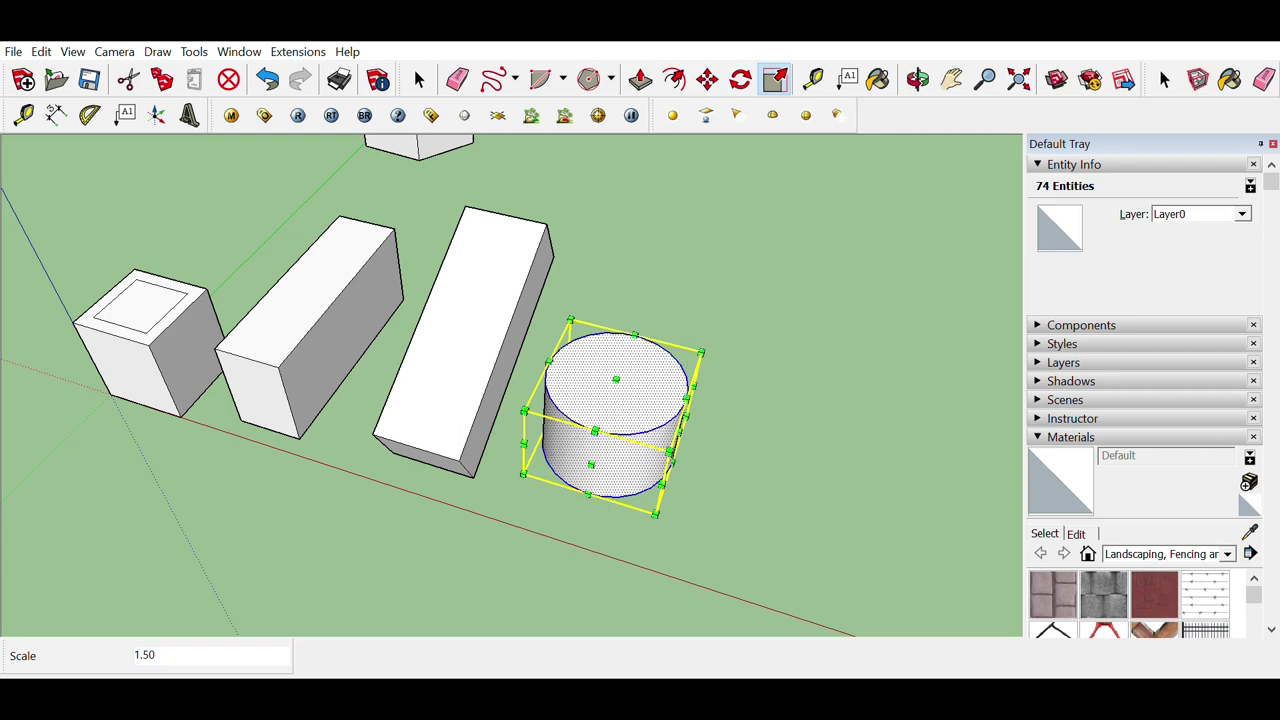
left_click(419, 79)
left_click(765, 314)
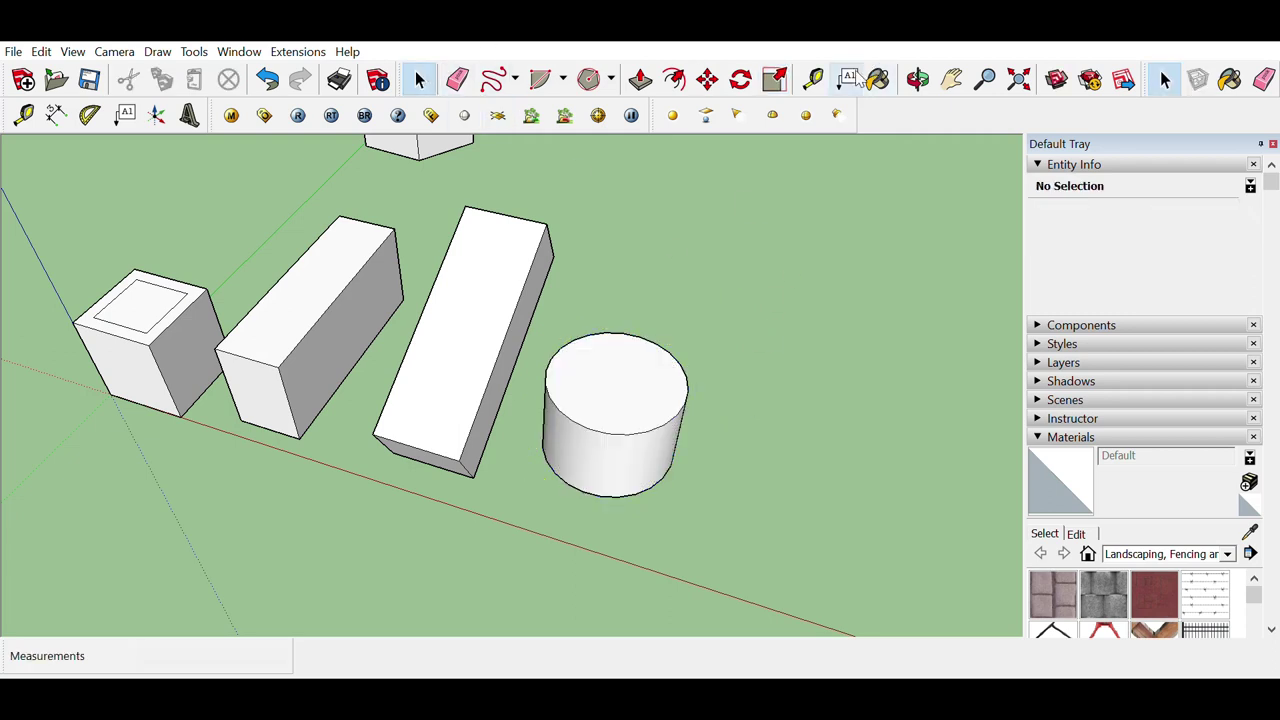
Place a Tape Measure guide line 1 in from the middle box's edge
left_click(813, 79)
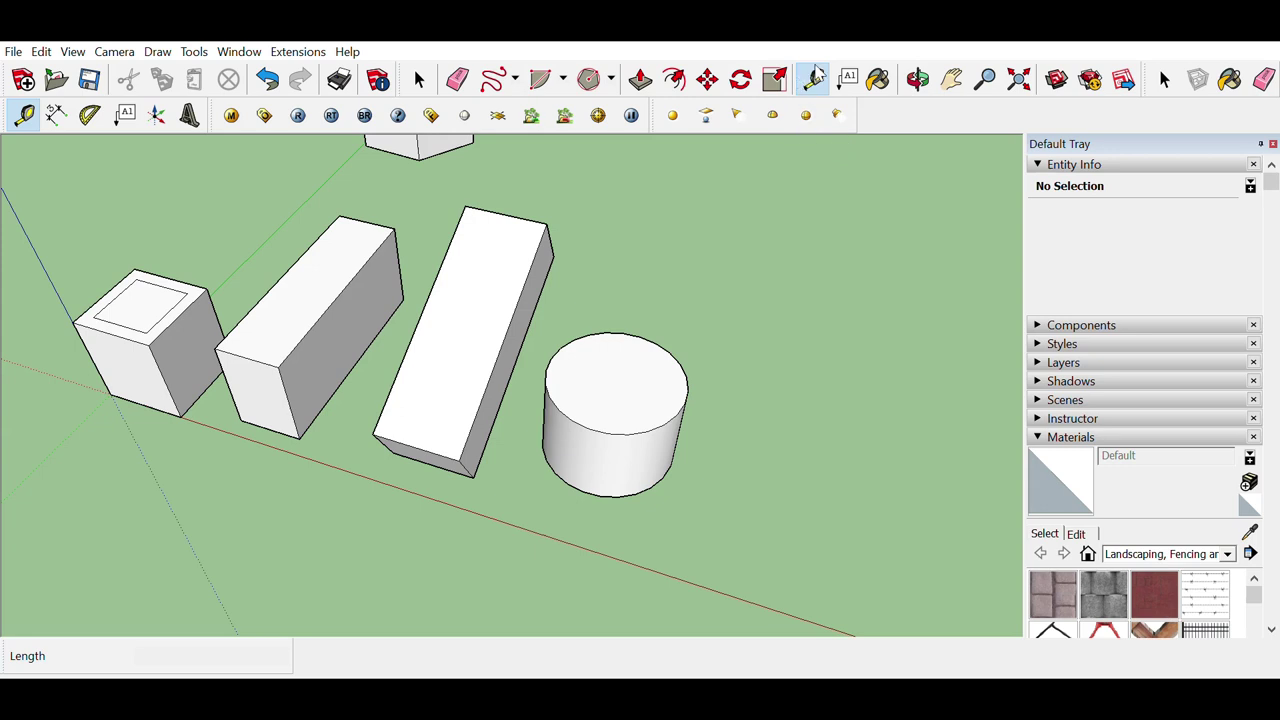
left_click(288, 395)
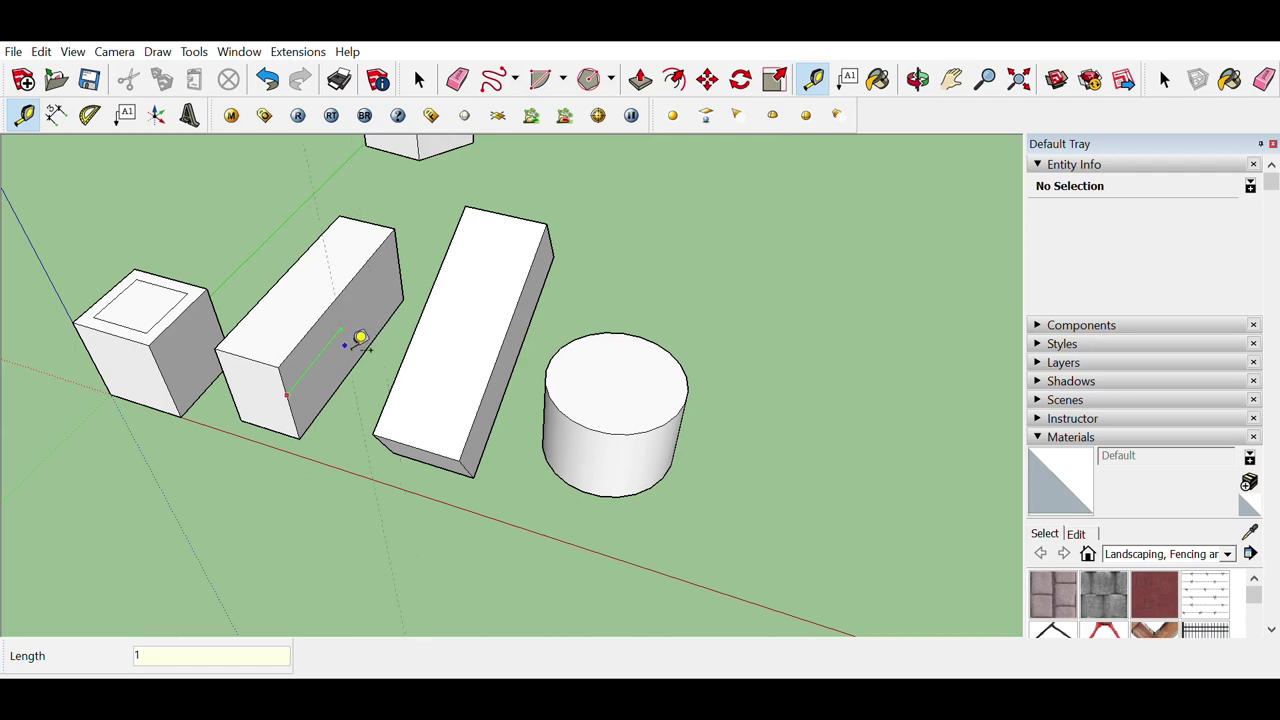
key("Return")
left_click(291, 404)
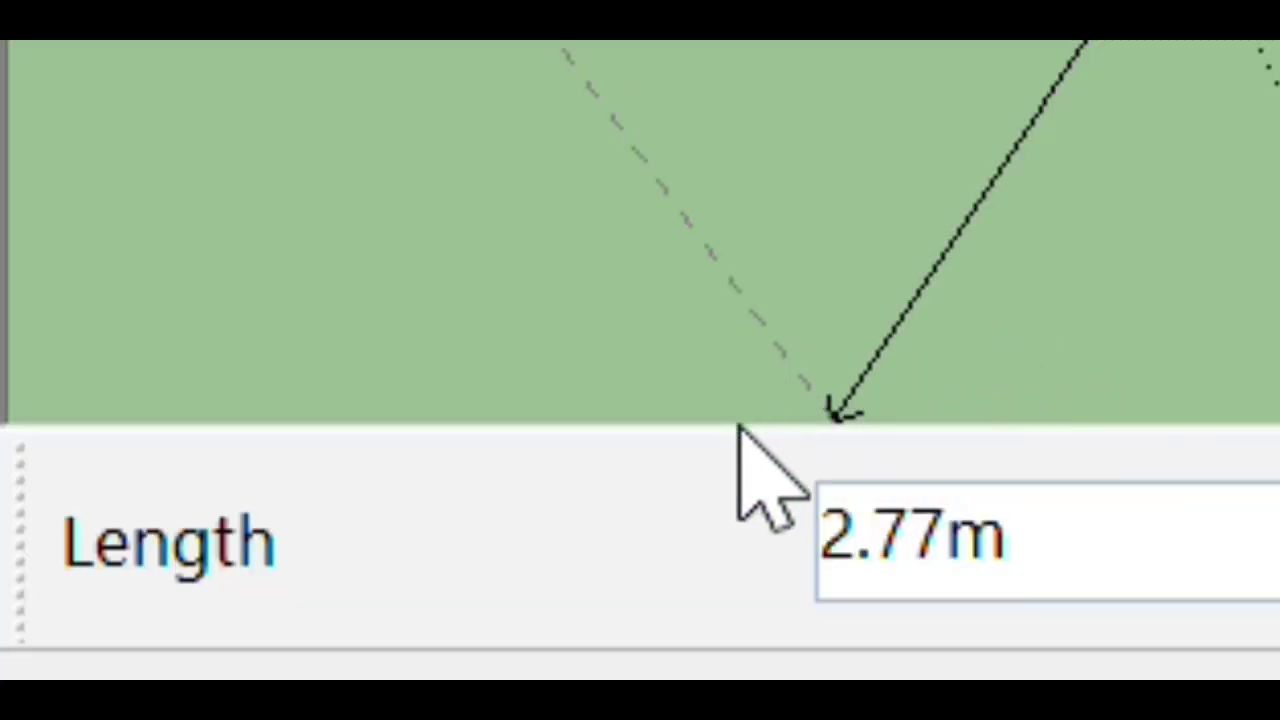
key("Escape")
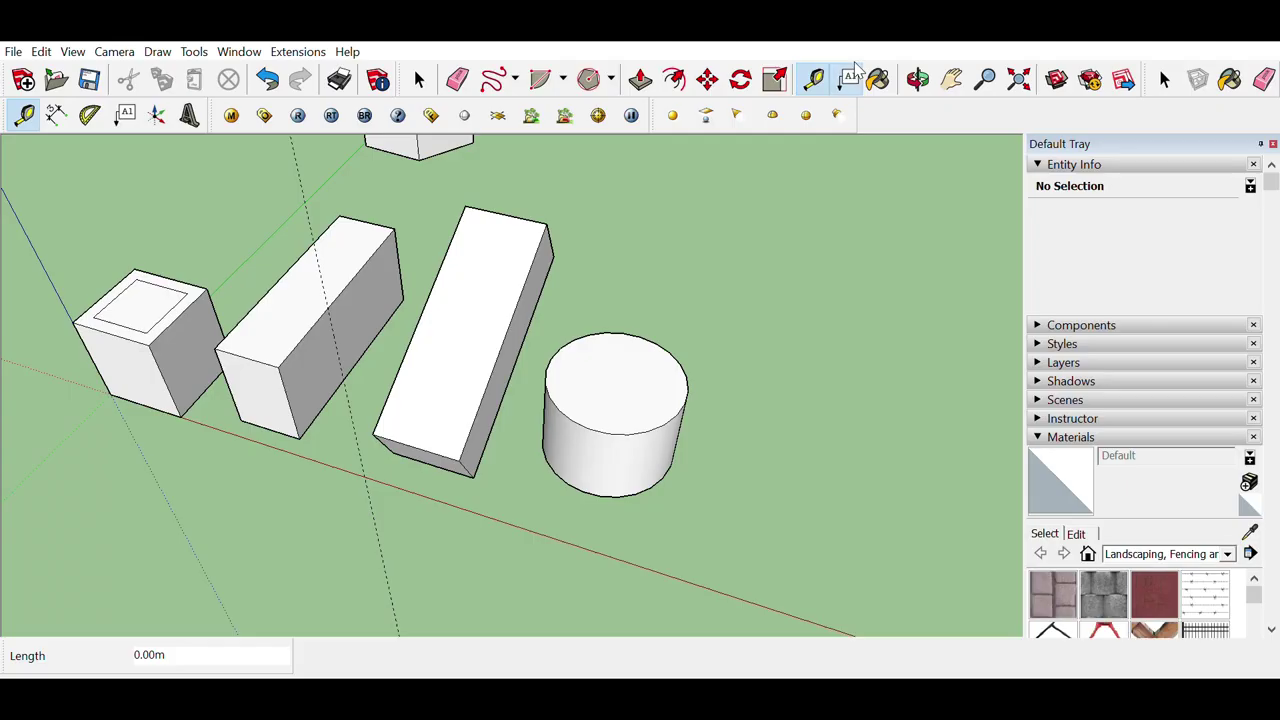
Add a leader label reading 'circle' that points to the cylinder's top face
left_click(645, 215)
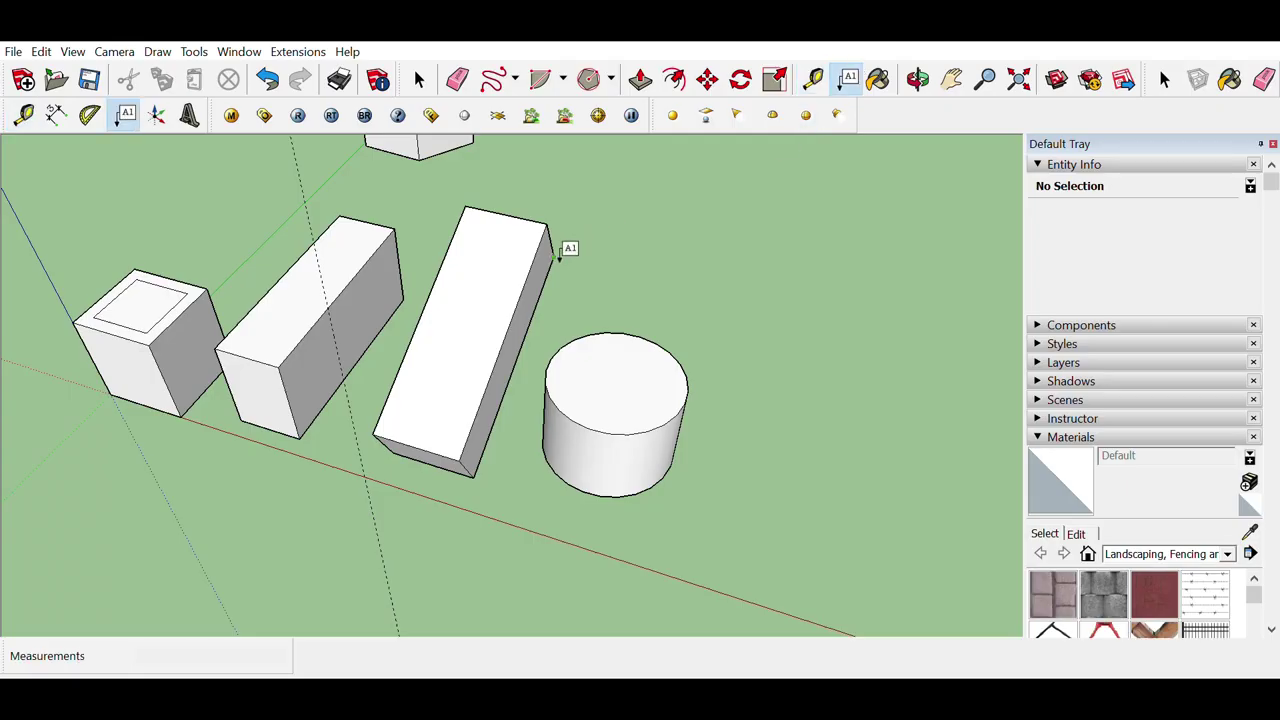
left_click(618, 382)
left_click(737, 302)
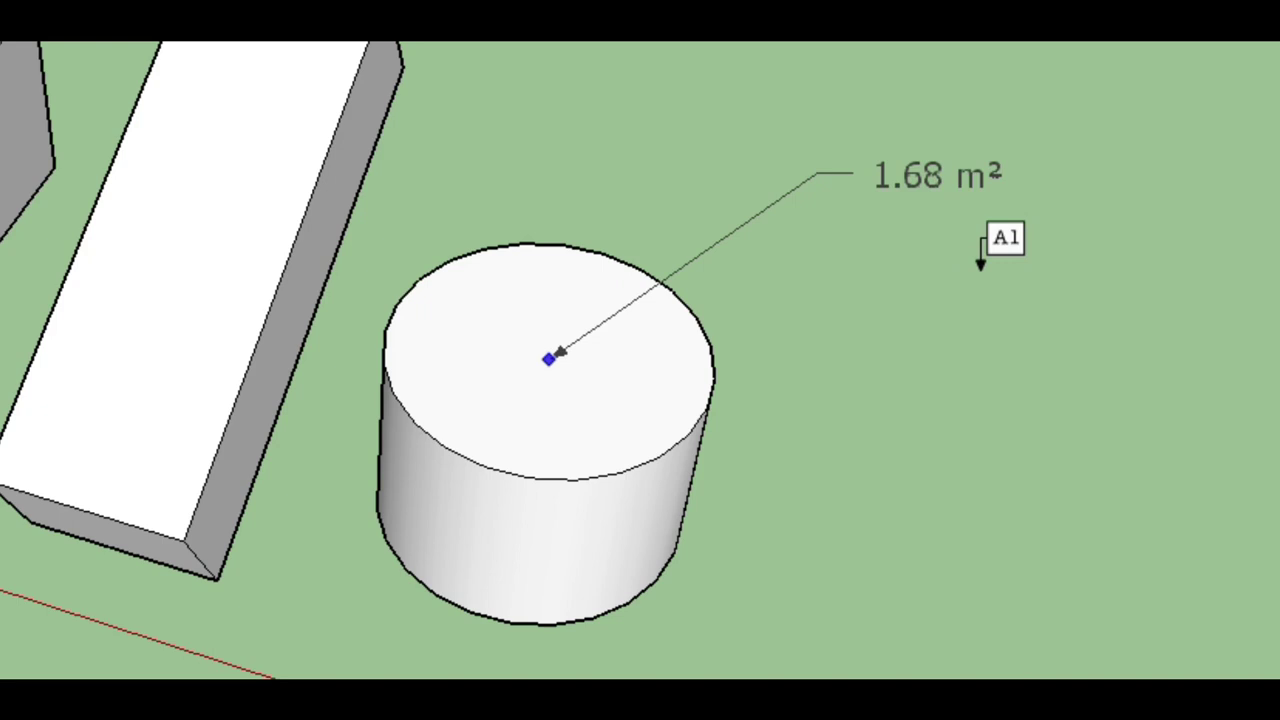
type("circle")
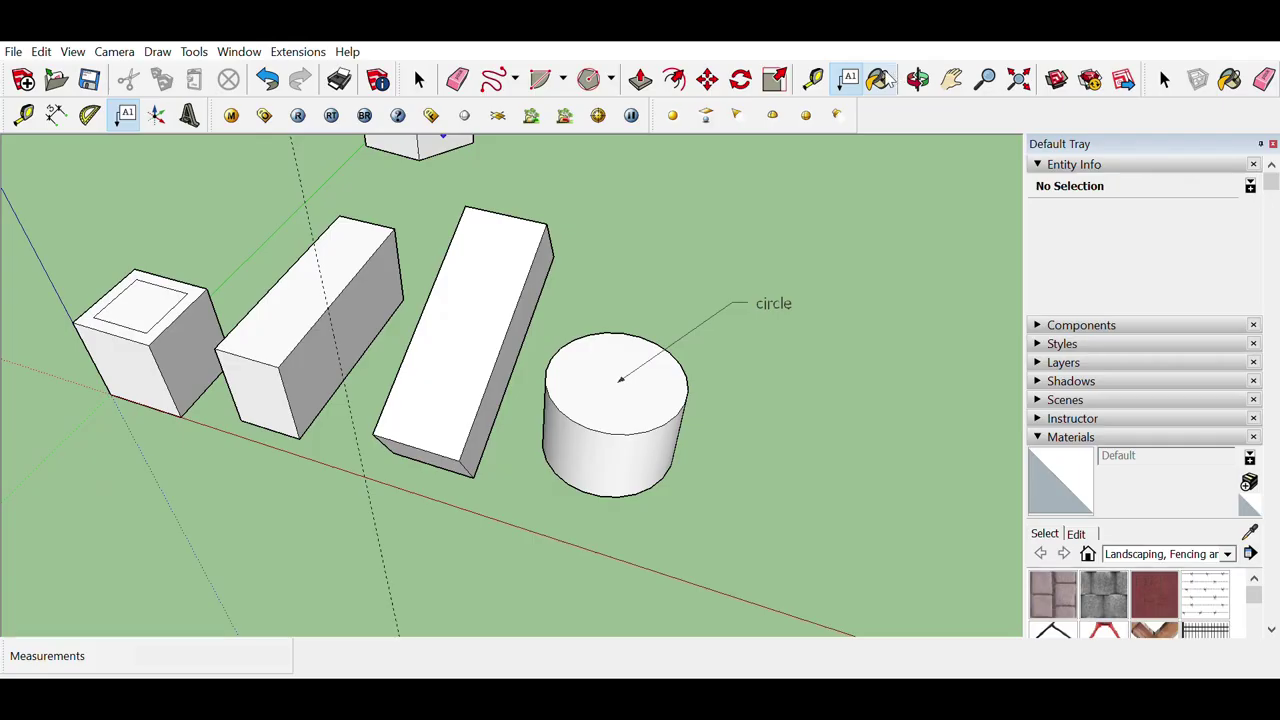
left_click(880, 79)
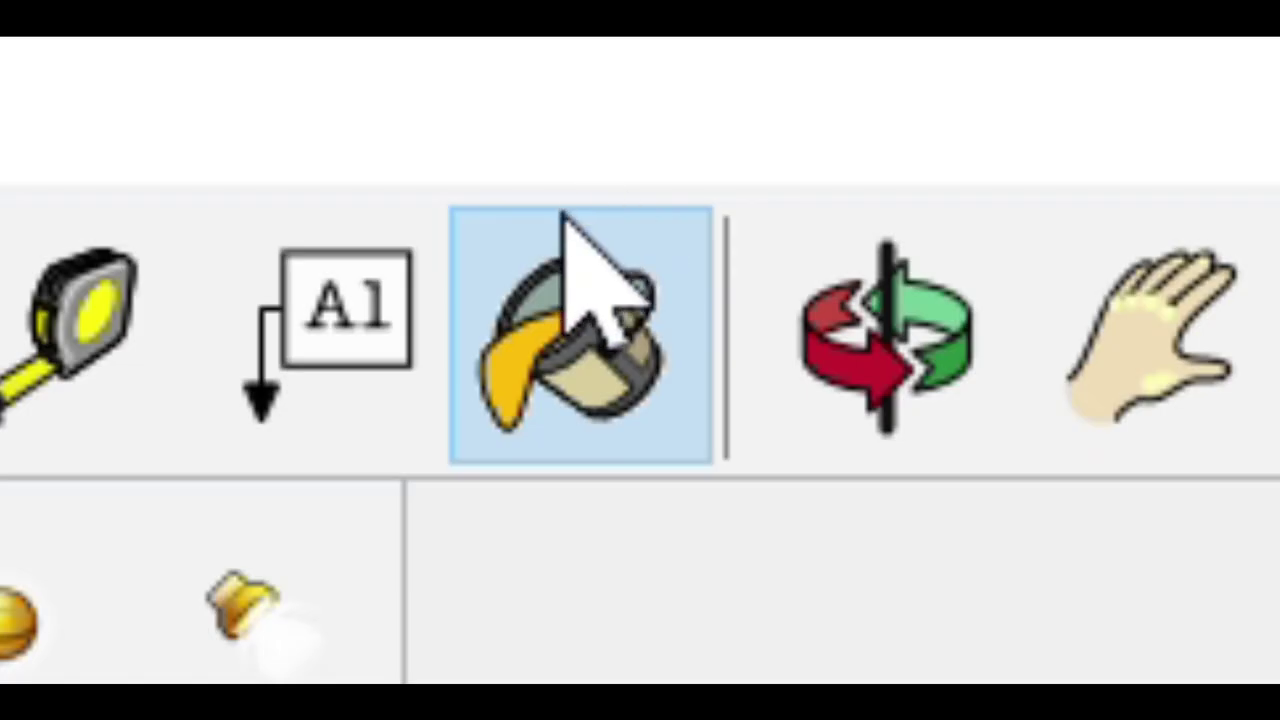
Paint the cylinder top, the tall, middle and left box tops, and two box sides Grass Dark Green
left_click(686, 337)
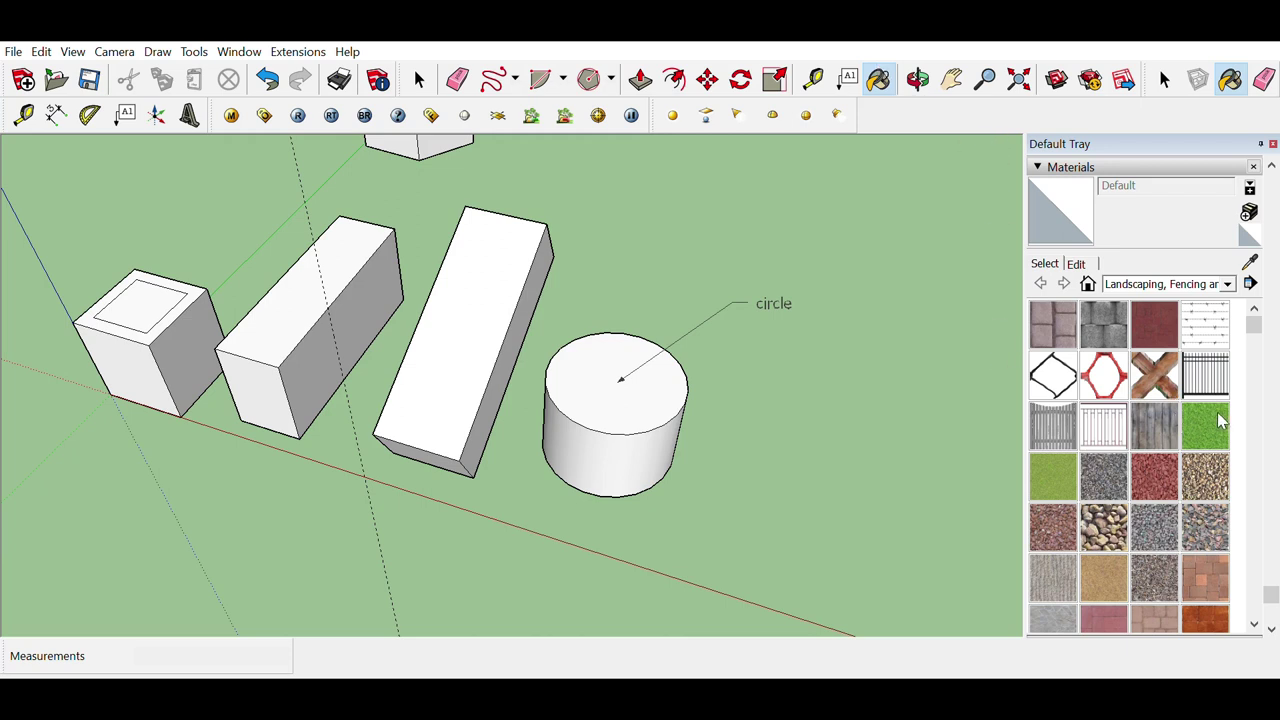
left_click(1217, 420)
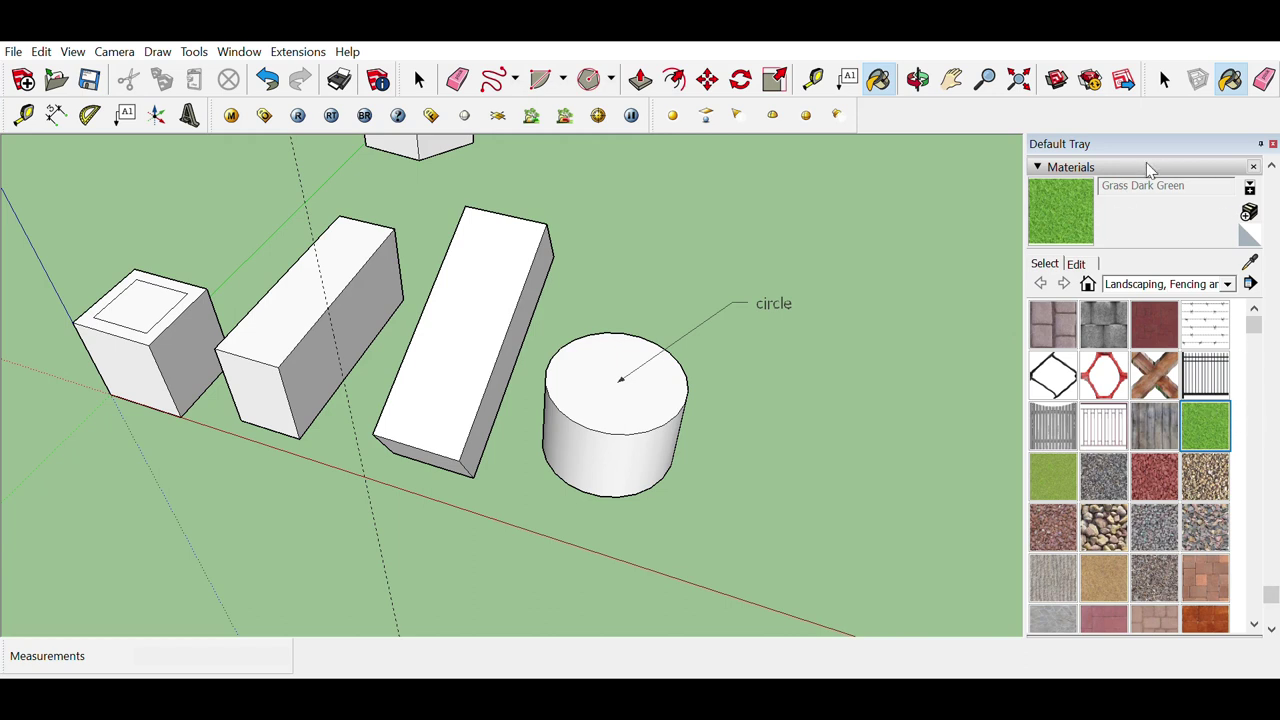
left_click(602, 376)
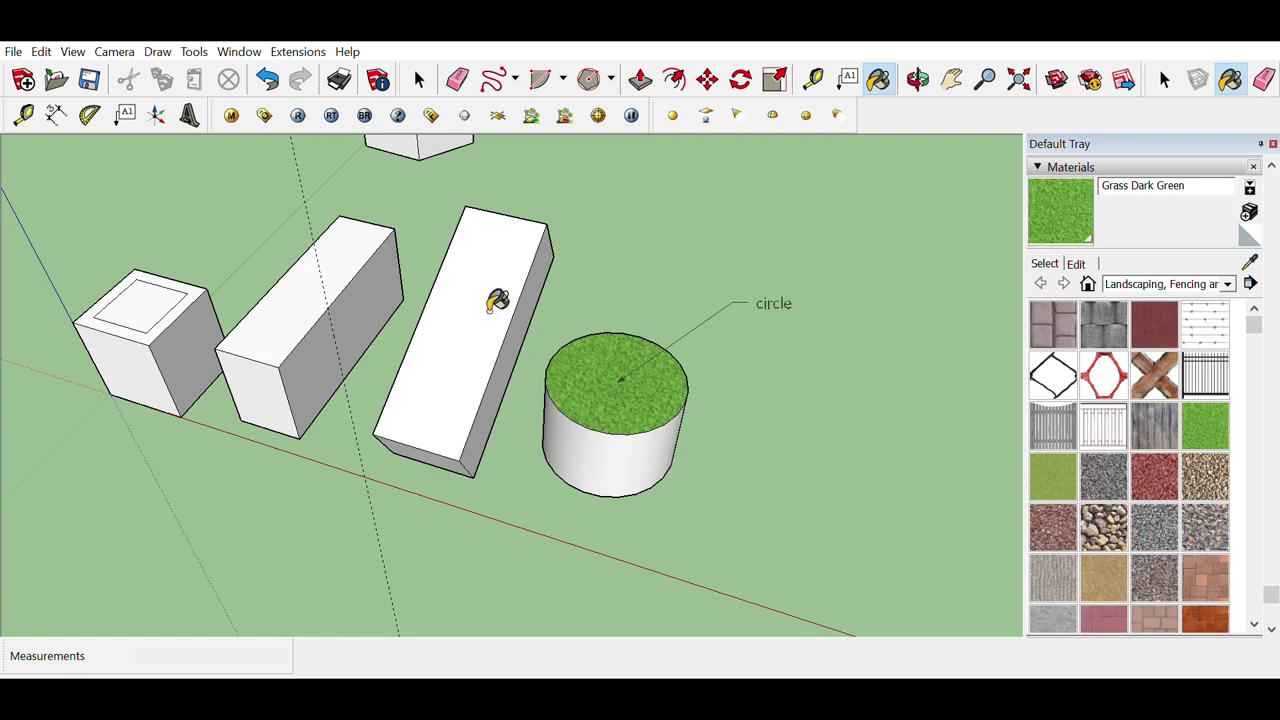
left_click(450, 287)
left_click(347, 287)
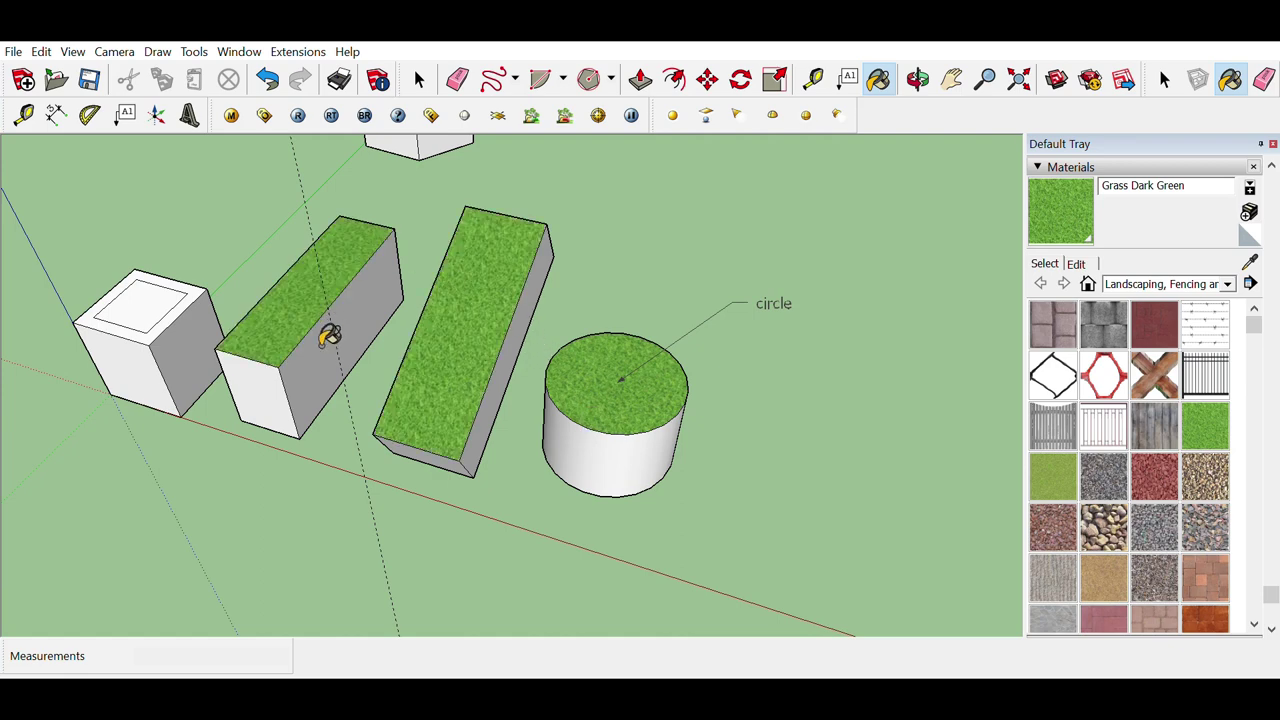
left_click(330, 336)
left_click(178, 340)
left_click(158, 300)
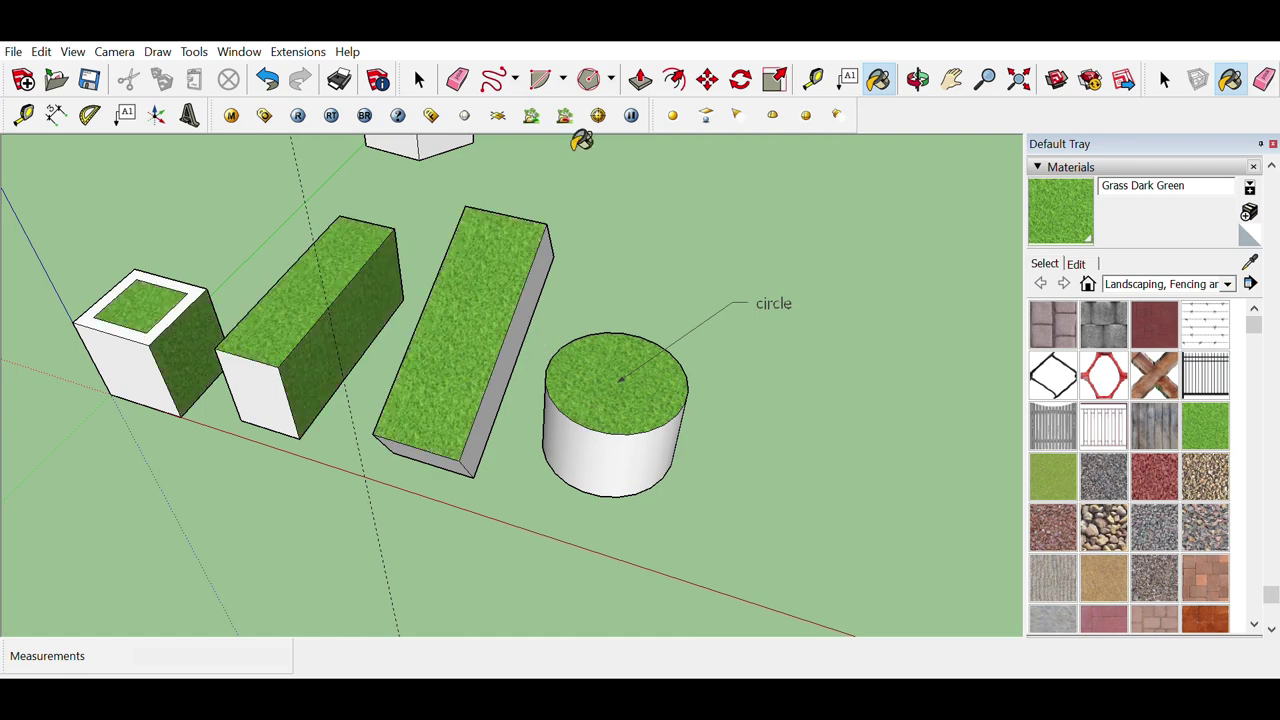
left_click(419, 79)
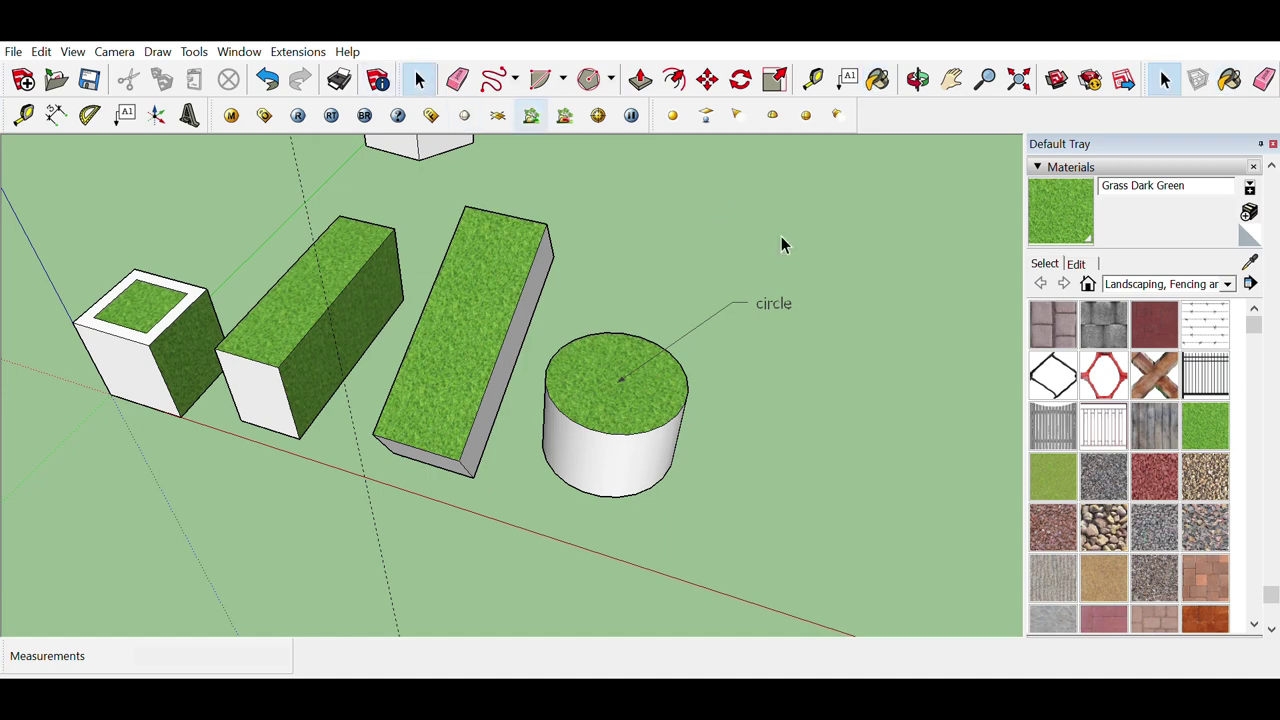
left_click(917, 79)
Orbit, pan and zoom out, then zoom extents to frame the boxes, prism and cylinder
left_click_drag(518, 533, 489, 401)
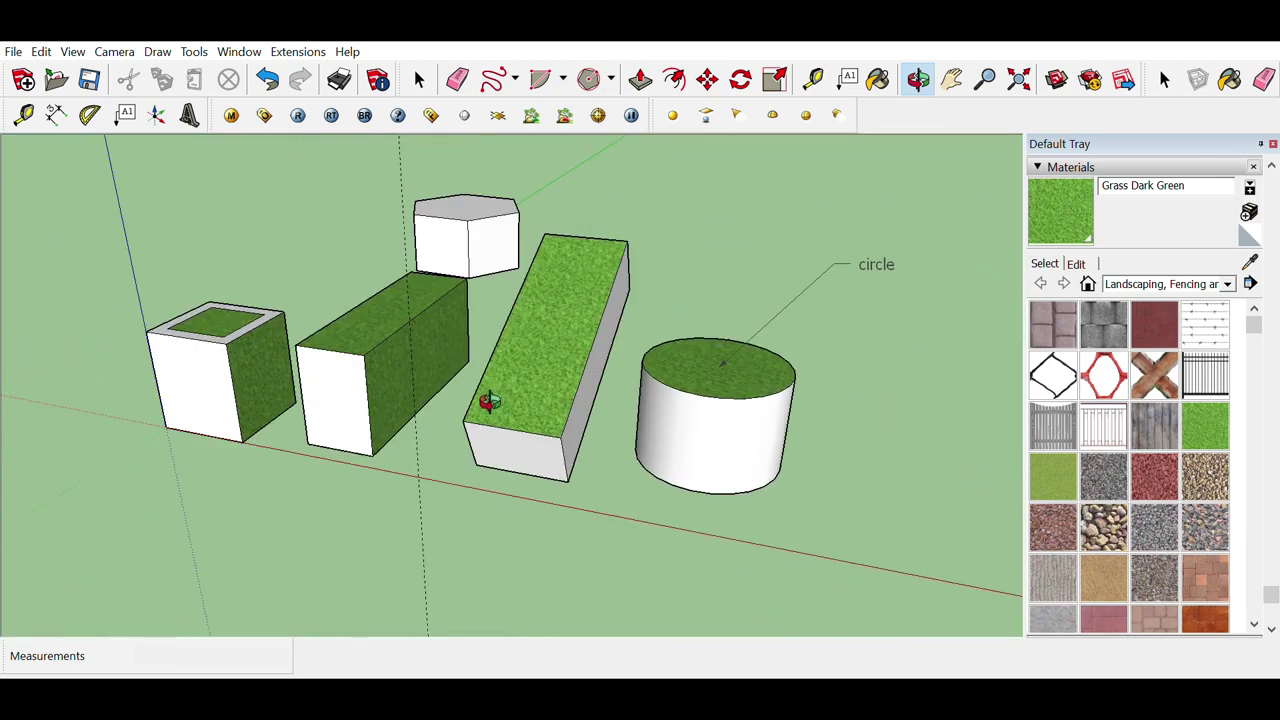
left_click(951, 79)
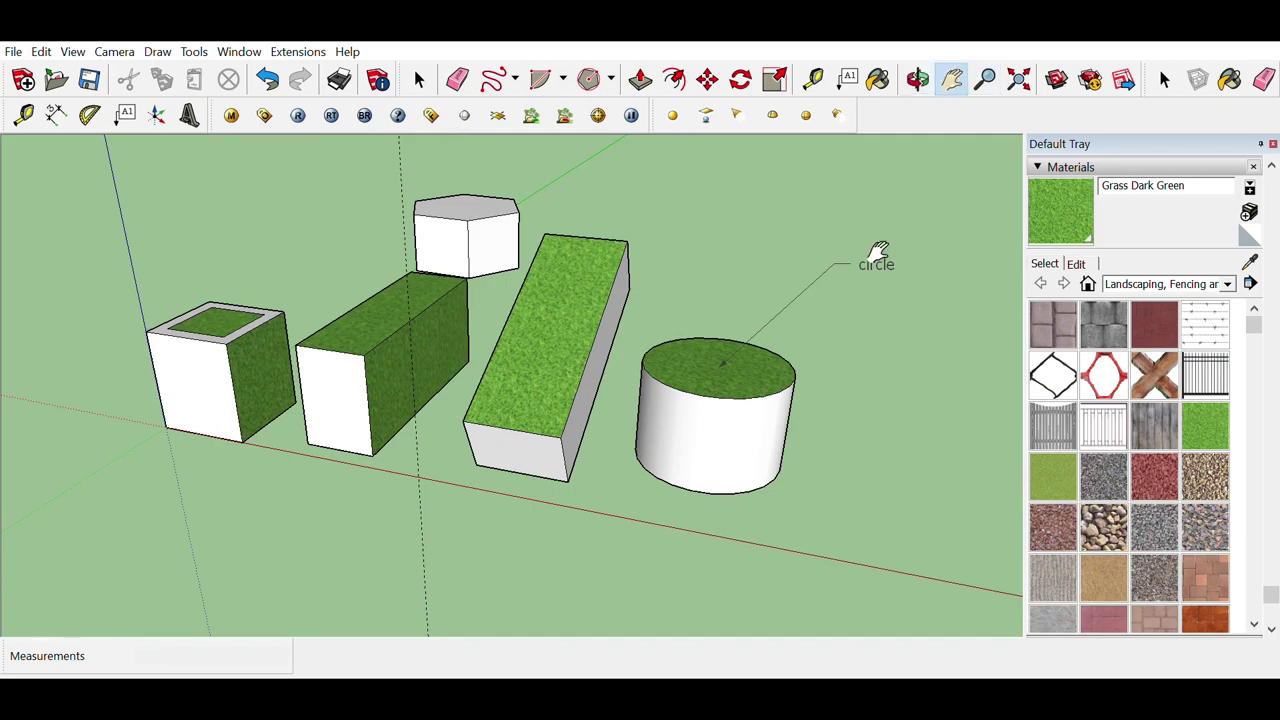
left_click_drag(877, 255, 842, 292)
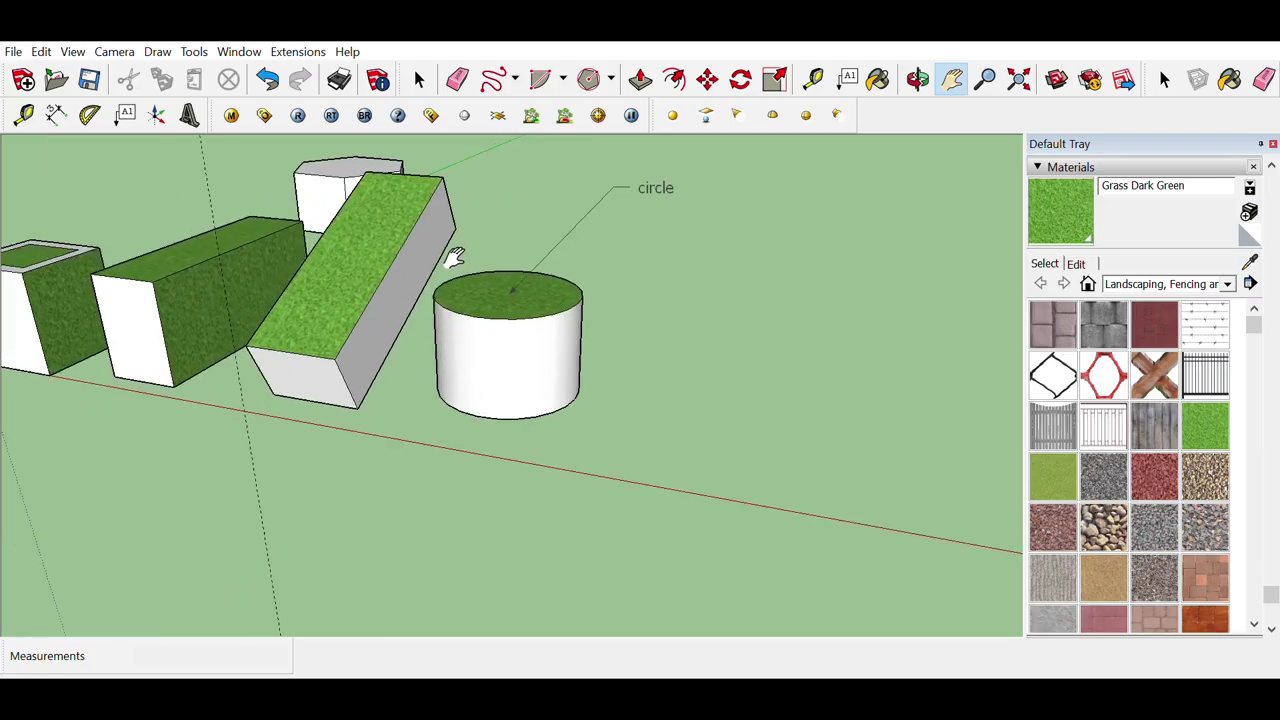
mouse_move(449, 251)
left_mouse_down()
mouse_move(771, 437)
mouse_move(371, 314)
mouse_move(757, 237)
mouse_move(622, 342)
left_mouse_up()
left_click(984, 79)
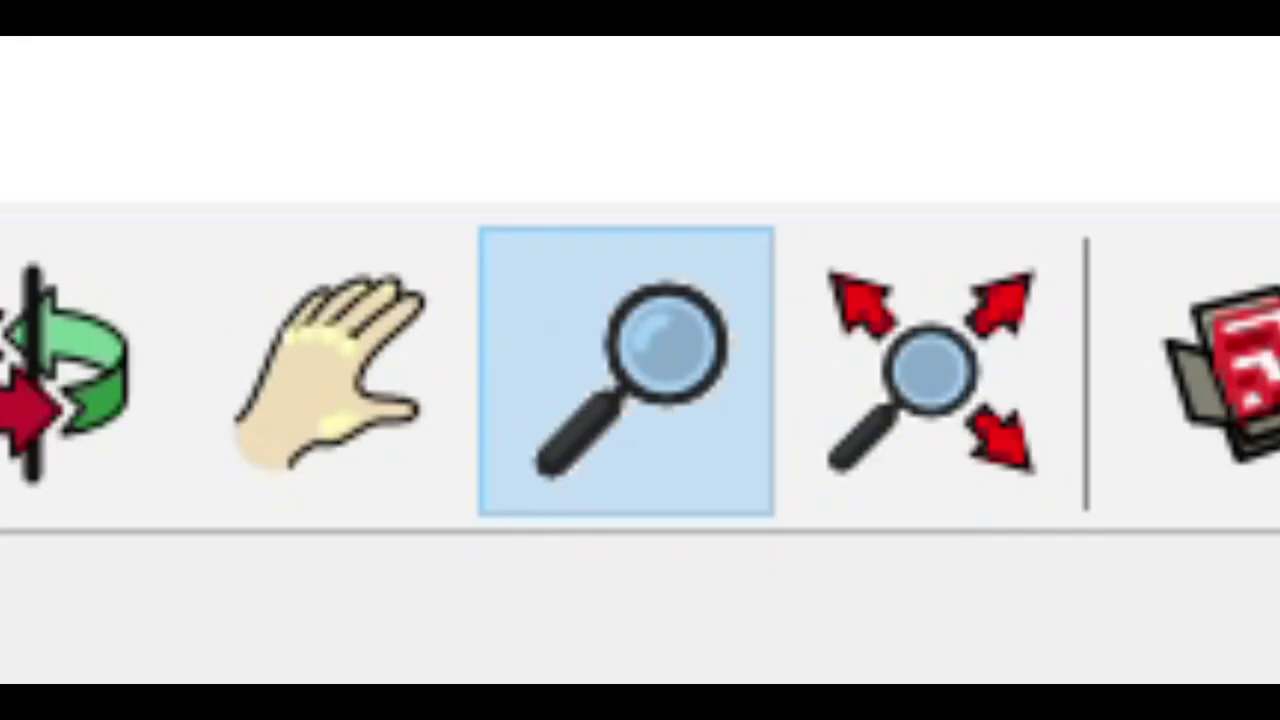
left_click_drag(697, 238, 749, 186)
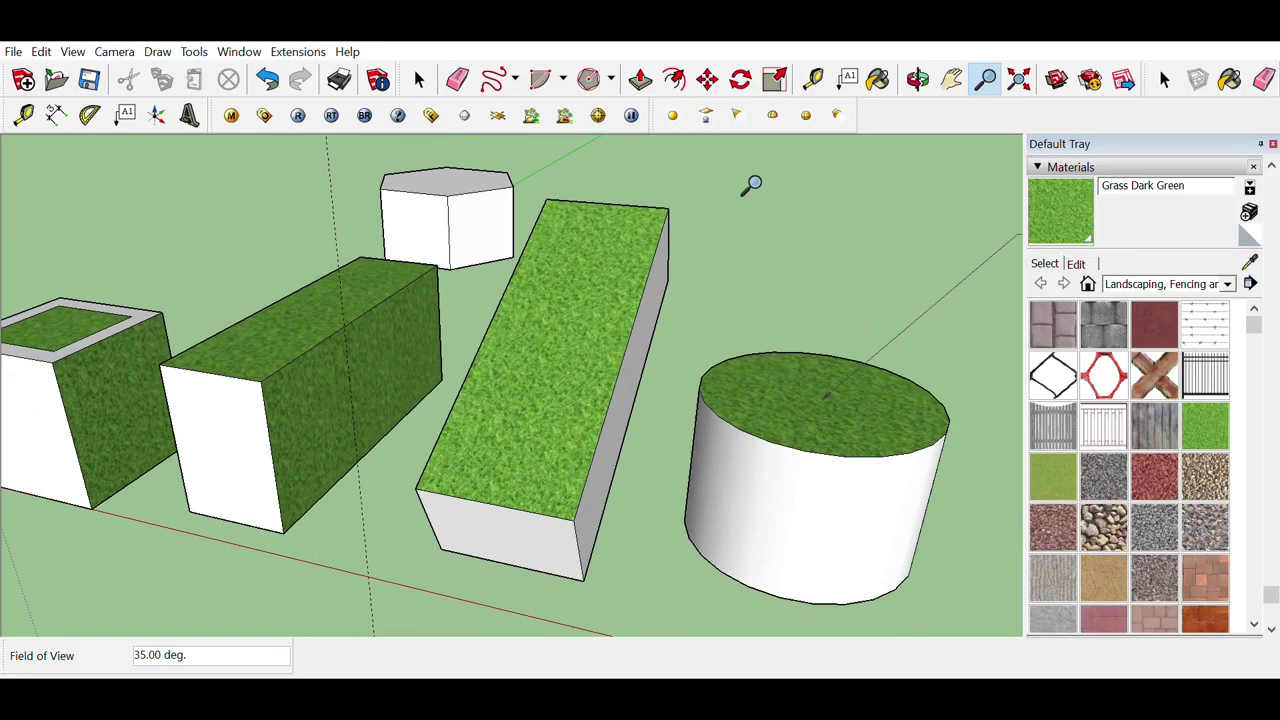
left_click(1020, 79)
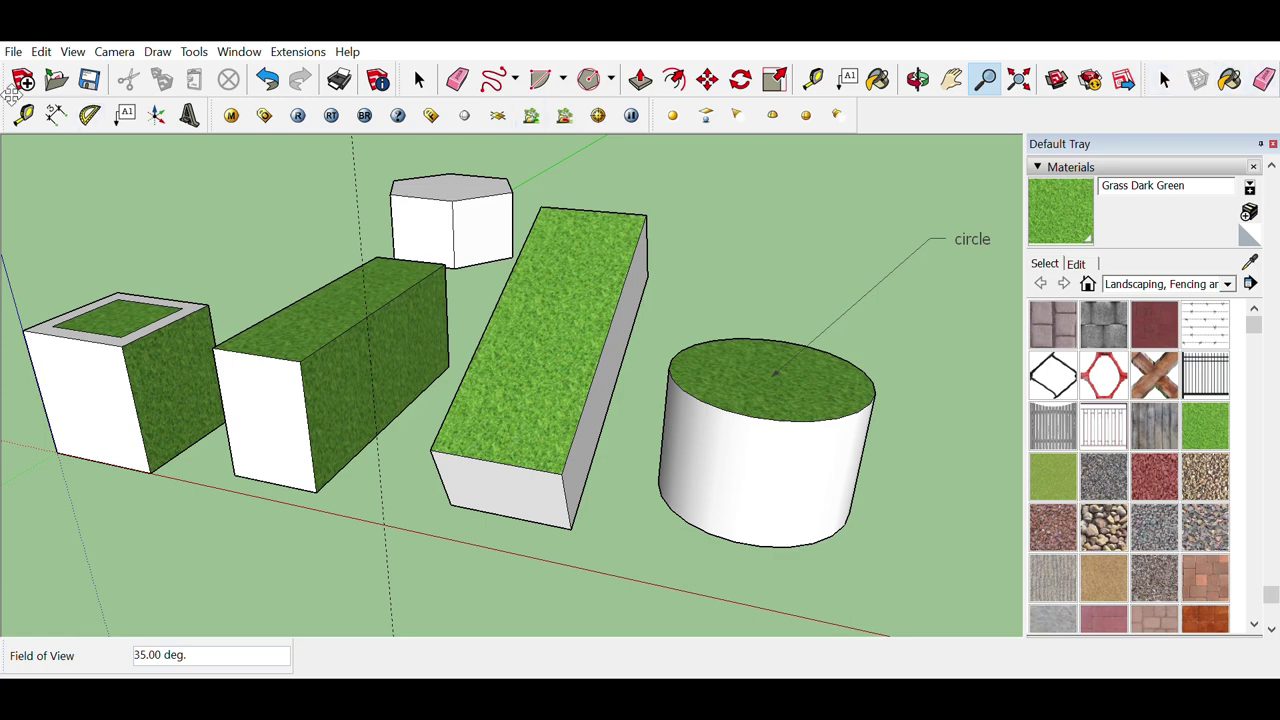
left_click(56, 115)
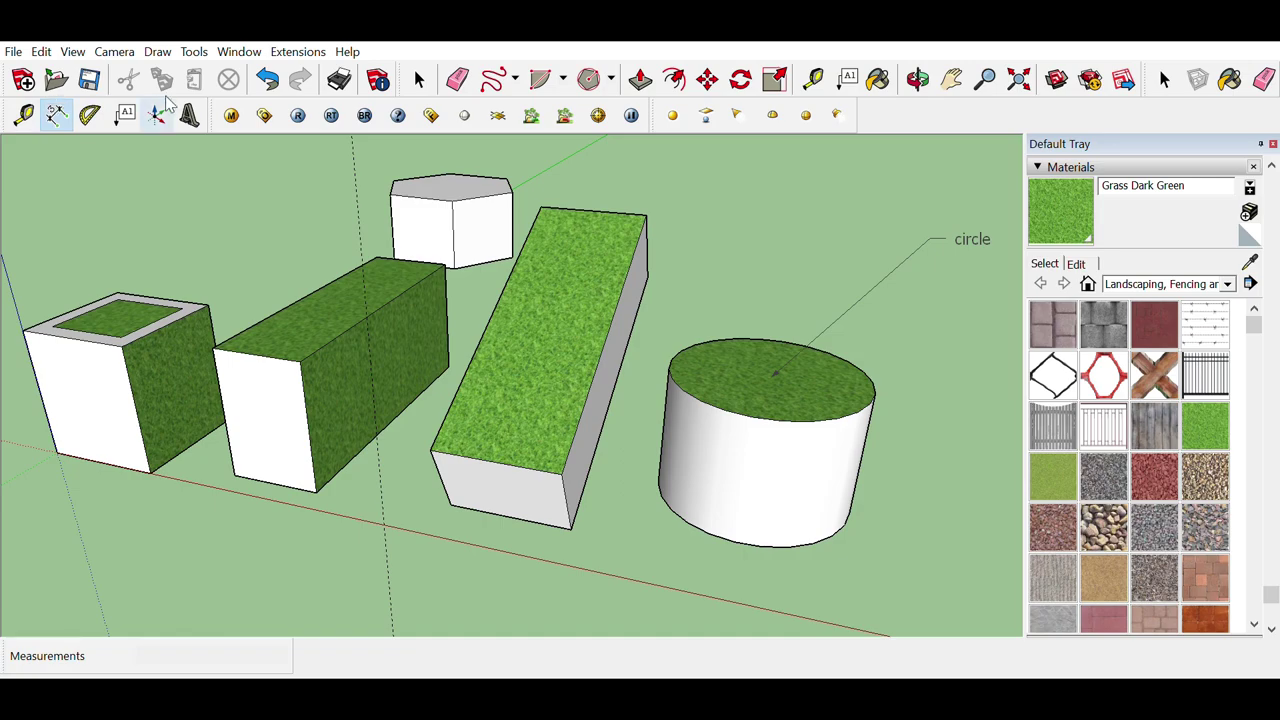
Dimension the nearest box with two 1.14m heights and a 1.01m width across its front face
middle_click_drag(240, 380, 380, 357)
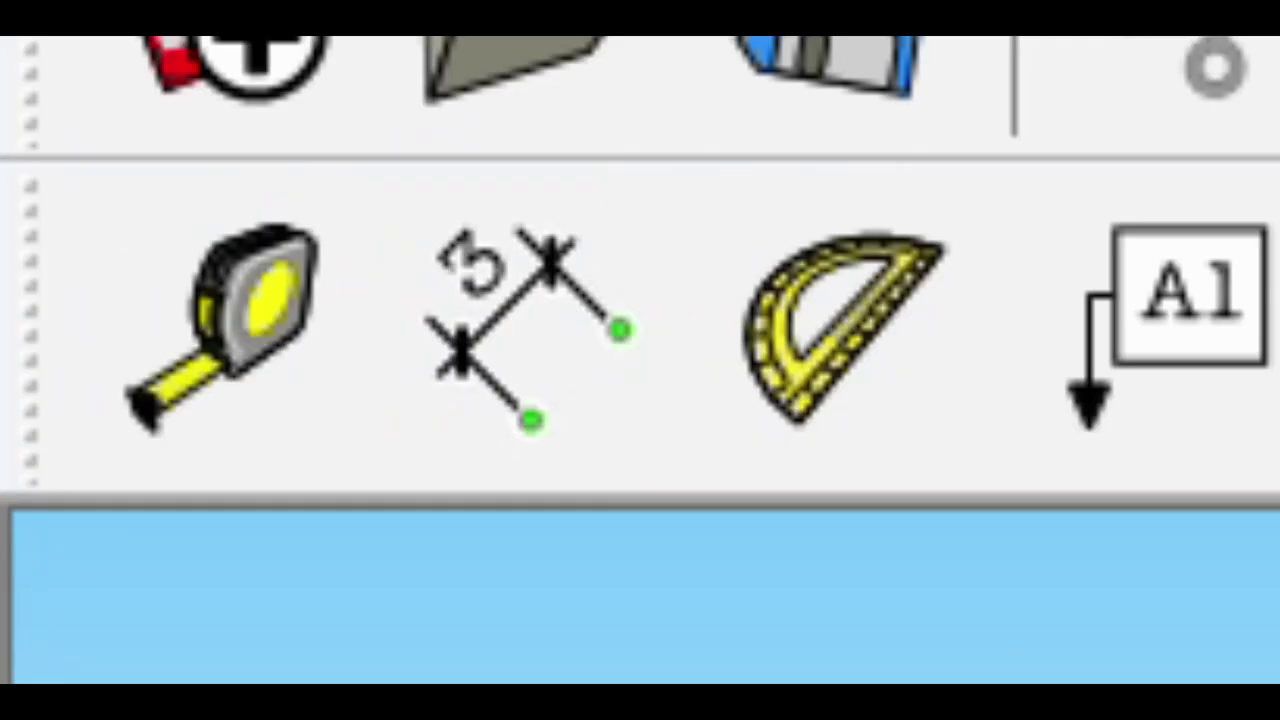
left_click(530, 325)
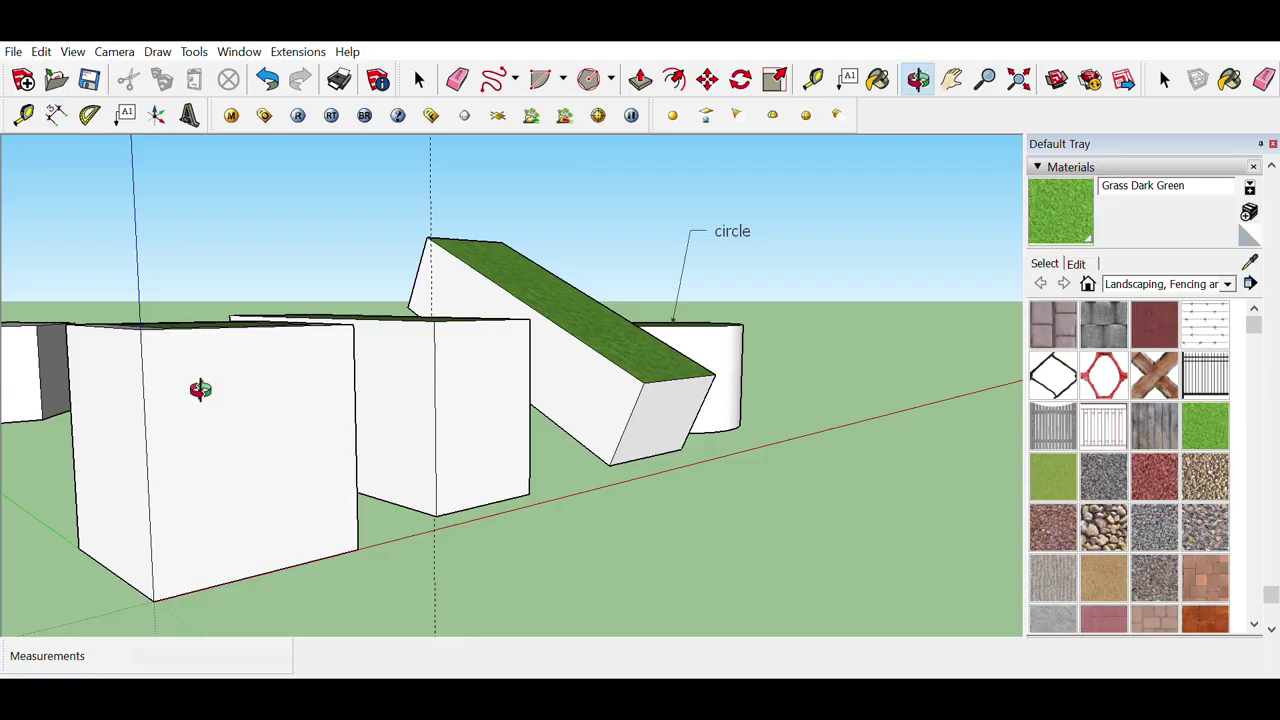
middle_click_drag(200, 386, 108, 443)
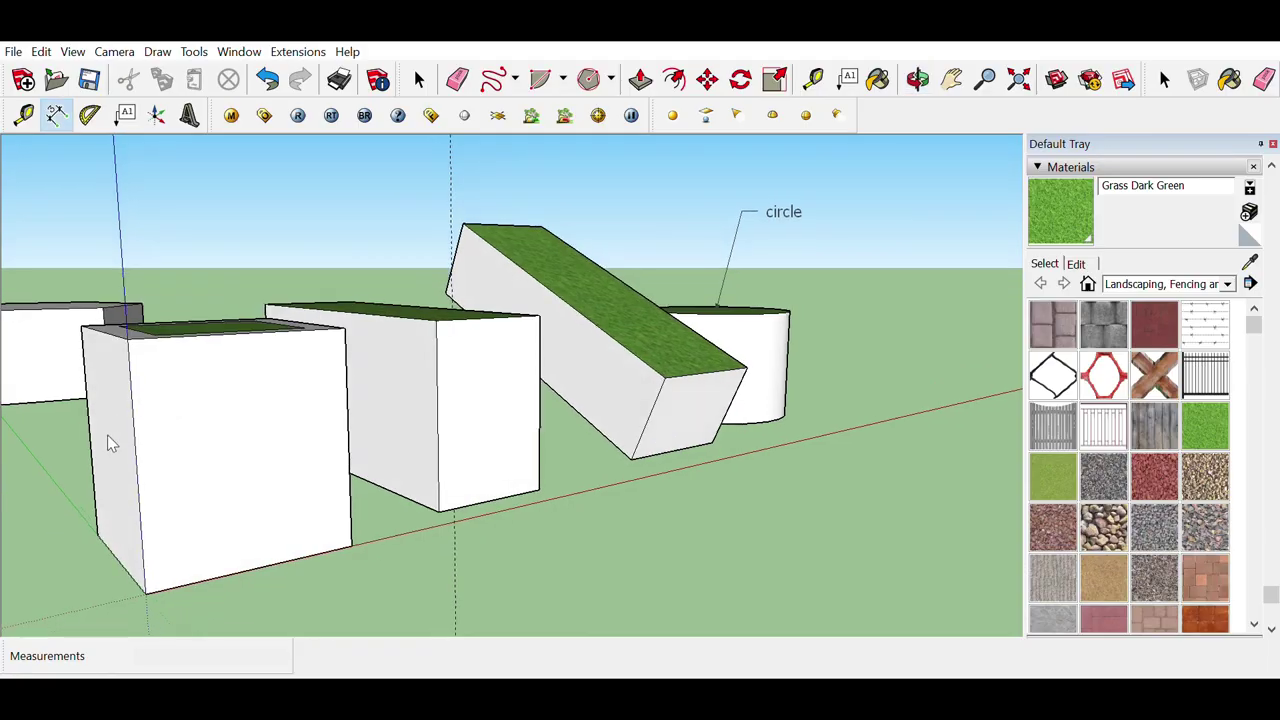
left_click(135, 448)
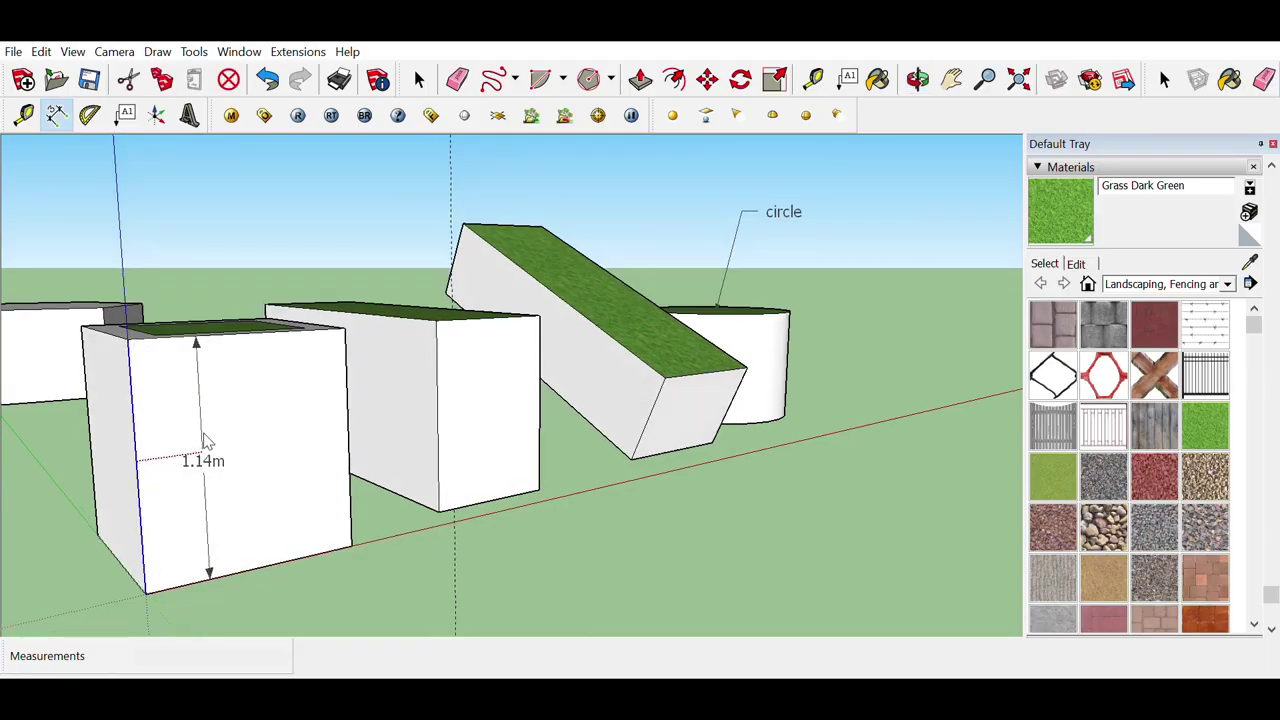
left_click(252, 440)
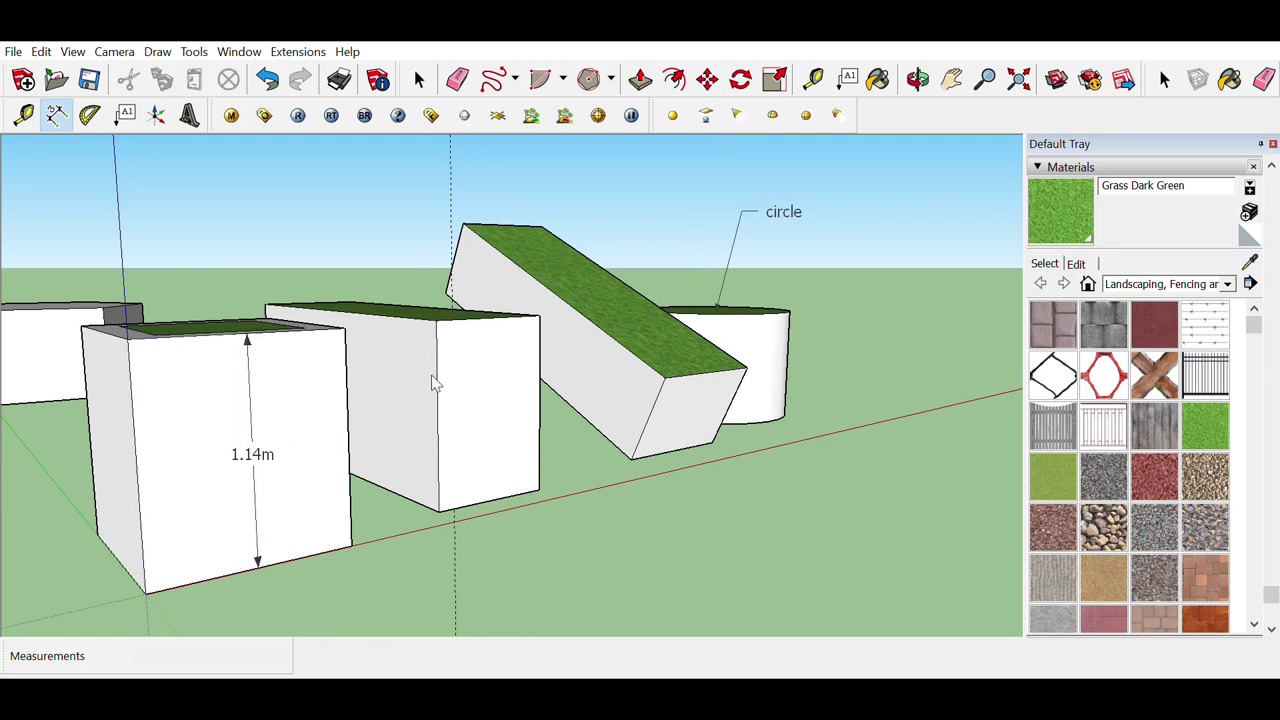
left_click(128, 342)
left_click(148, 592)
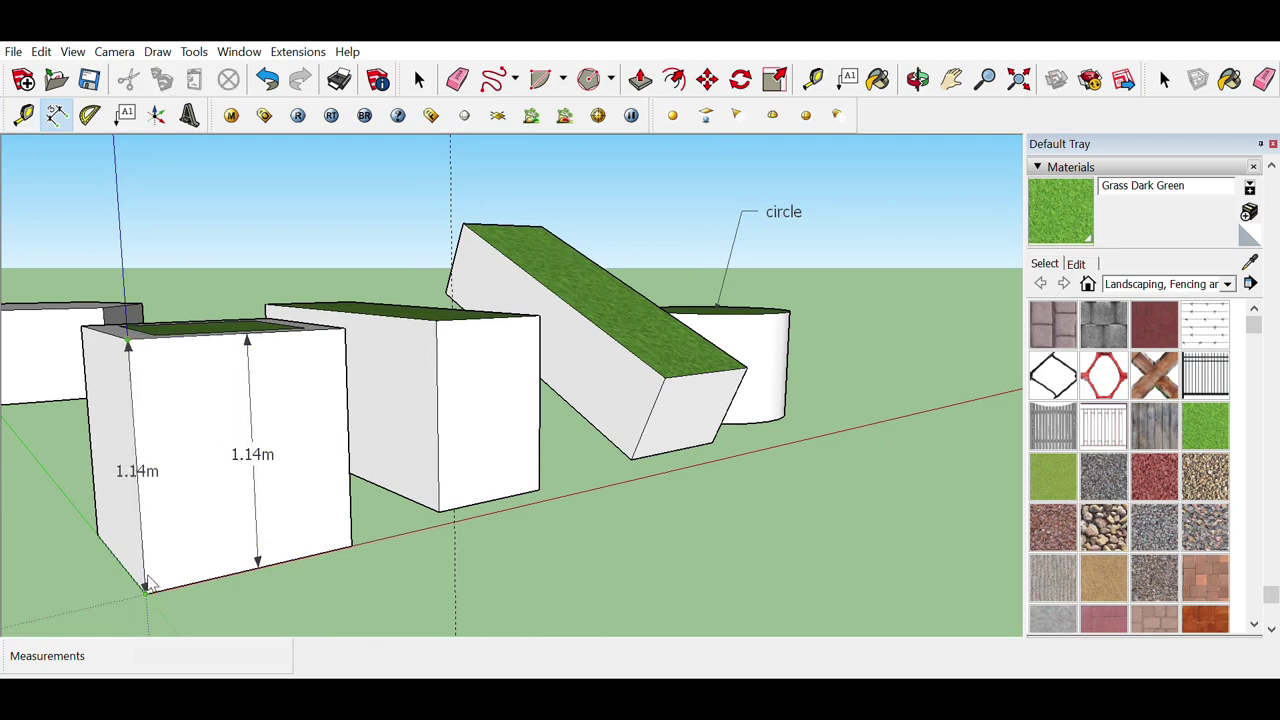
left_click(155, 520)
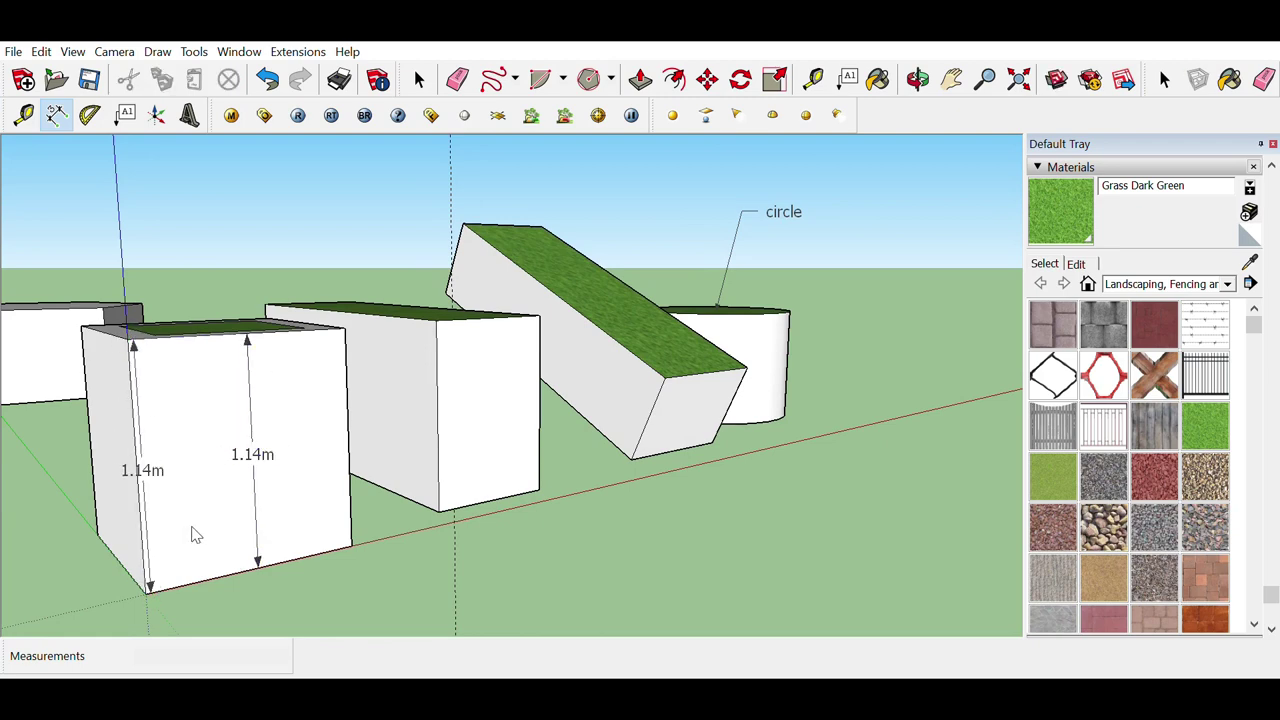
left_click(175, 328)
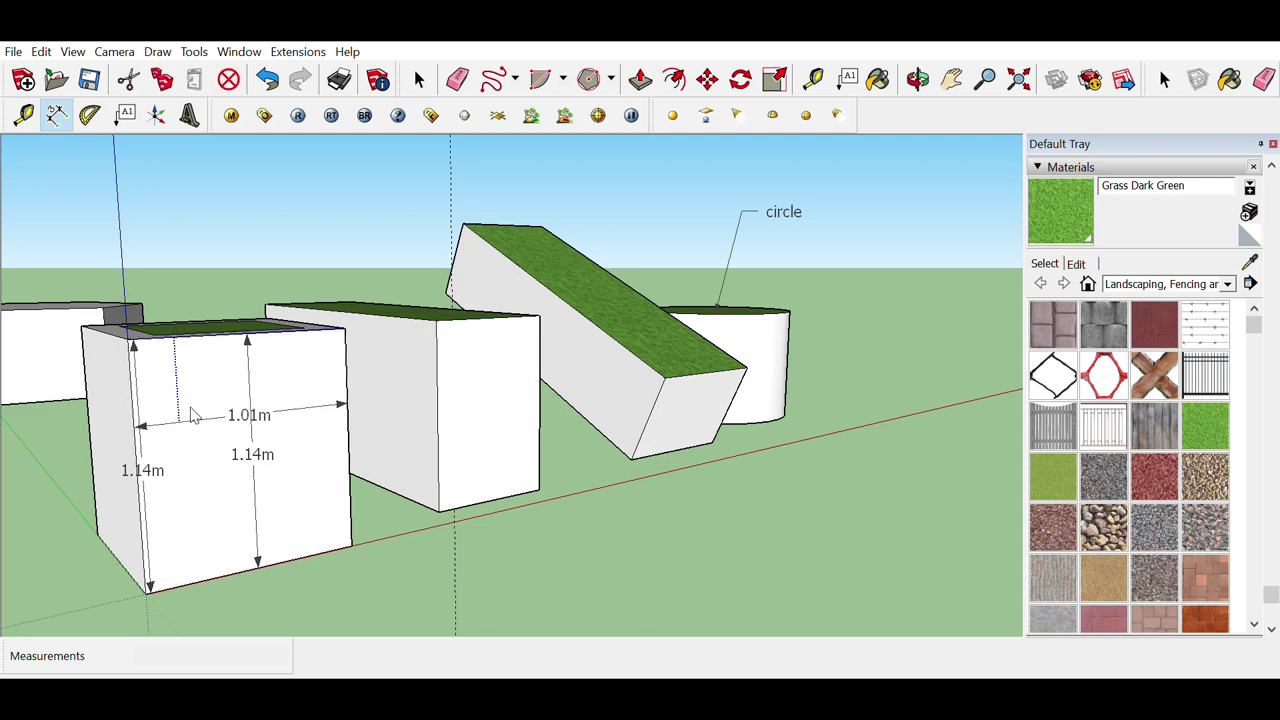
left_click(212, 418)
middle_click_drag(280, 380, 209, 340)
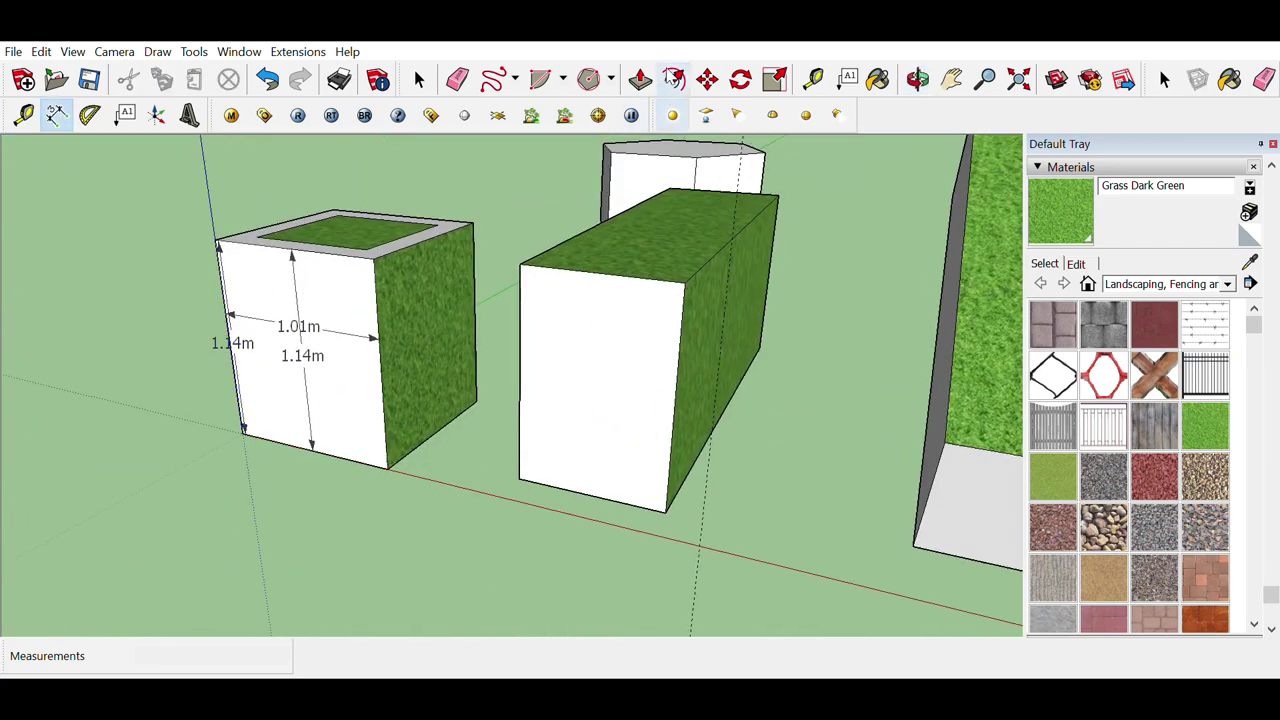
Erase the existing 1.14m and 1.01m dimensions from the box
left_click(457, 79)
left_click_drag(309, 352, 290, 325)
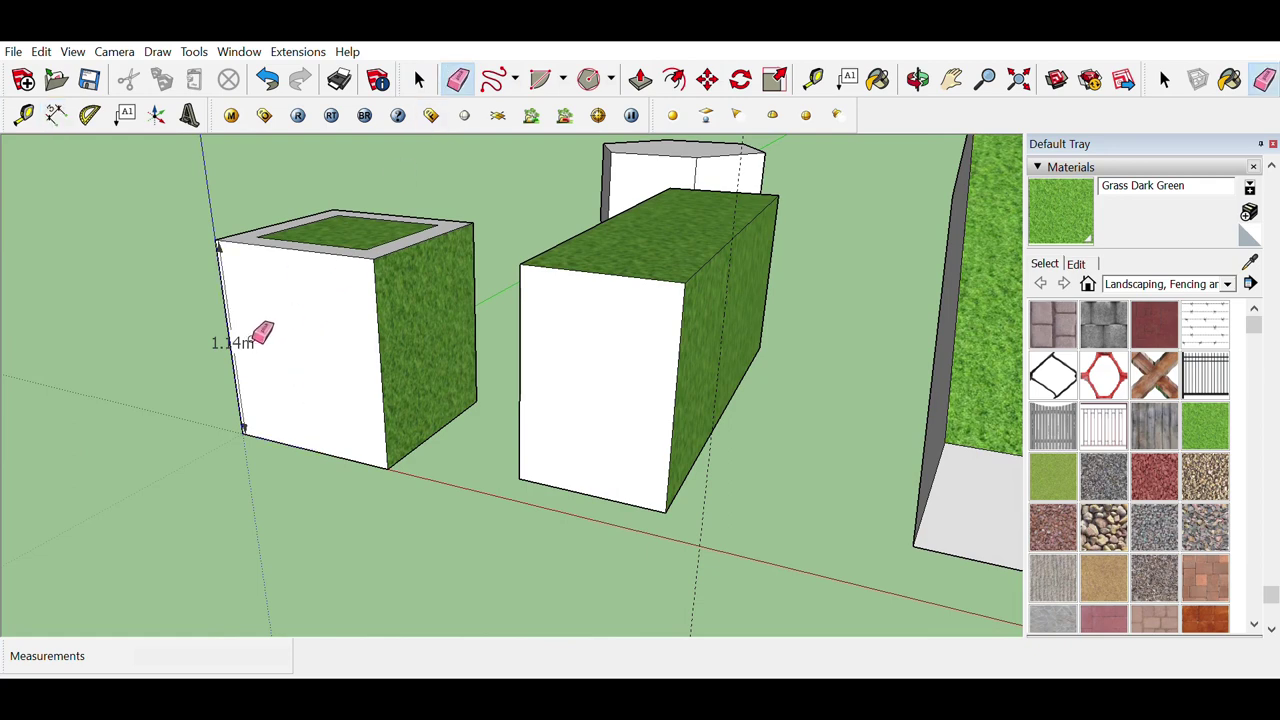
left_click(243, 342)
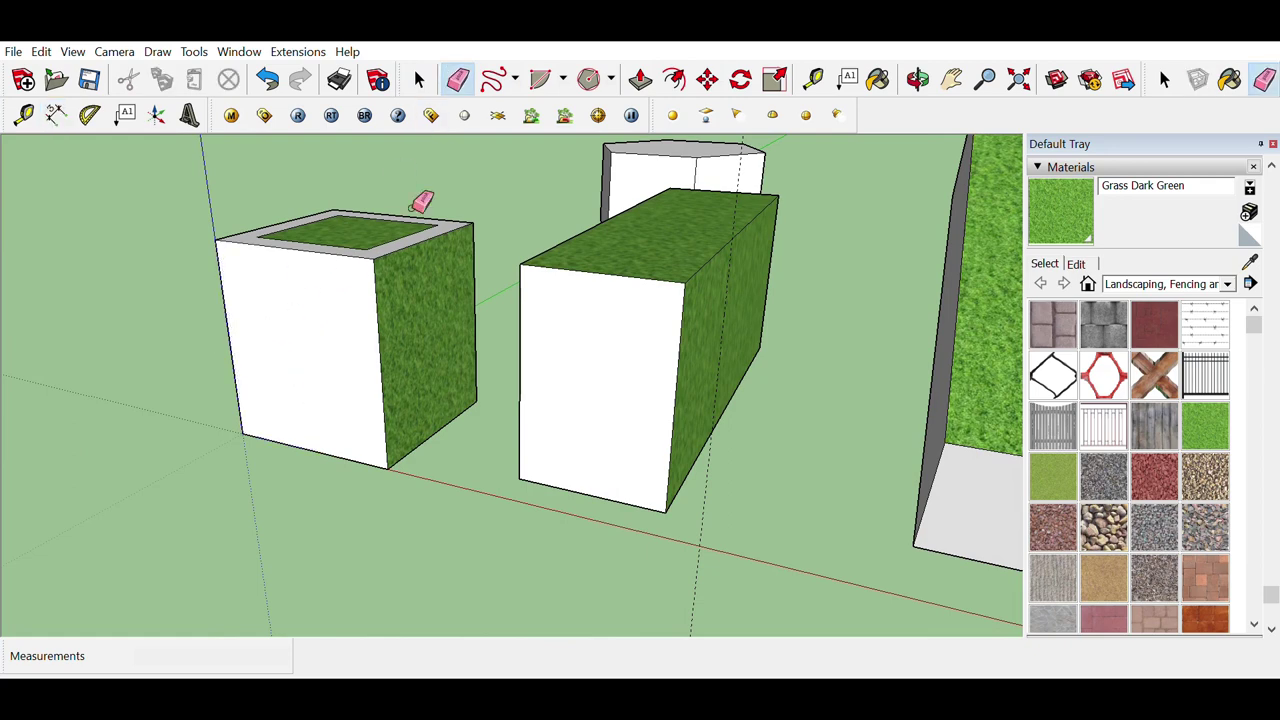
Redraw the 1.01m width dimension along the box's top front edge
left_click(56, 114)
left_click(305, 251)
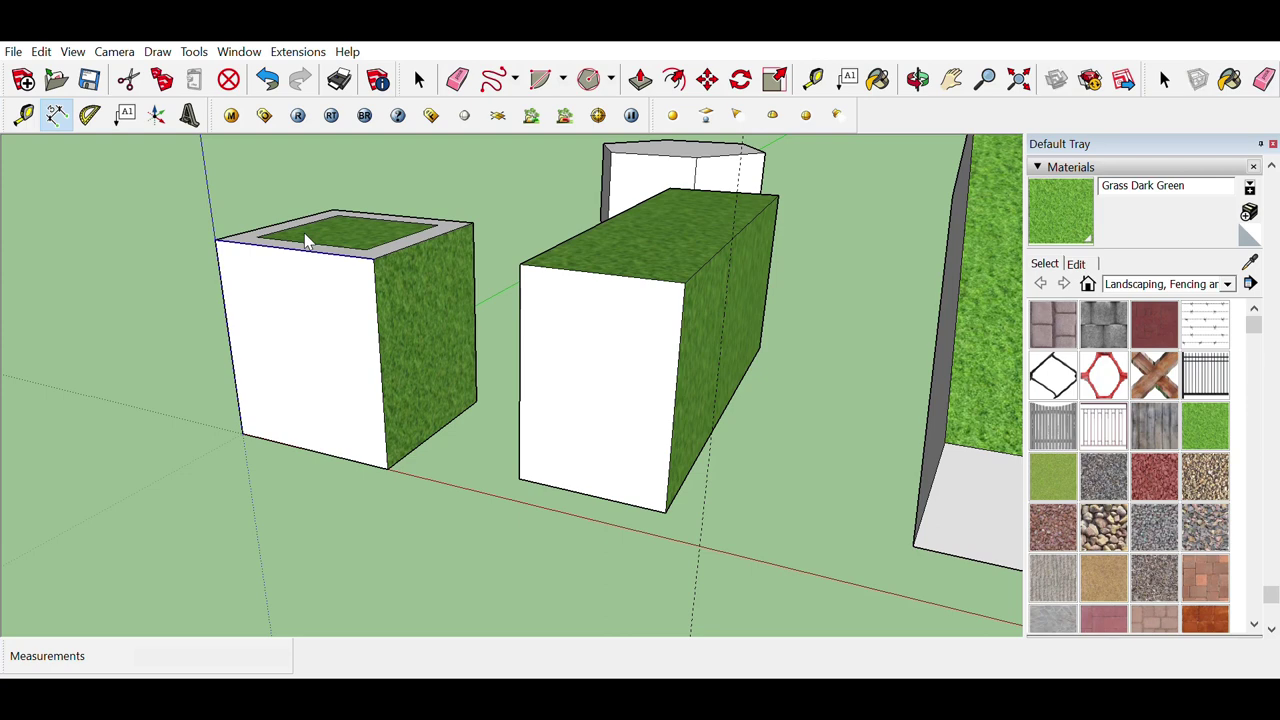
left_click(299, 336)
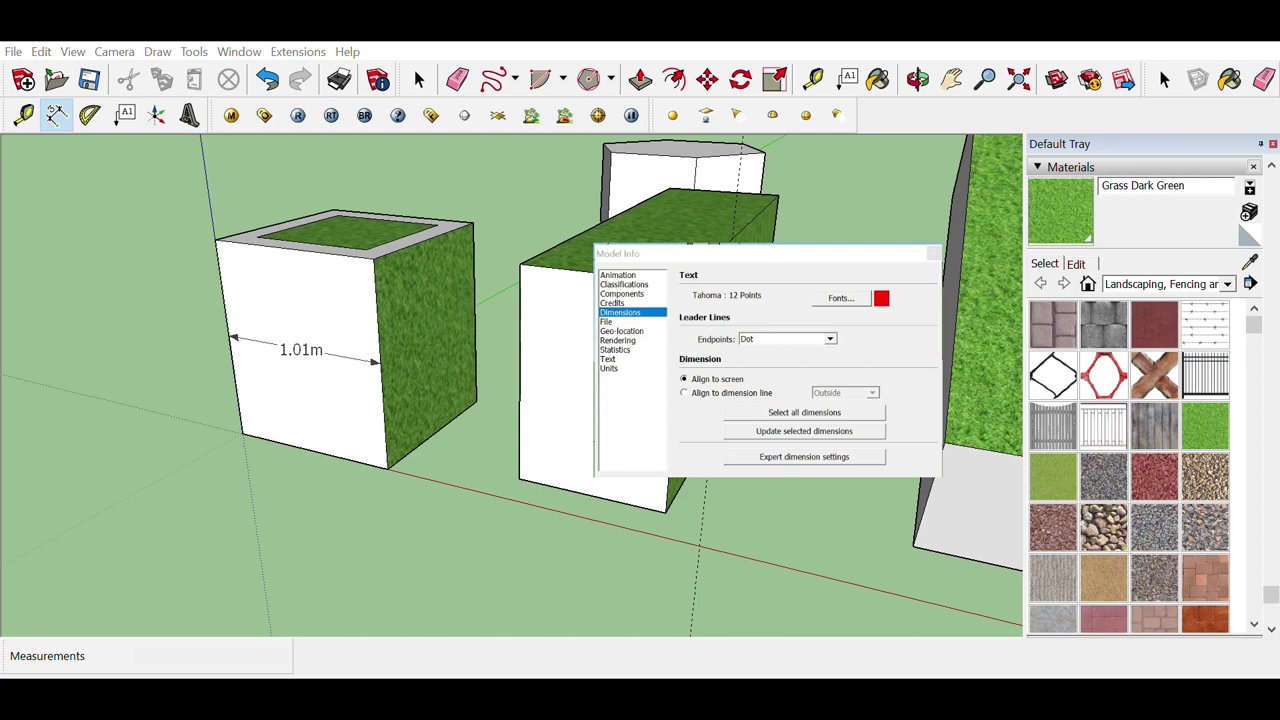
Update the 1.01m dimension to the red dot-endpoint style, review Units, and close Model Info
left_click(804, 412)
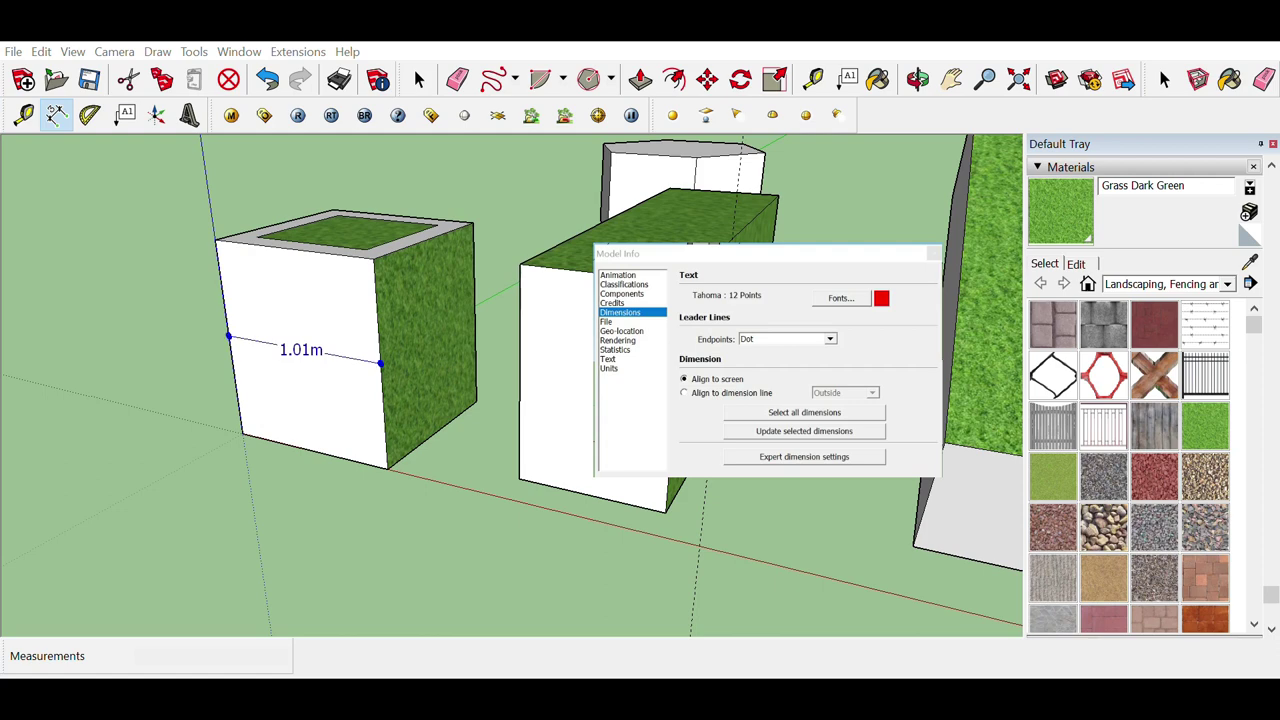
left_click(366, 354)
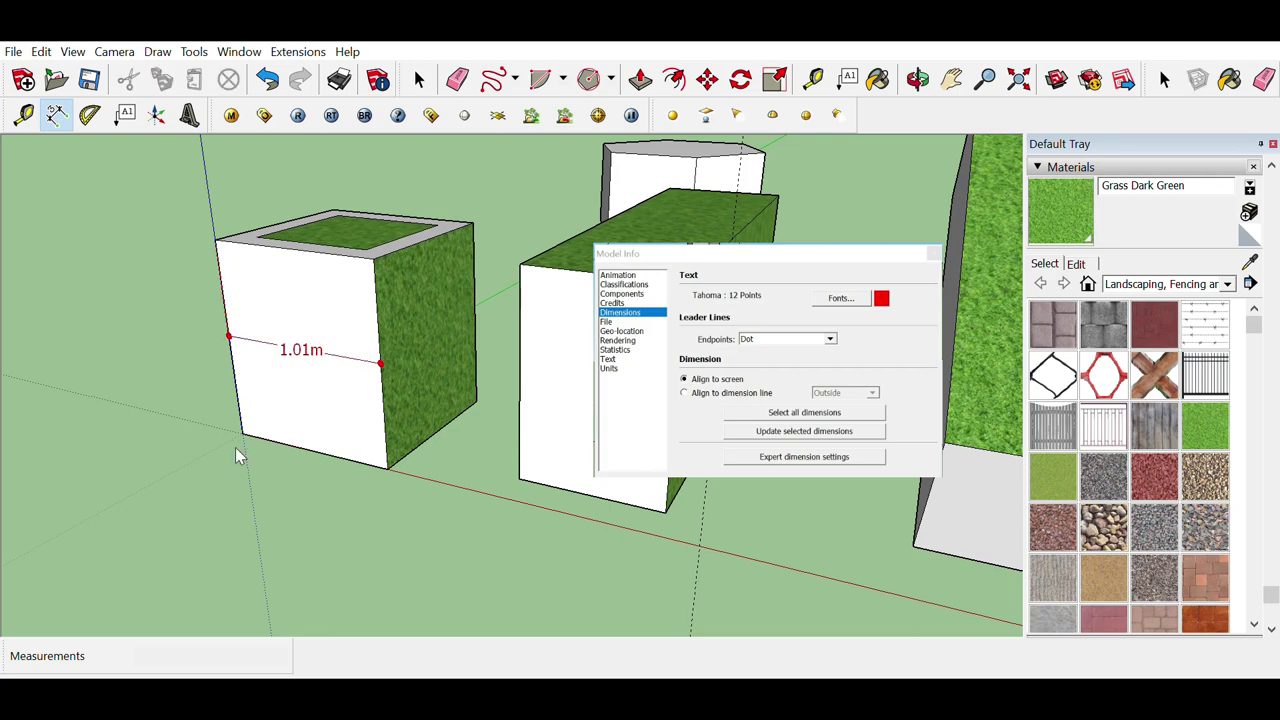
left_click(519, 430)
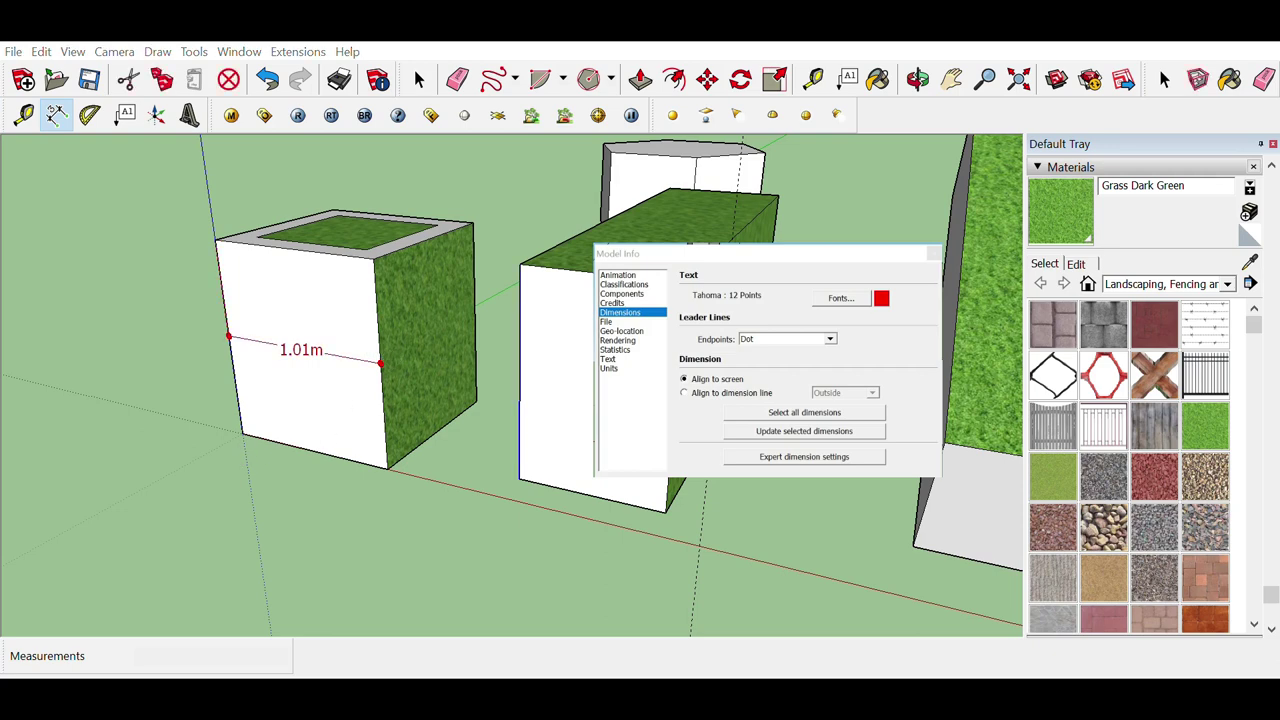
left_click(804, 412)
key("ctrl+t")
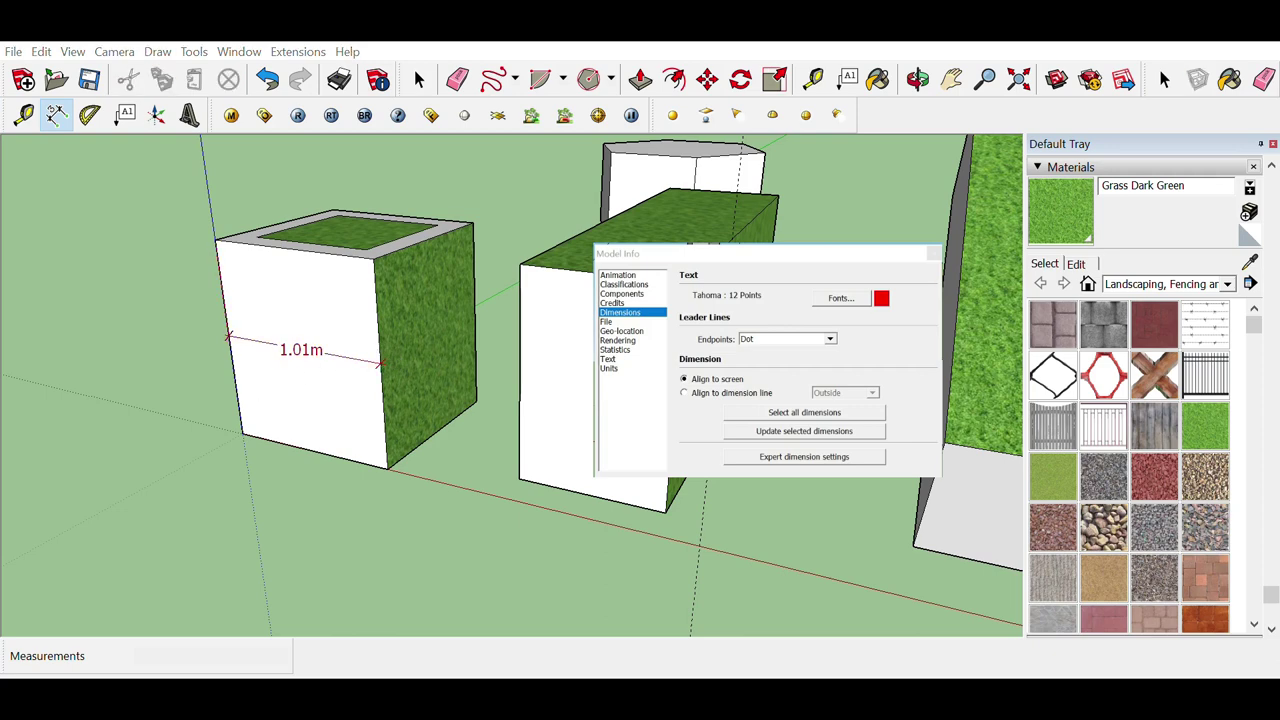
left_click(300, 349)
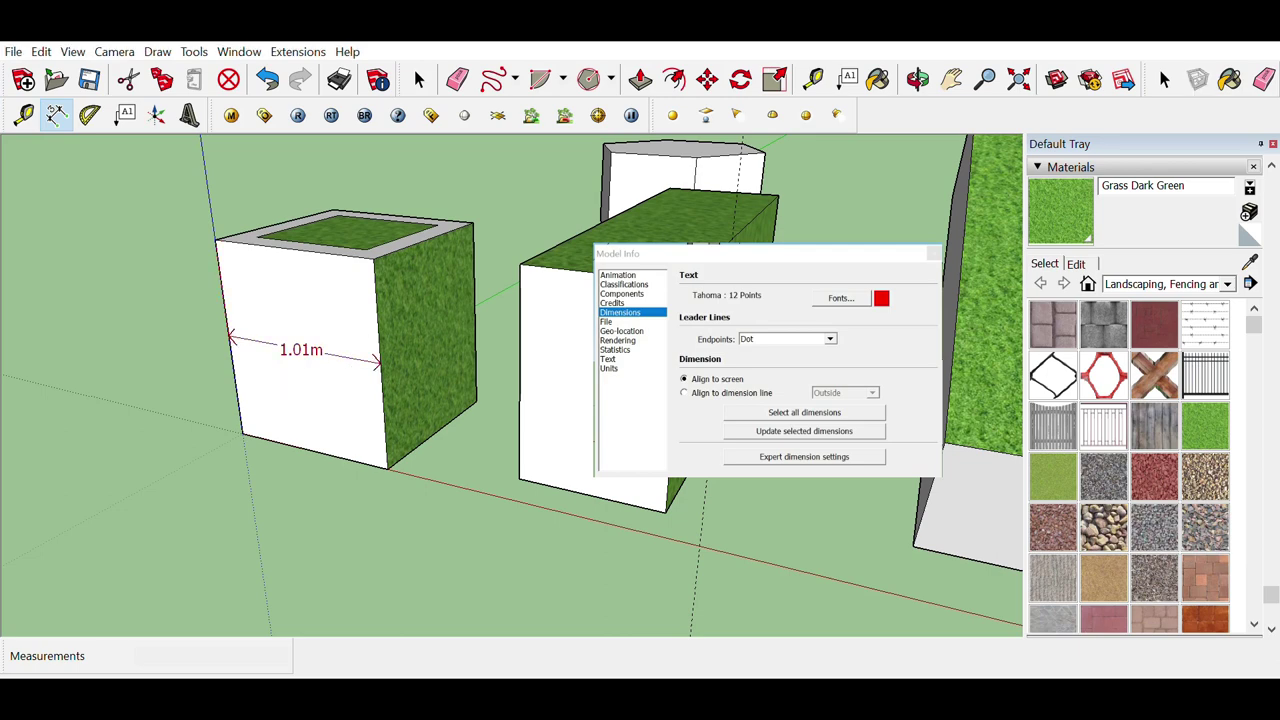
key("ctrl+t")
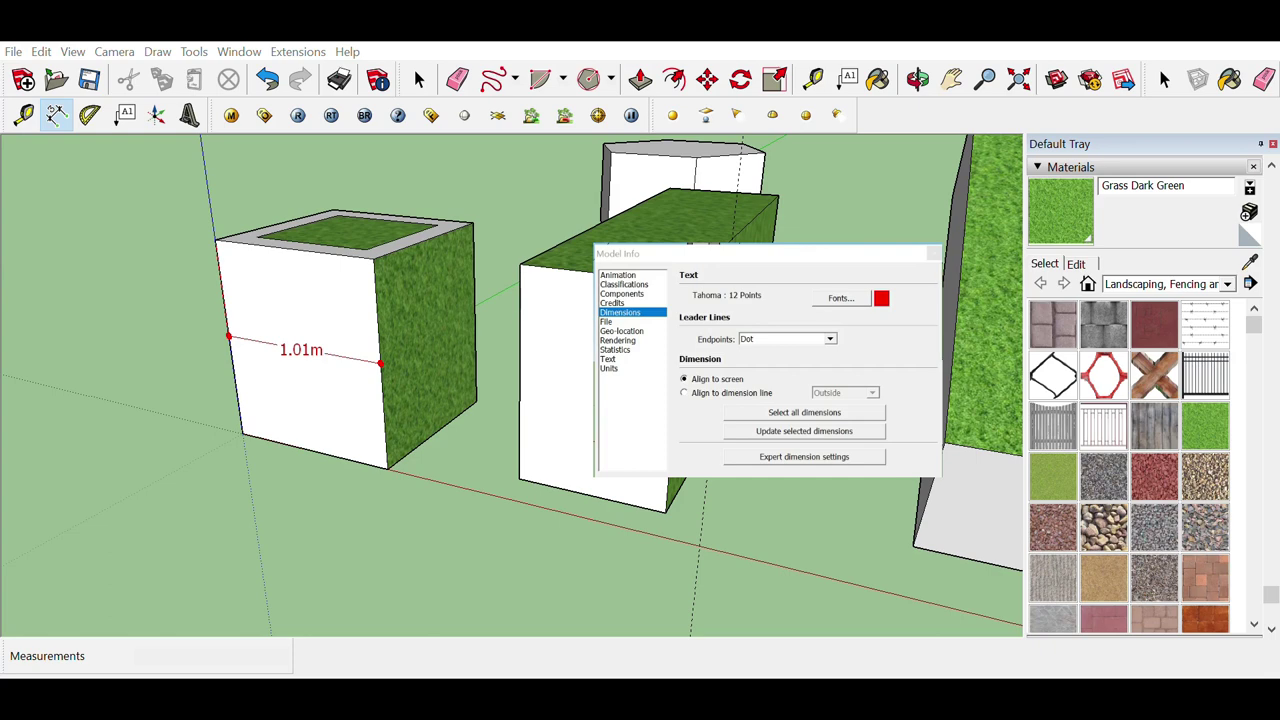
left_click(608, 368)
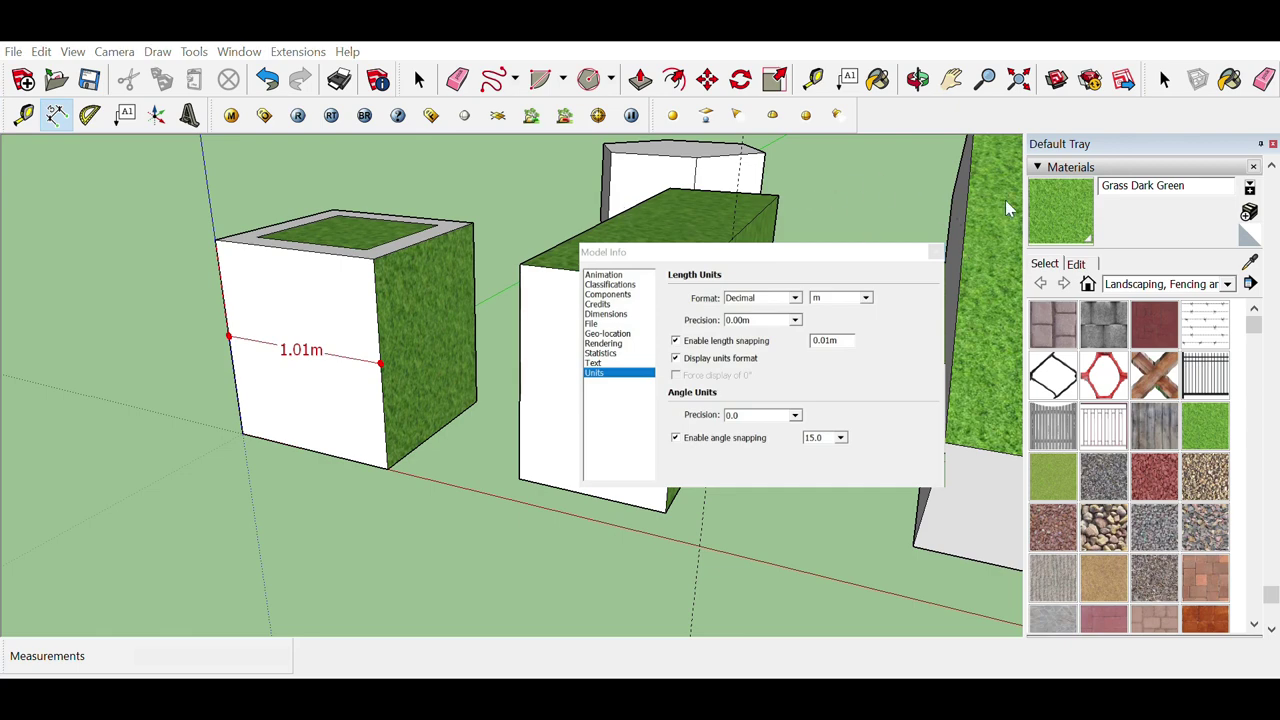
left_click(935, 251)
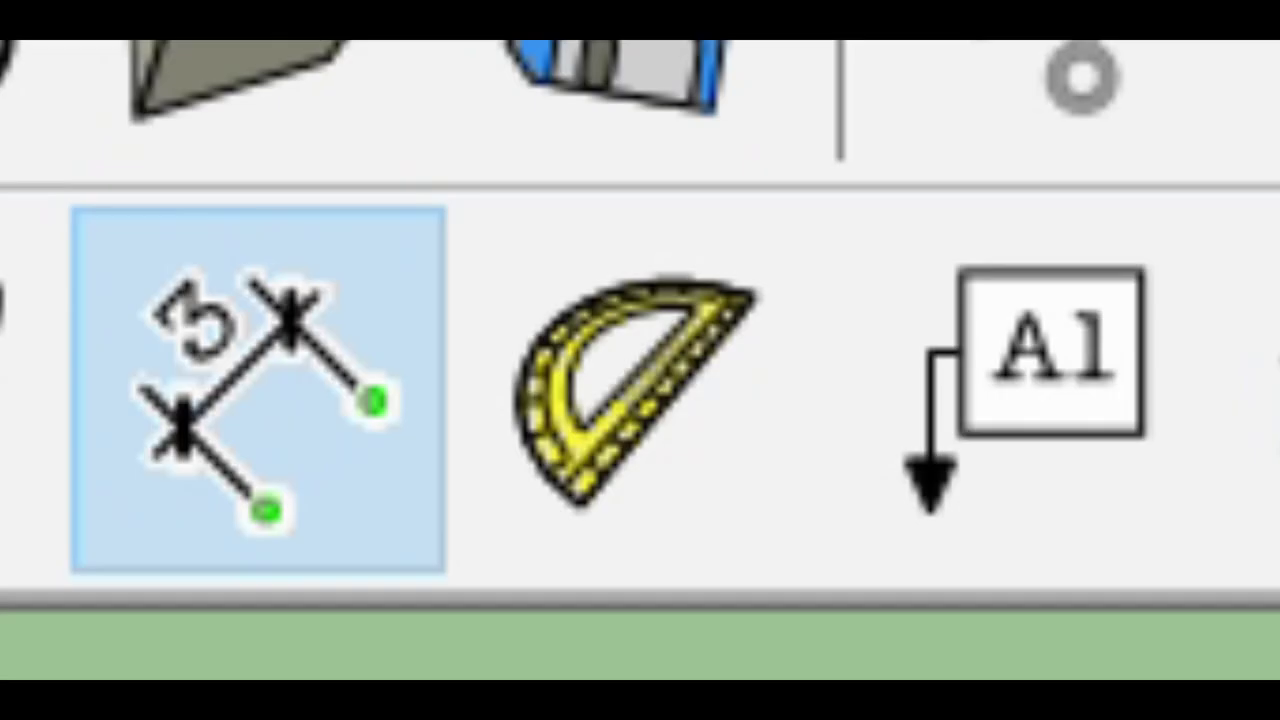
Draw a 45° protractor guide line from the left box's bottom-left corner along its bottom edge
left_click(614, 314)
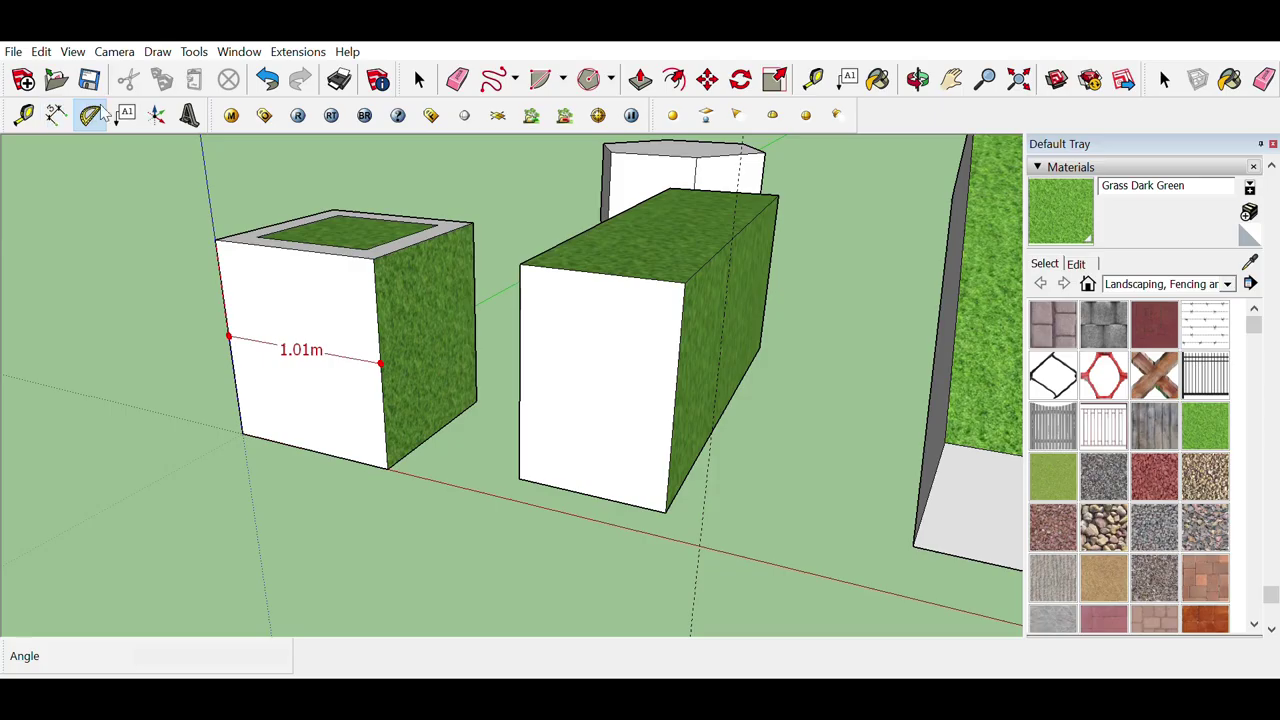
left_click(247, 411)
left_click(338, 438)
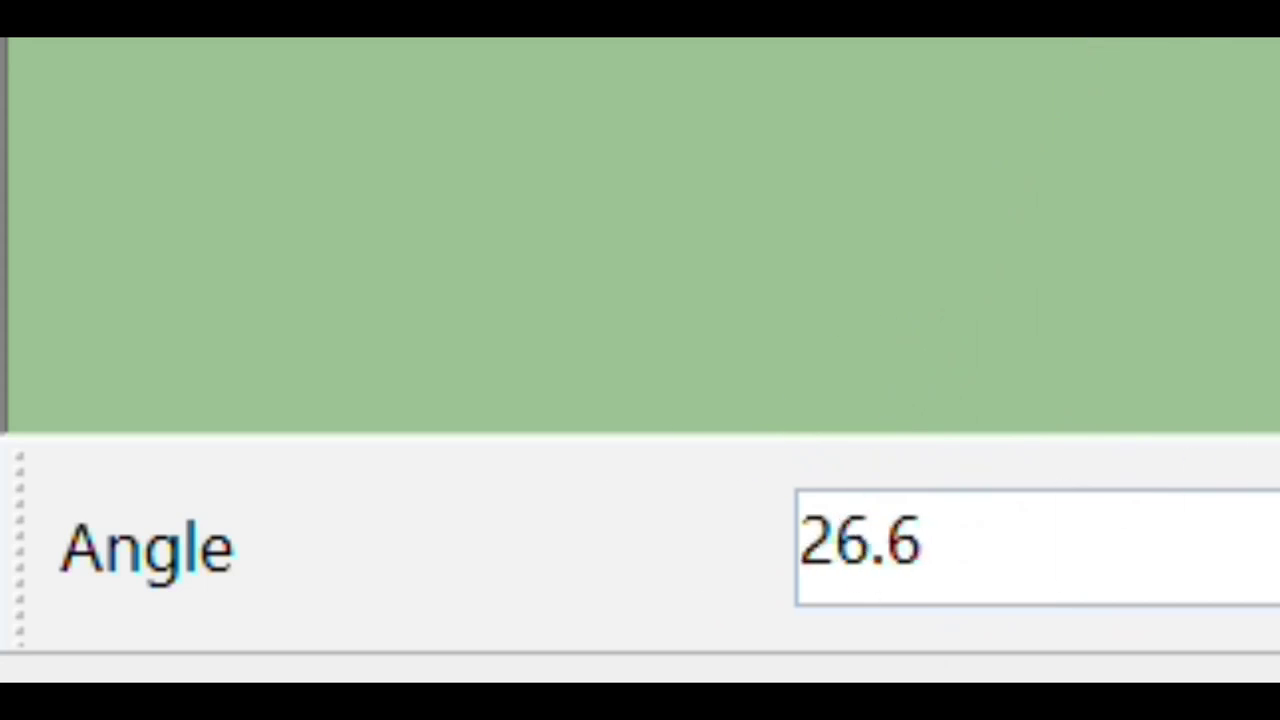
type("45")
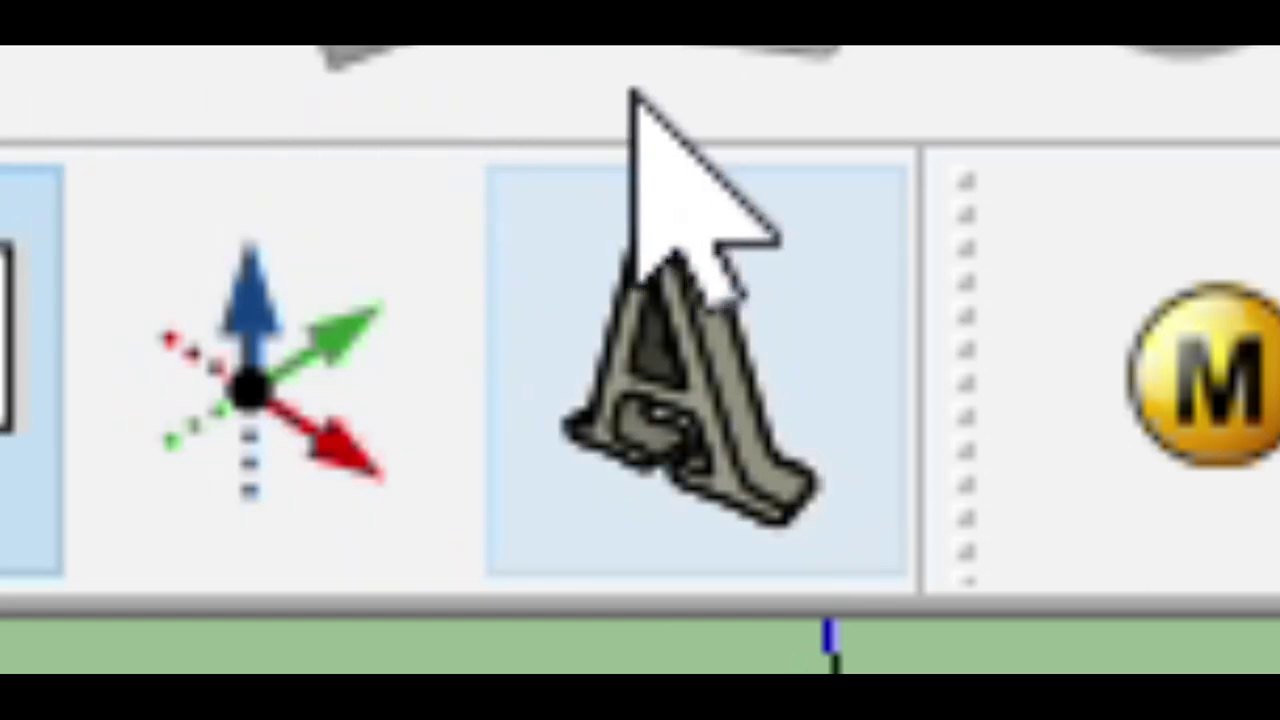
Place 3D text 'cube' in Calisto MT Bold on the box's front face
left_click(634, 93)
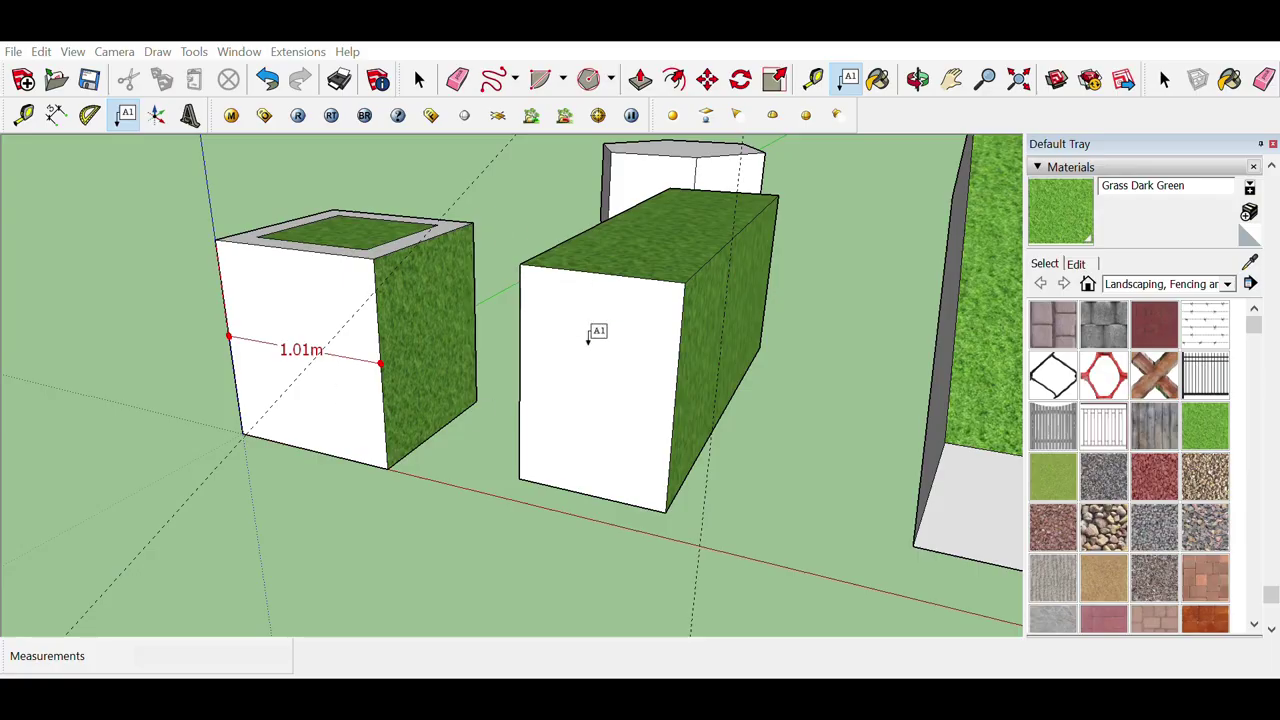
left_click(189, 114)
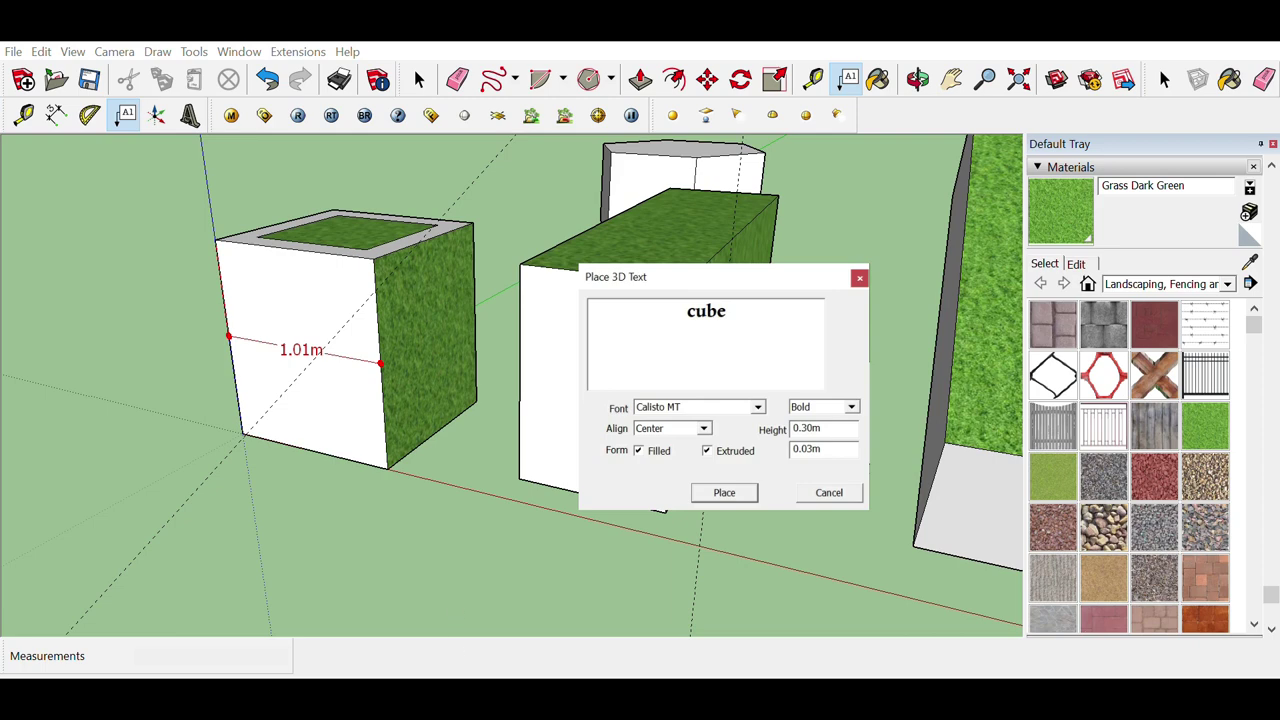
left_click(724, 492)
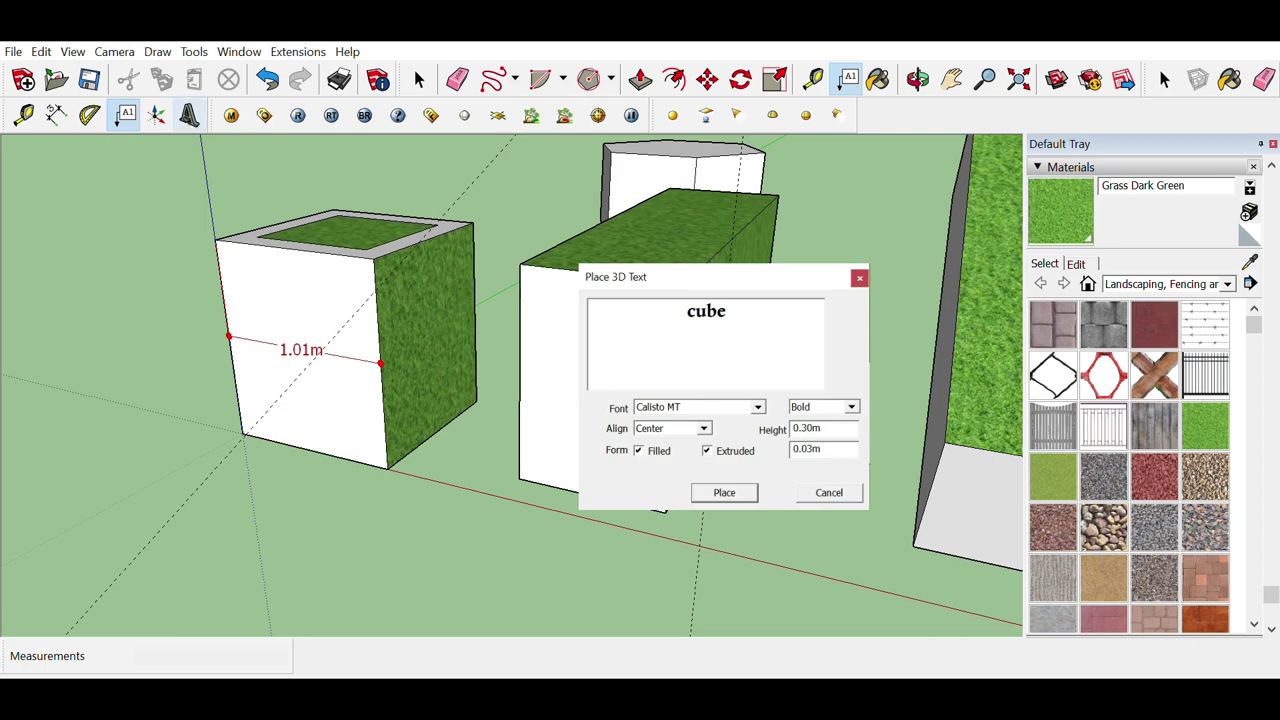
left_click(316, 314)
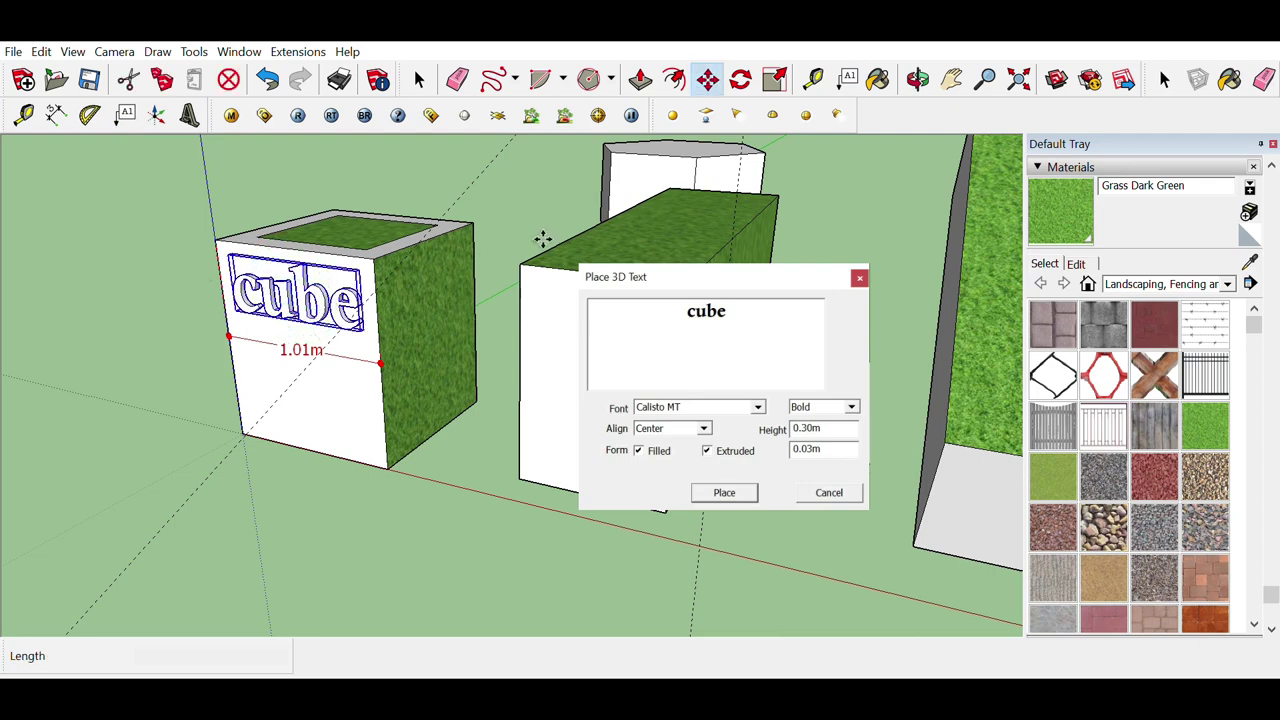
scroll(400, 285, "up", 3)
middle_click_drag(491, 250, 470, 248)
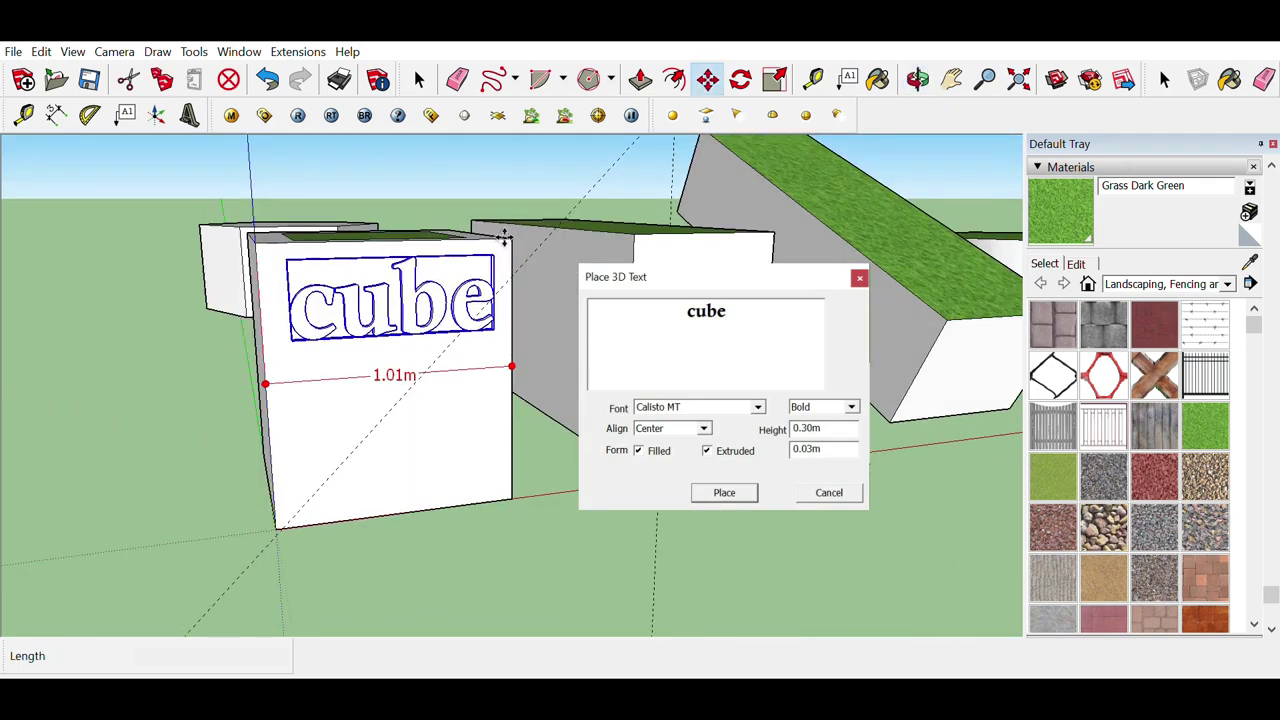
left_click(419, 79)
middle_click_drag(200, 350, 177, 446)
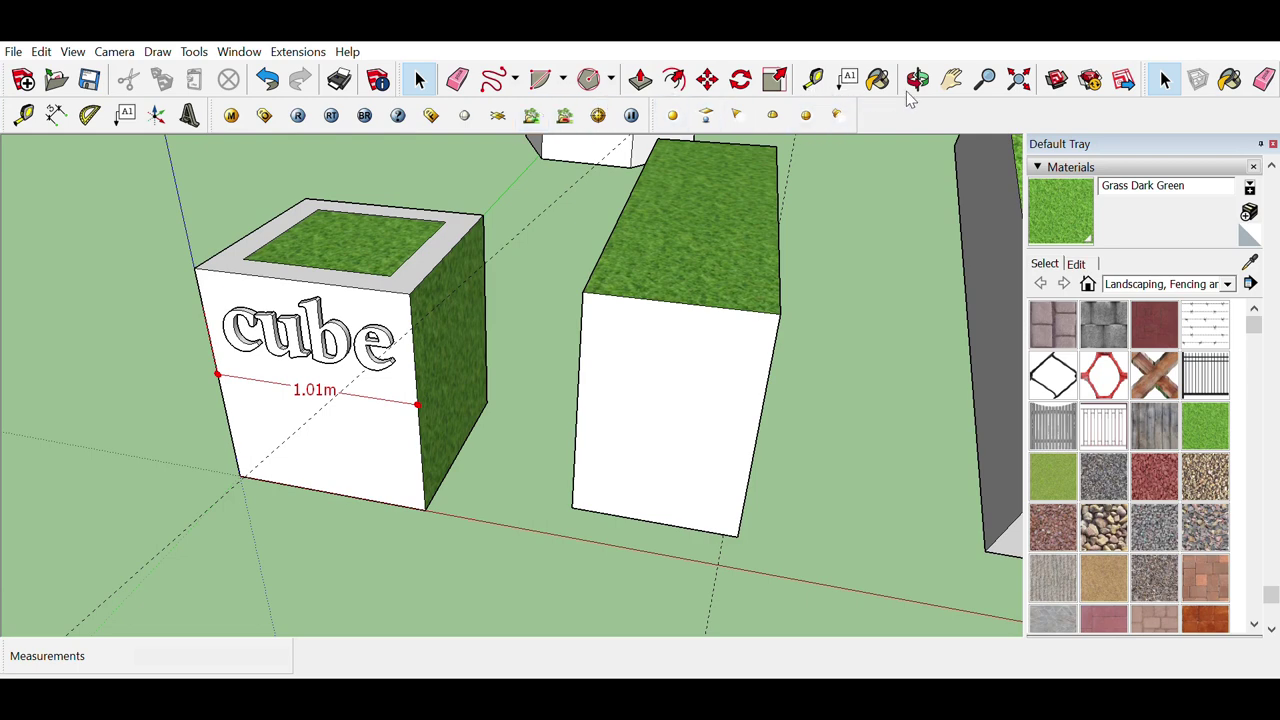
left_click(951, 79)
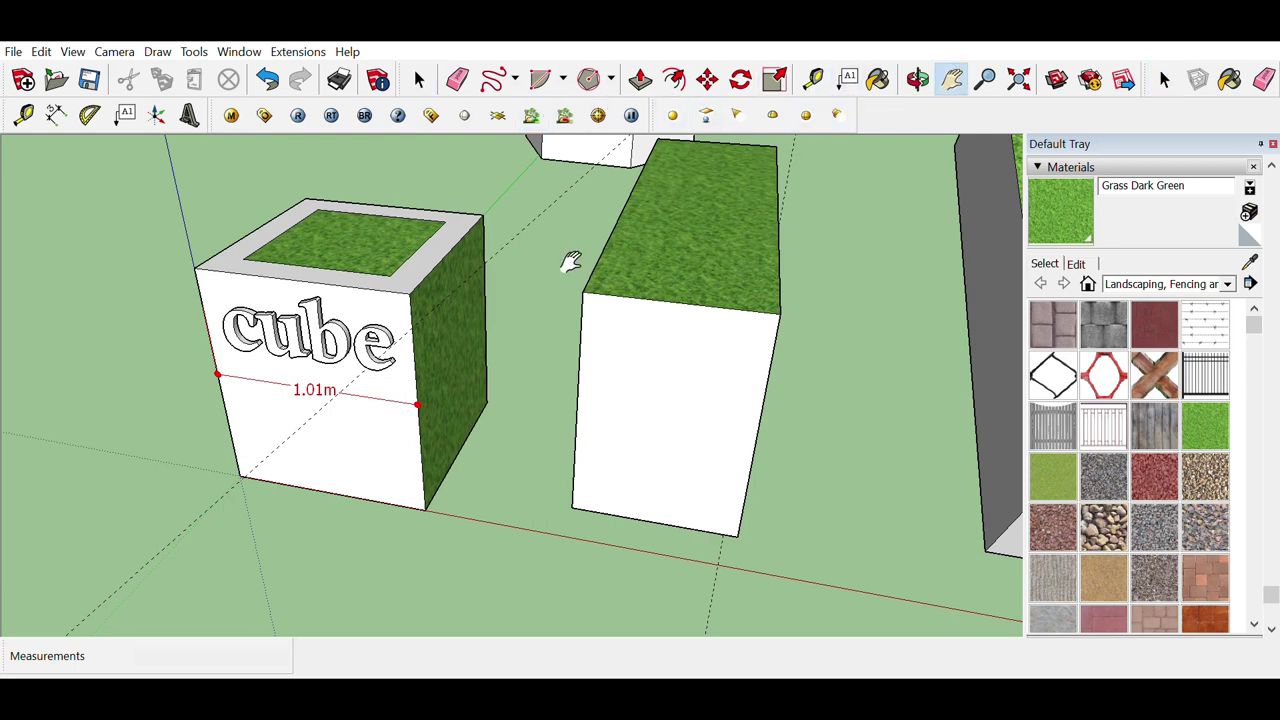
left_click_drag(571, 263, 551, 468)
key("F3")
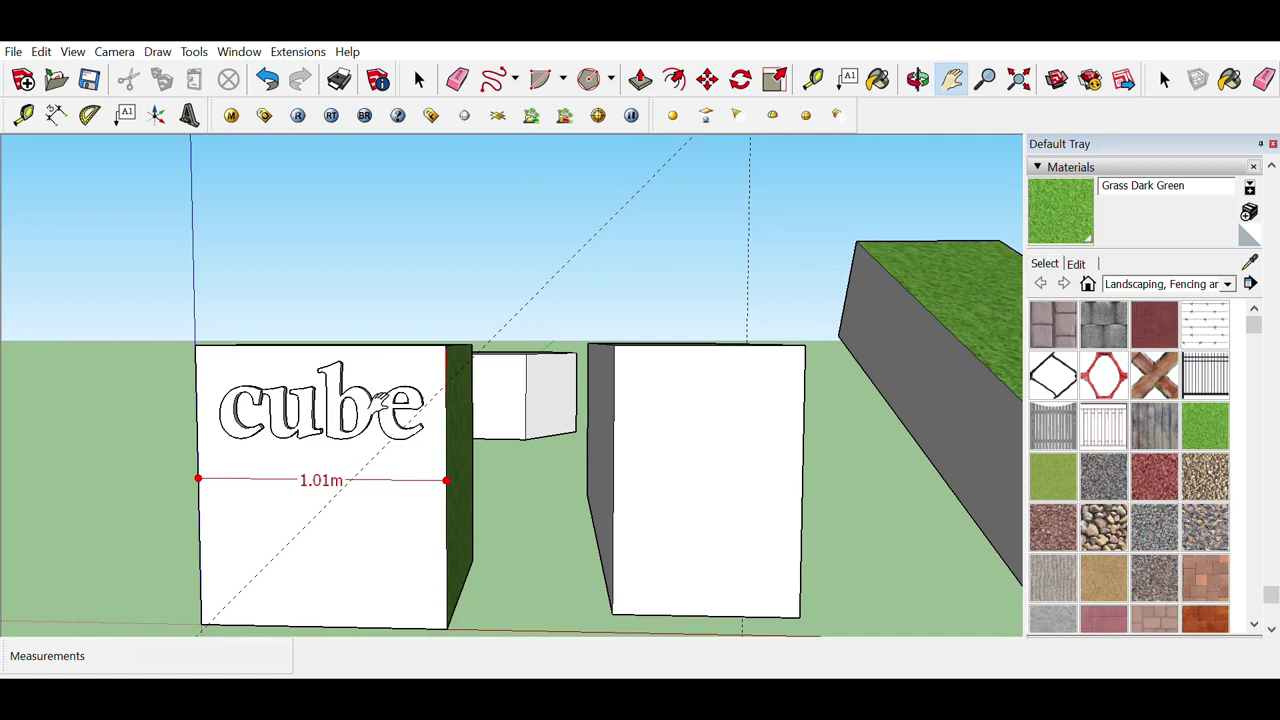
middle_click_drag(387, 381, 419, 320)
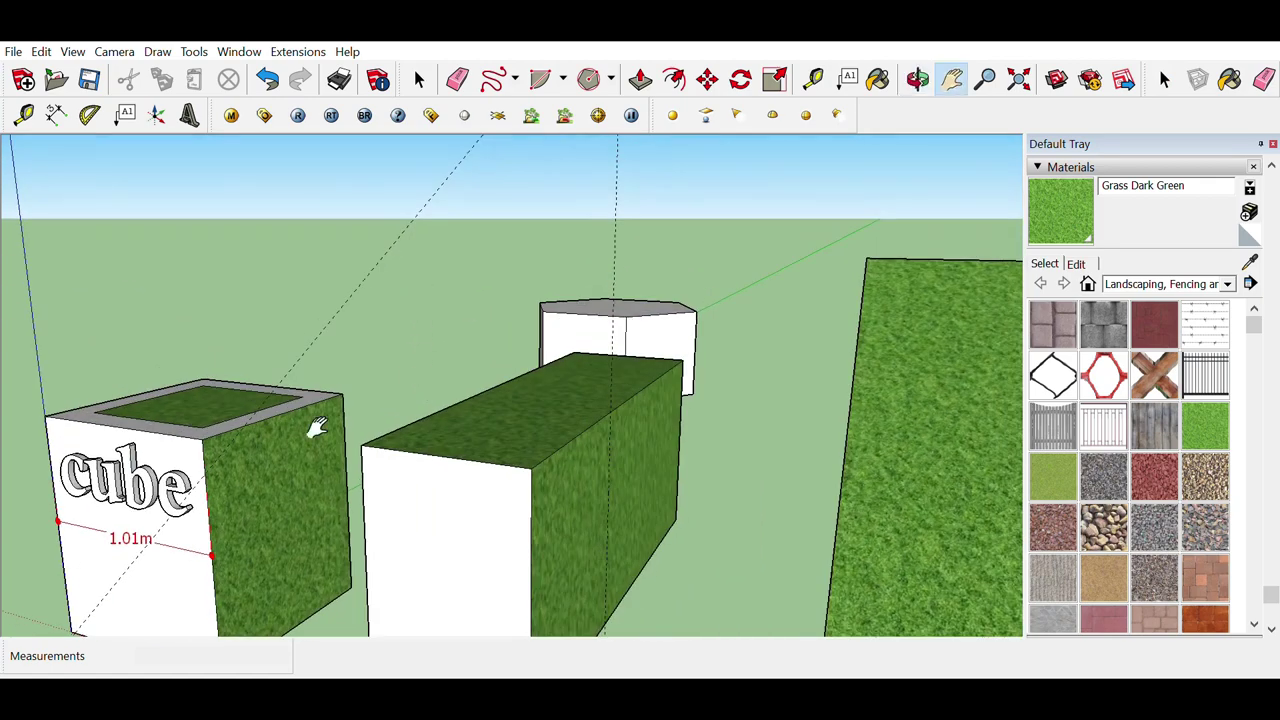
left_click_drag(338, 303, 332, 306)
left_click_drag(118, 217, 189, 257)
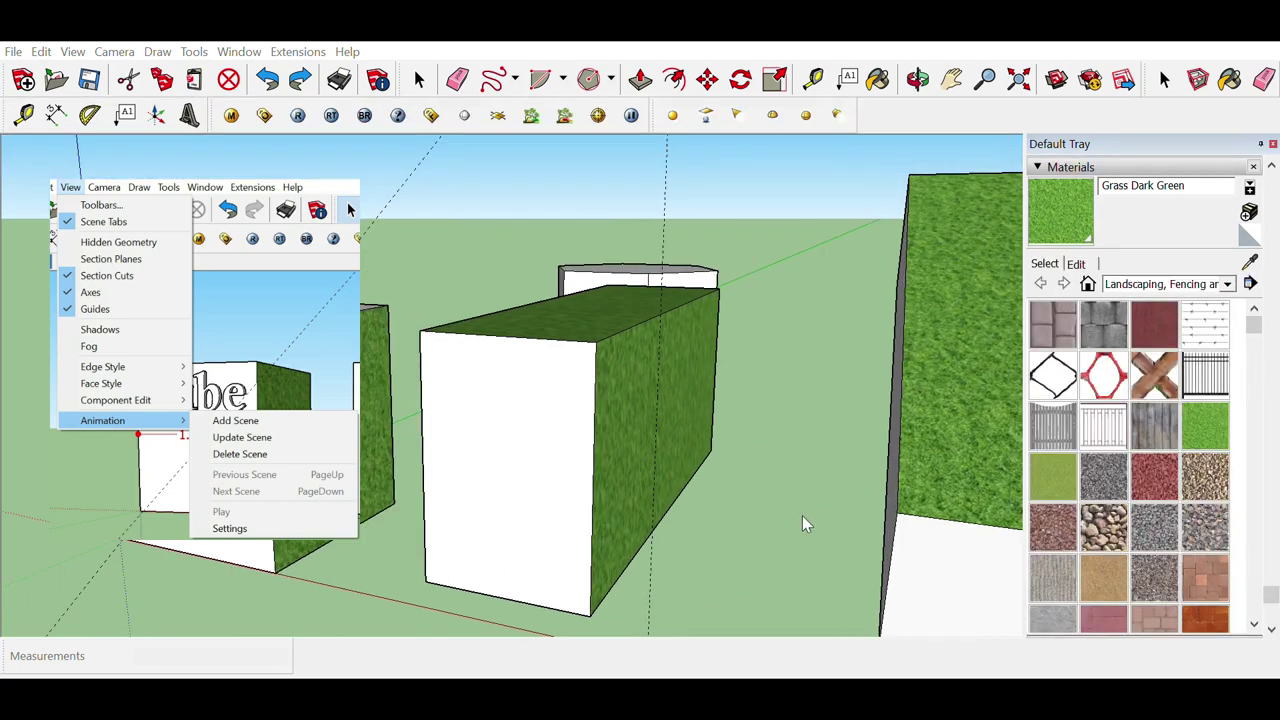
Save the current view as Scene 1, navigate away, then return to Scene 1
left_click(72, 51)
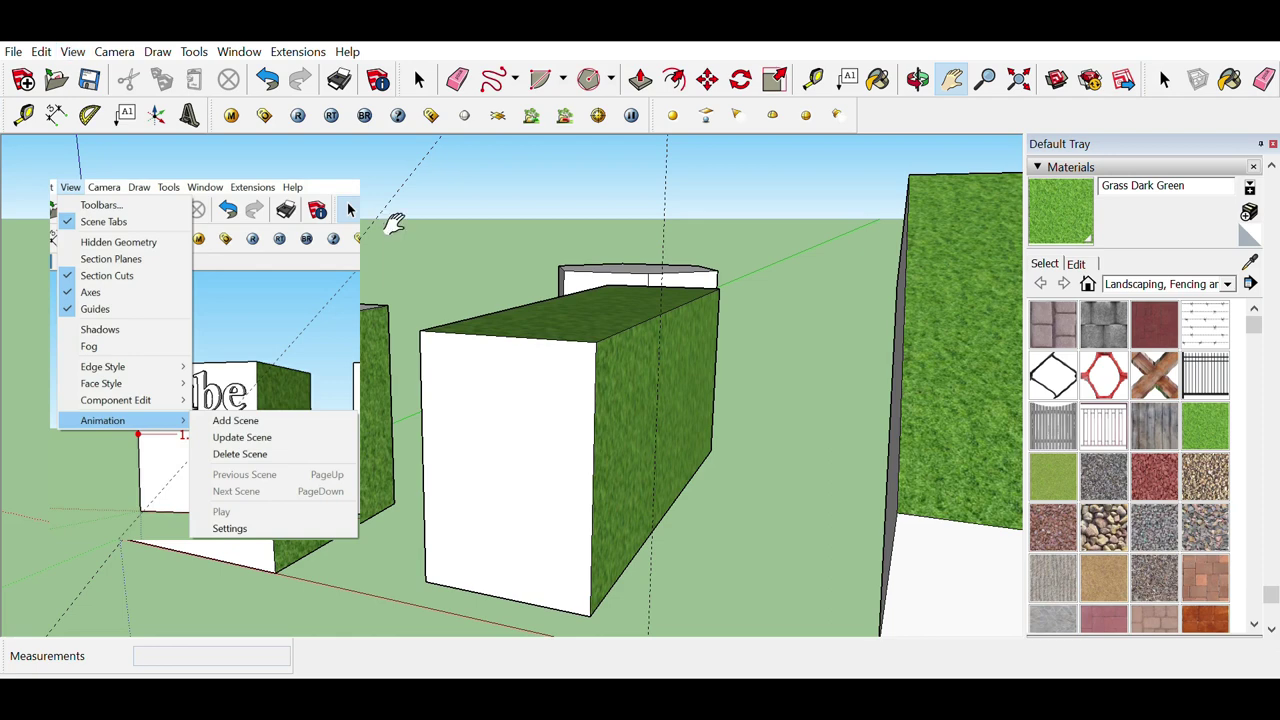
left_click_drag(596, 403, 666, 374)
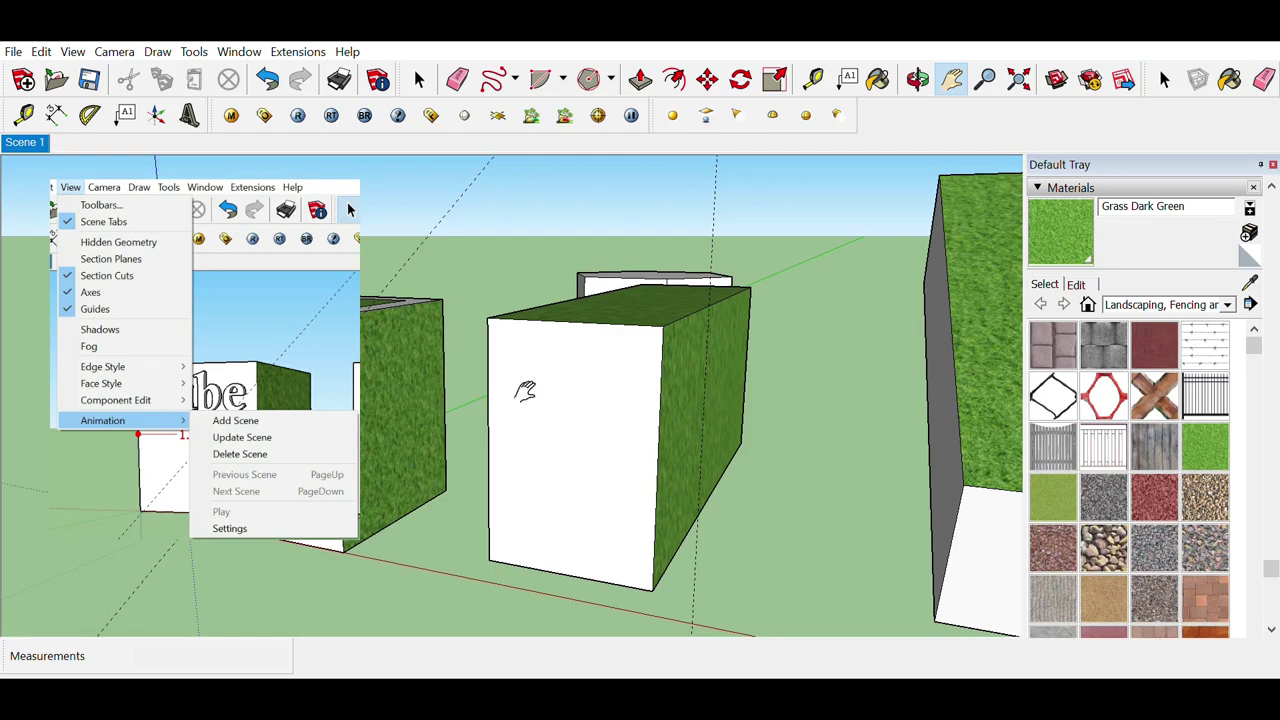
left_click_drag(523, 390, 415, 432)
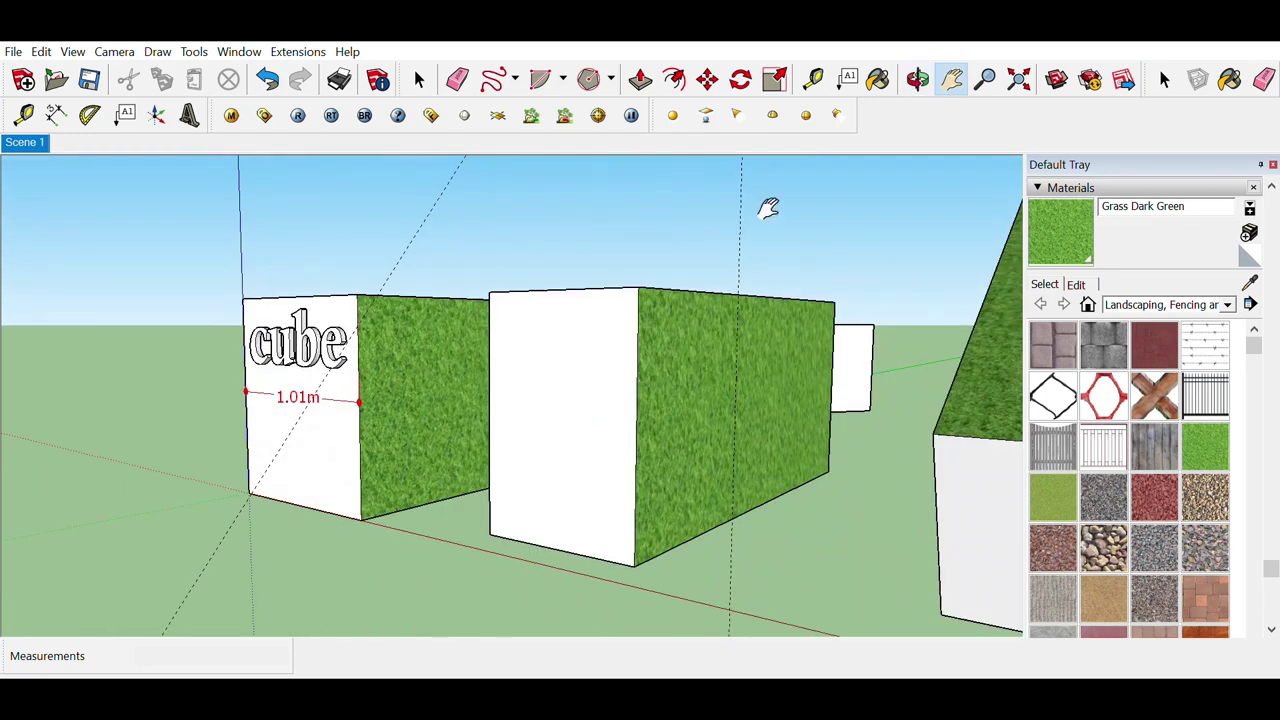
key("z")
left_click_drag(760, 266, 548, 675)
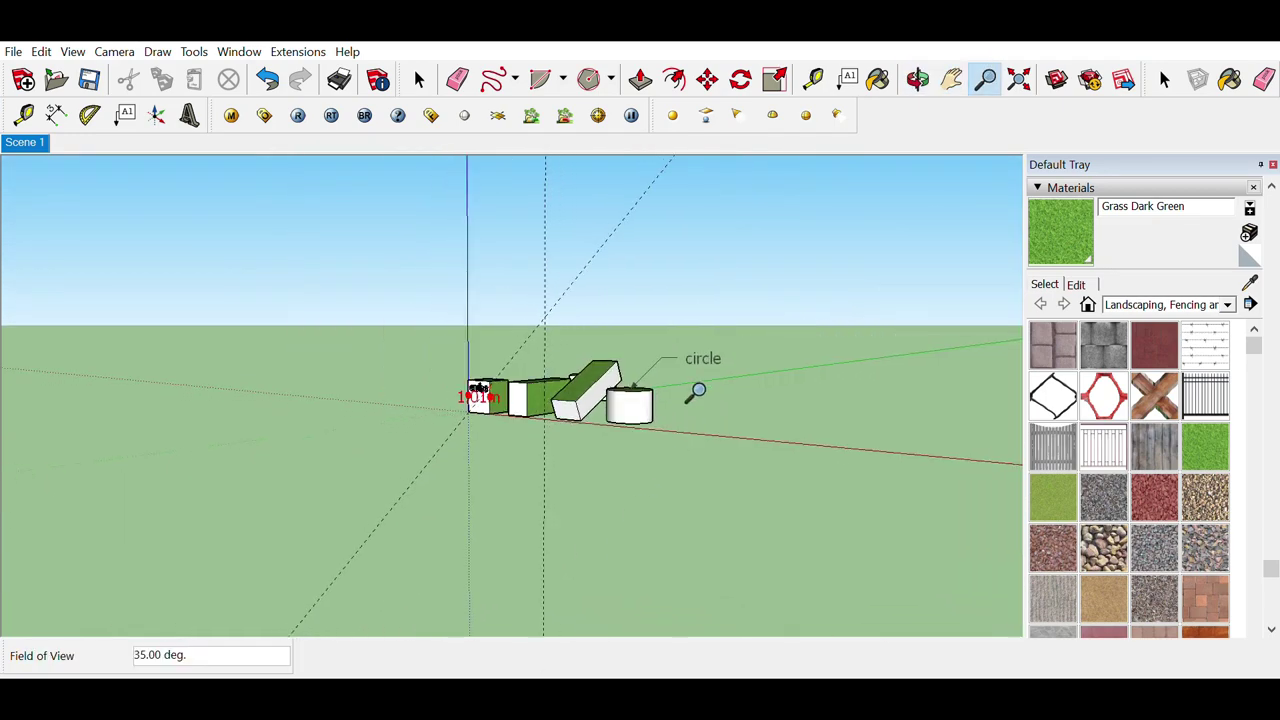
middle_click_drag(694, 391, 14, 583)
middle_click_drag(294, 453, 803, 269)
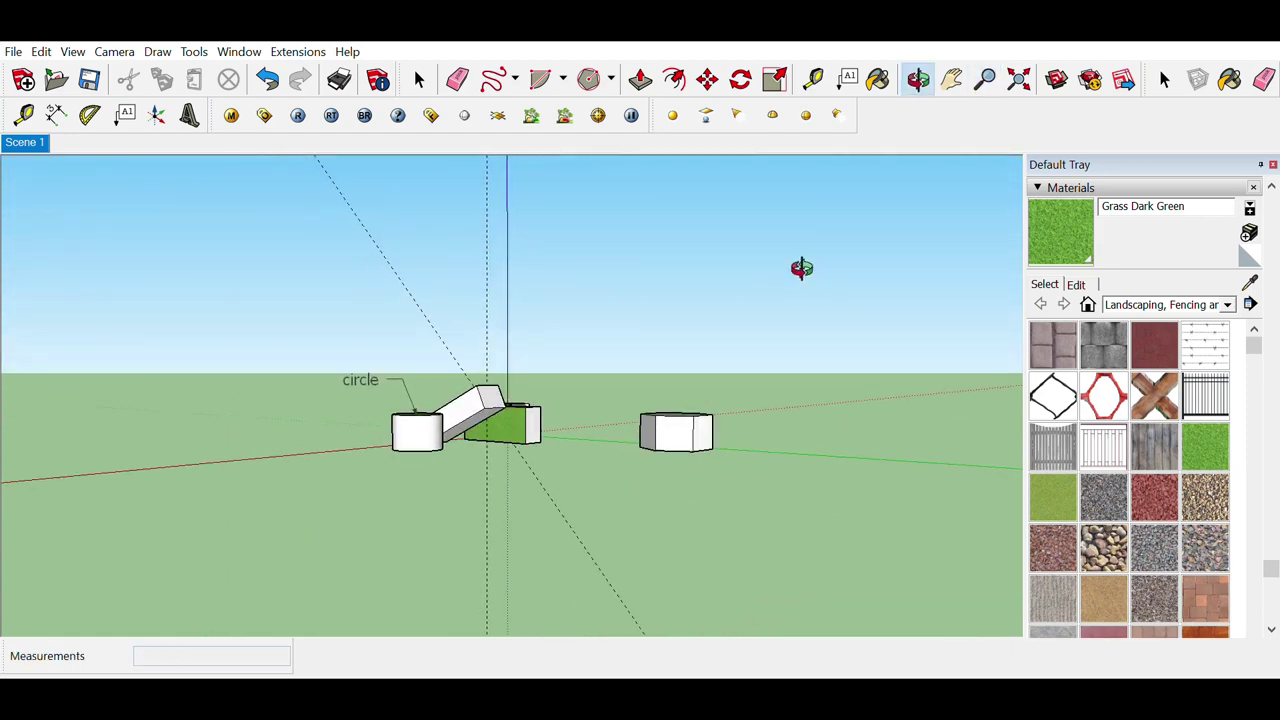
left_click(40, 140)
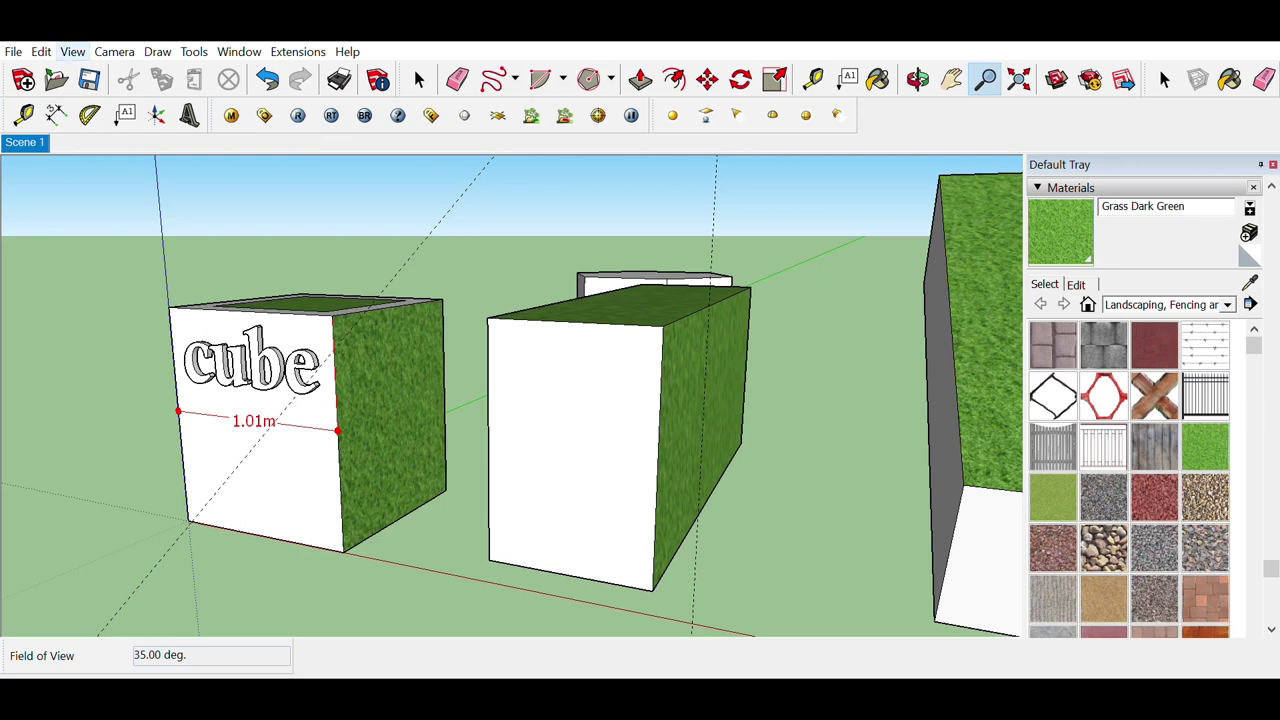
Switch the camera to the standard Top view
left_click(114, 51)
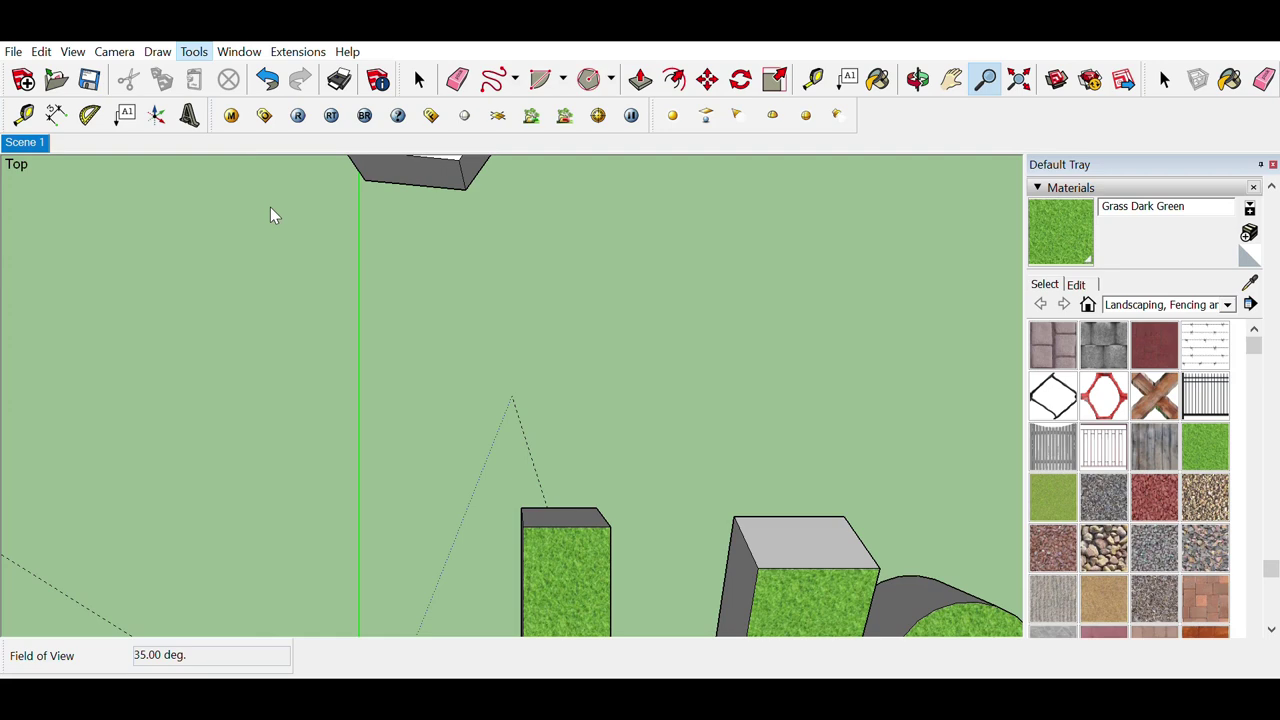
Draw a six-sided 0.17m hexagon centred on the narrow grass box's top
left_click(951, 79)
left_click_drag(671, 328, 606, 229)
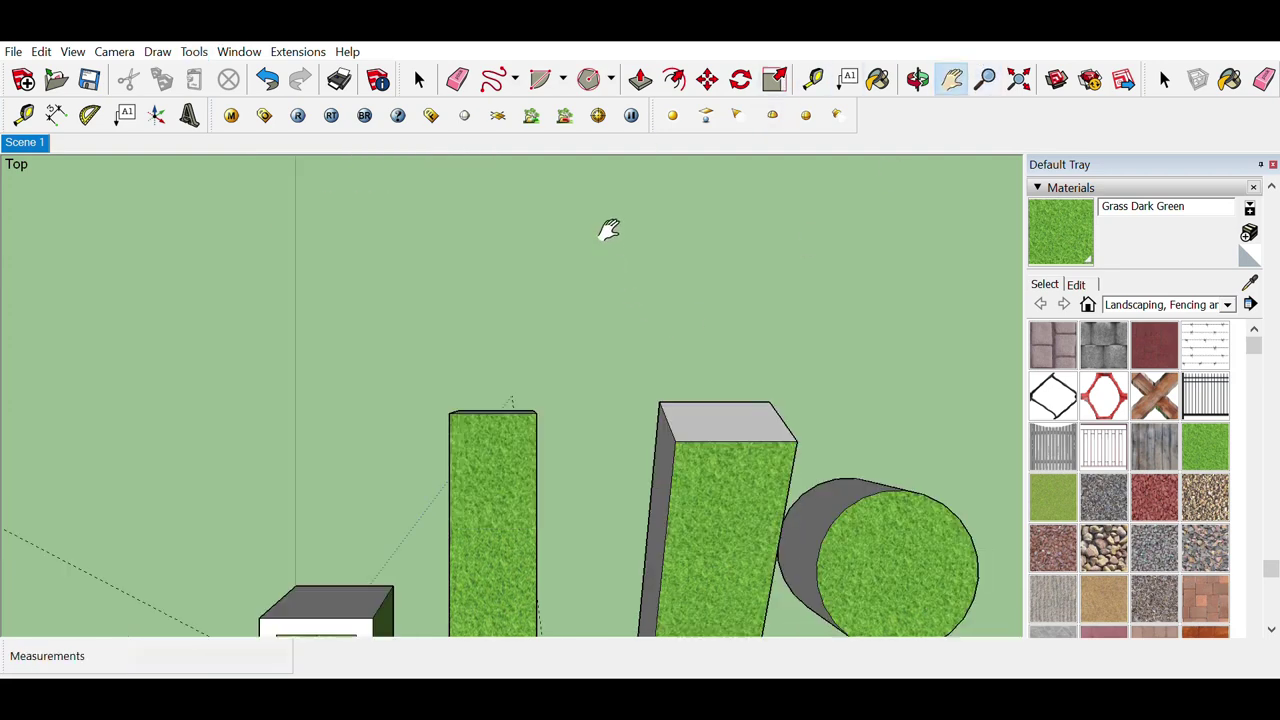
middle_click_drag(391, 314, 414, 480)
left_click_drag(414, 480, 400, 390)
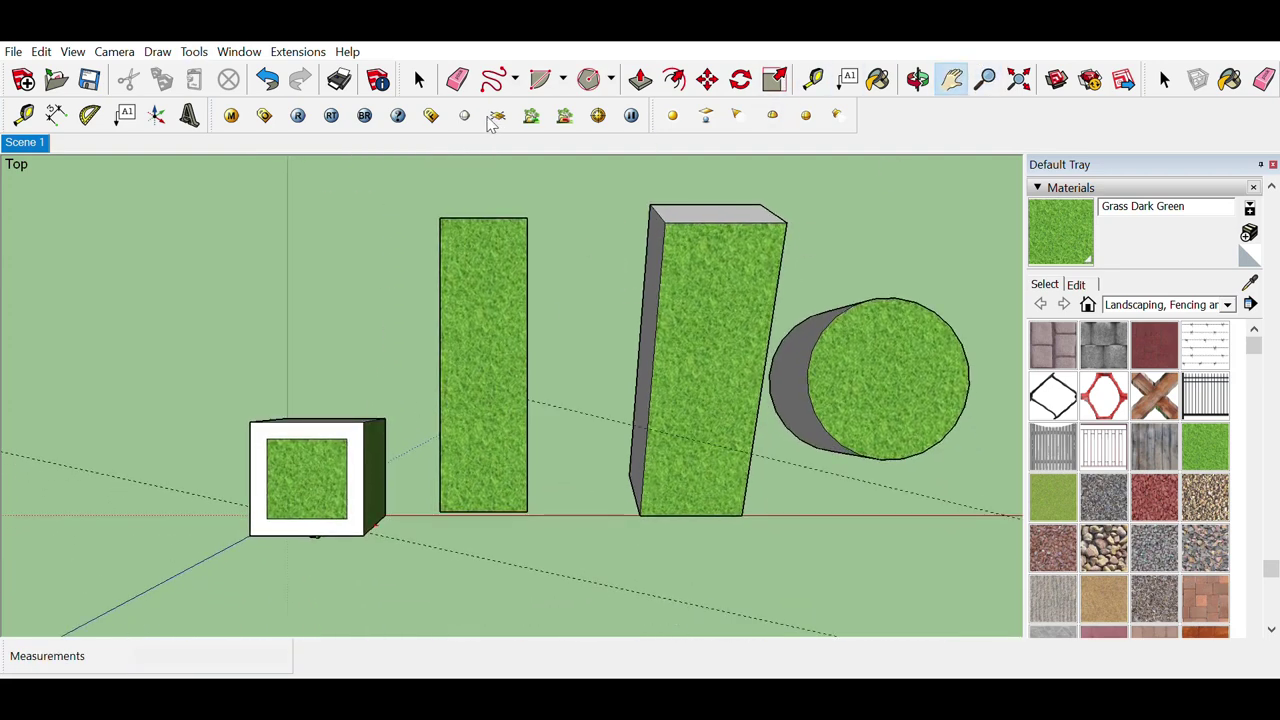
left_click_drag(618, 256, 626, 289)
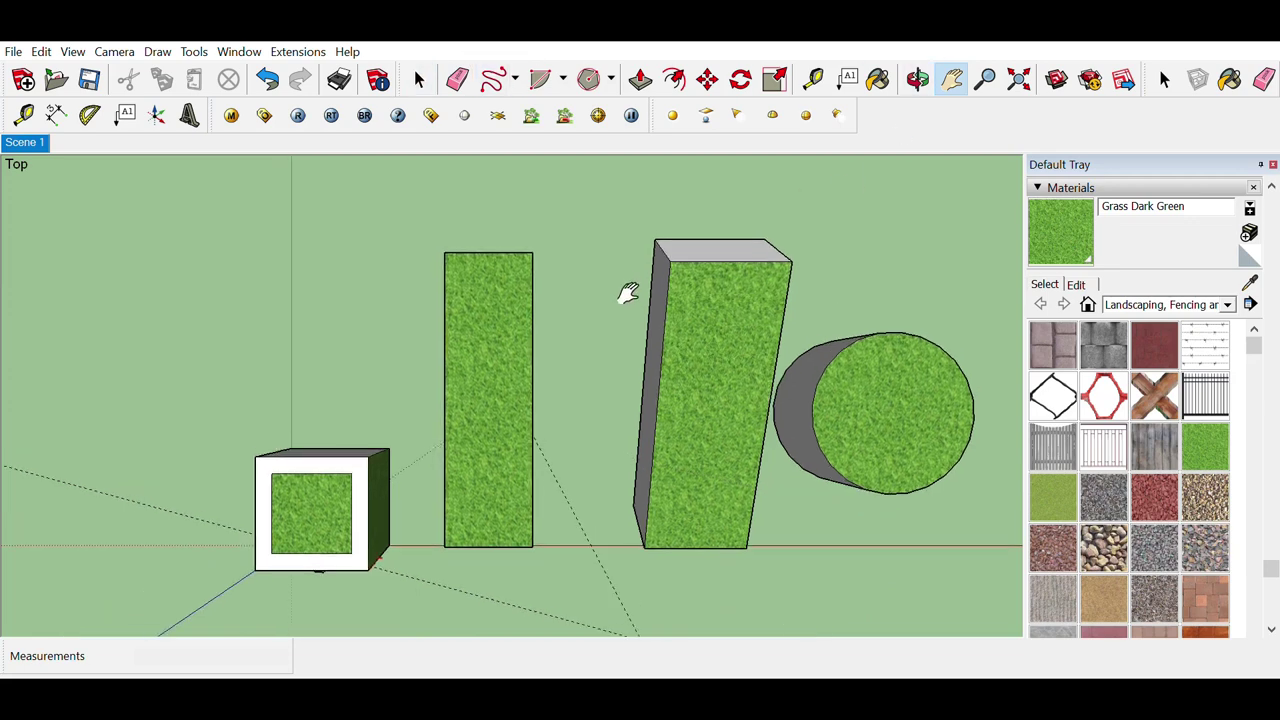
left_click(589, 79)
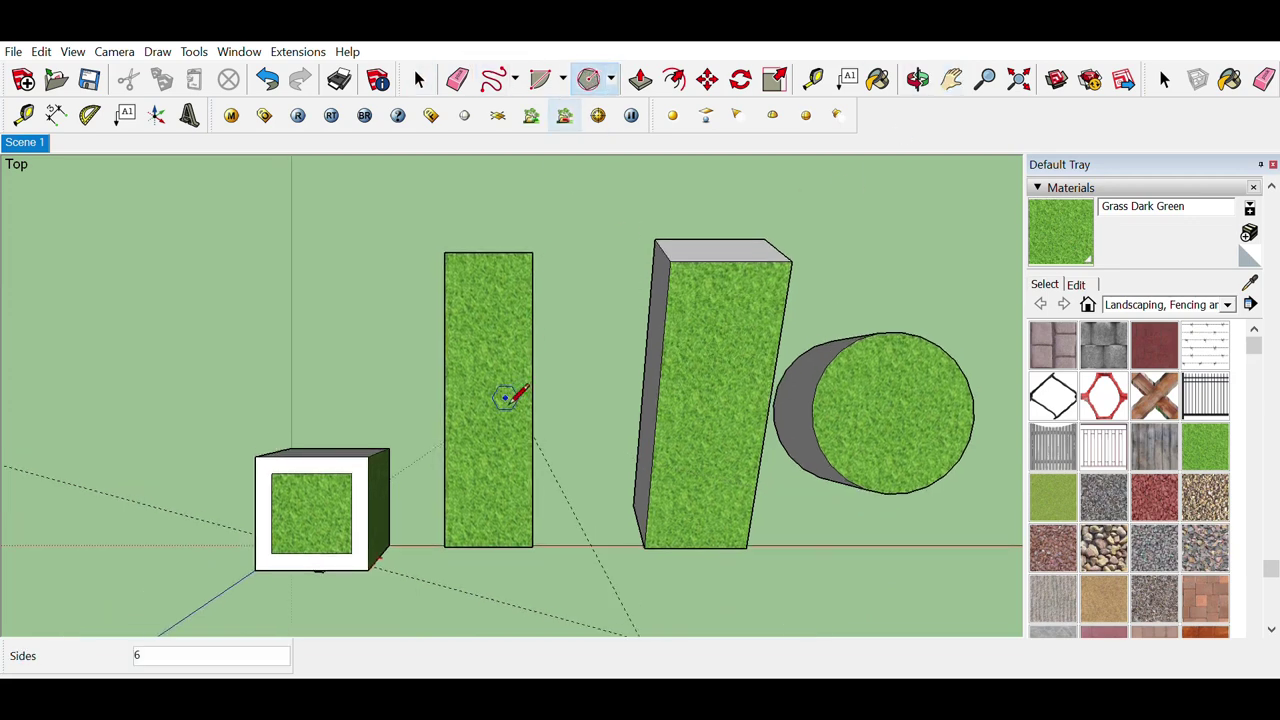
left_click(484, 392)
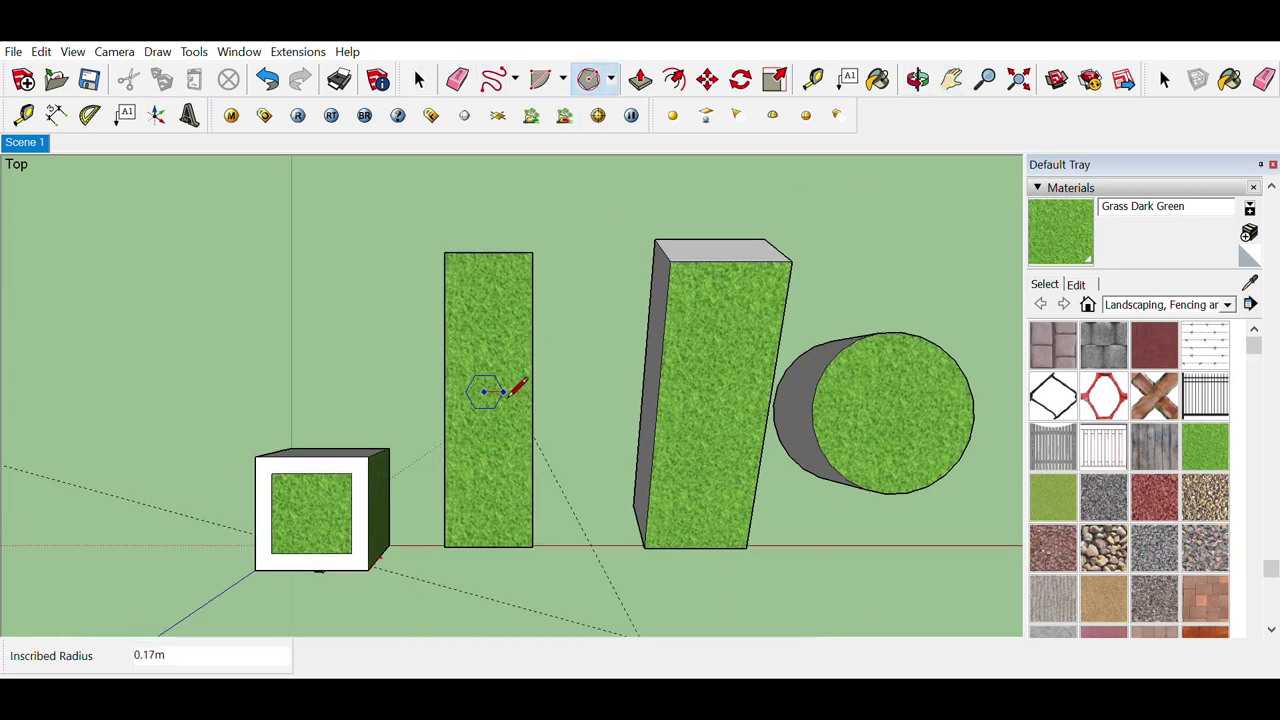
left_click(512, 393)
Draw a vertical line rising straight up from the hexagon's centre
middle_click_drag(514, 391, 477, 160)
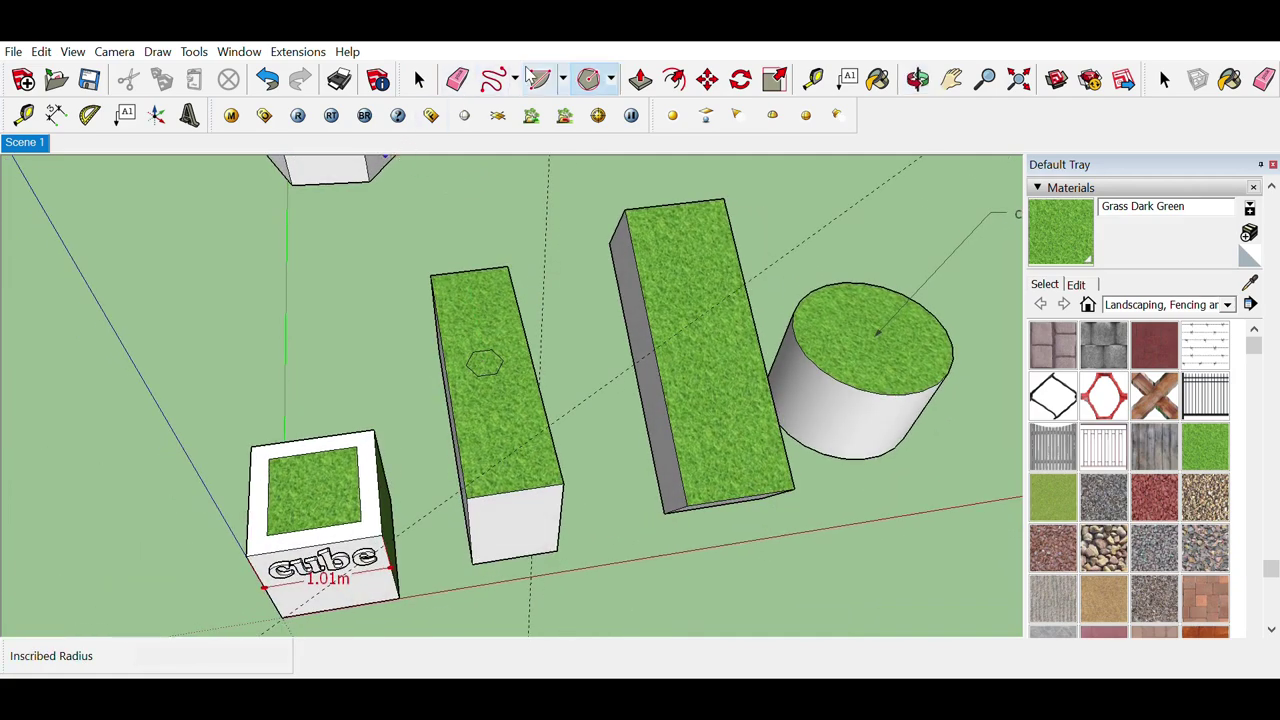
key("l")
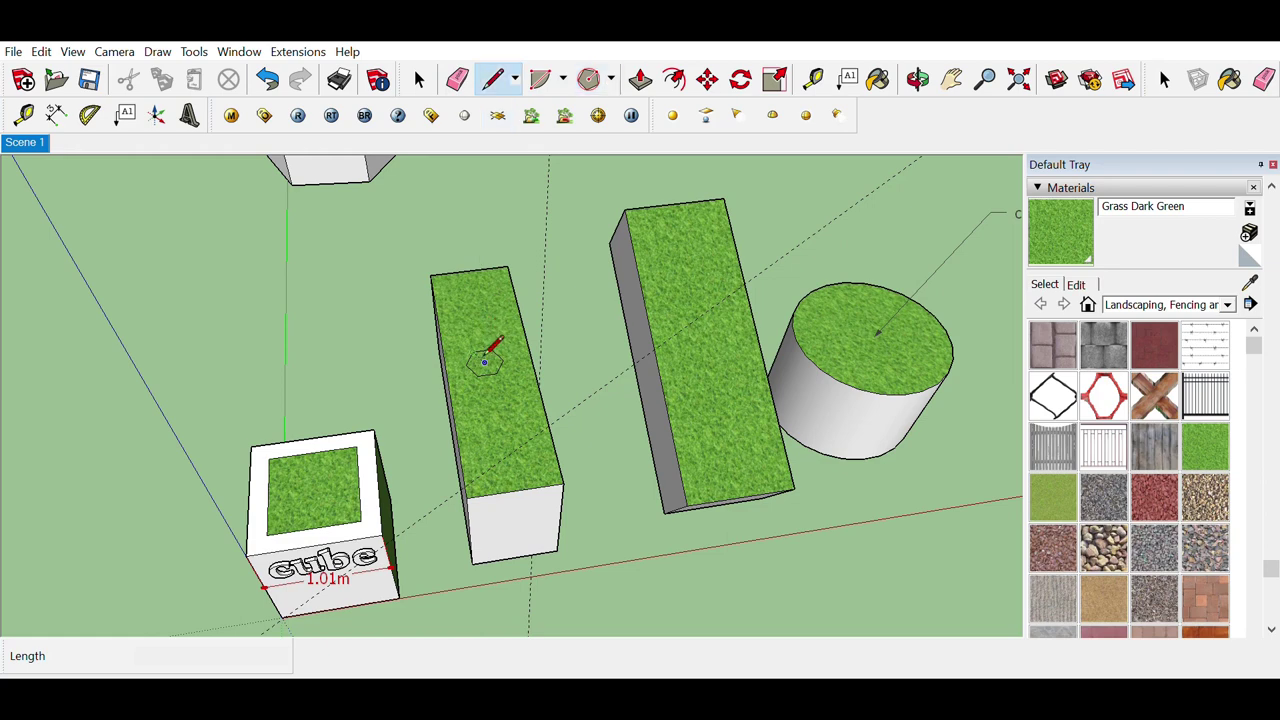
left_click(485, 362)
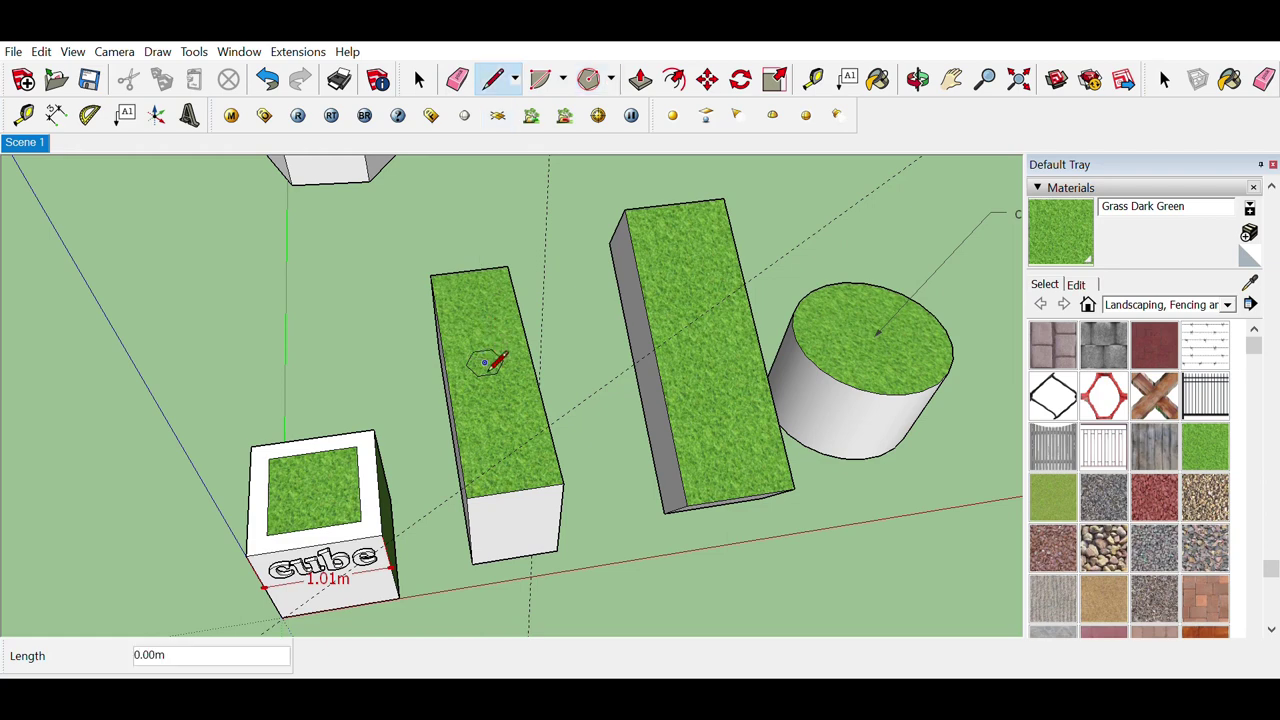
left_click(492, 184)
Sweep the hexagon up the vertical line with Follow Me into a hexagonal column
key("space")
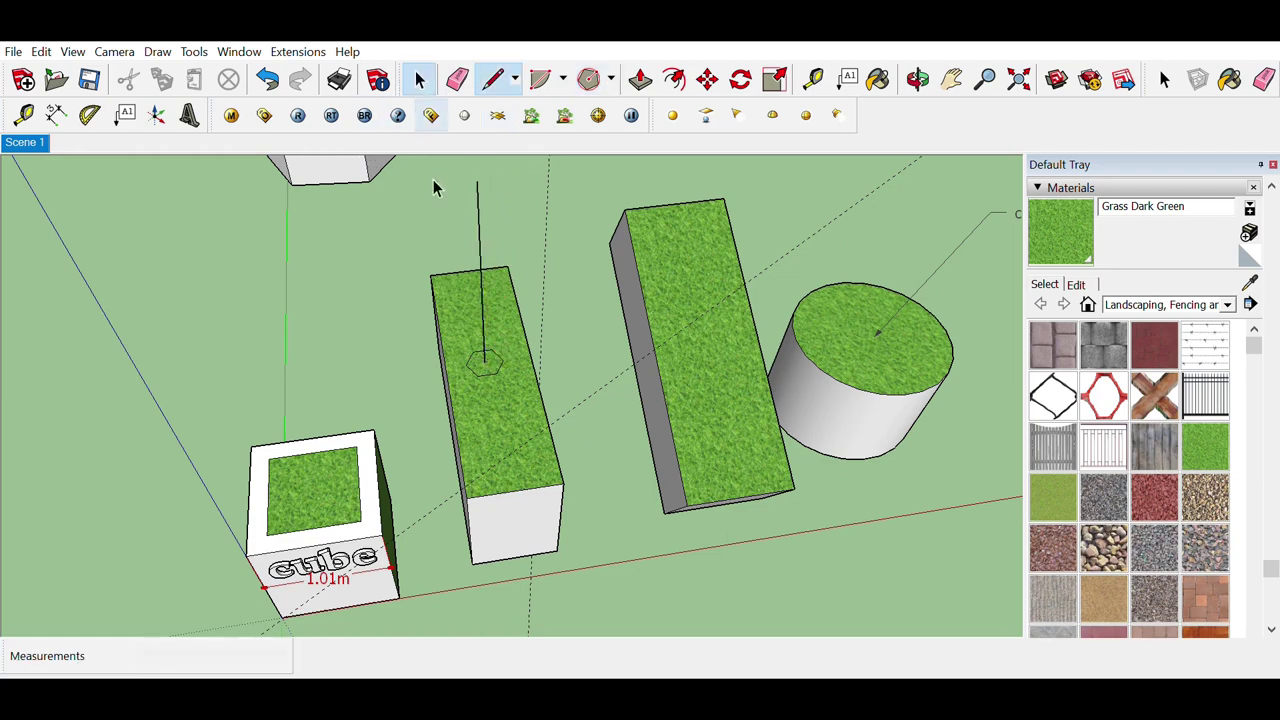
mouse_move(491, 323)
middle_mouse_down()
mouse_move(434, 362)
mouse_move(506, 330)
middle_mouse_up()
middle_click_drag(694, 260, 760, 228)
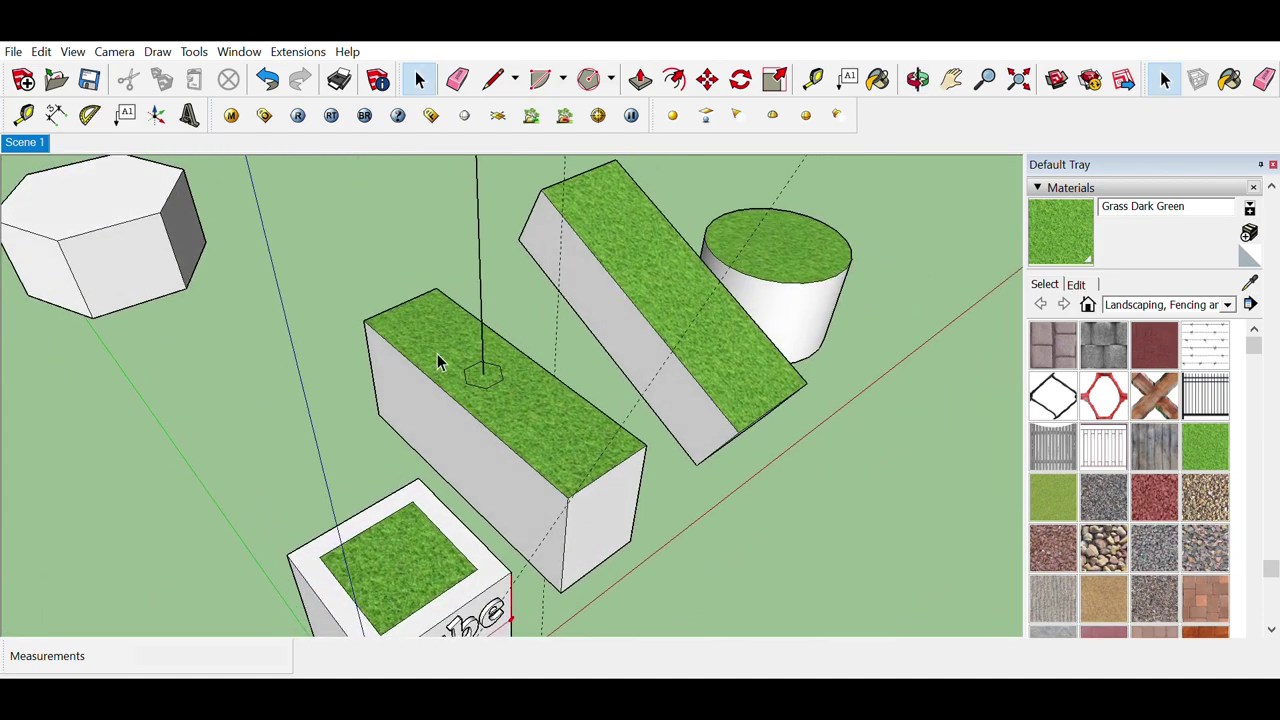
middle_click_drag(437, 362, 517, 334)
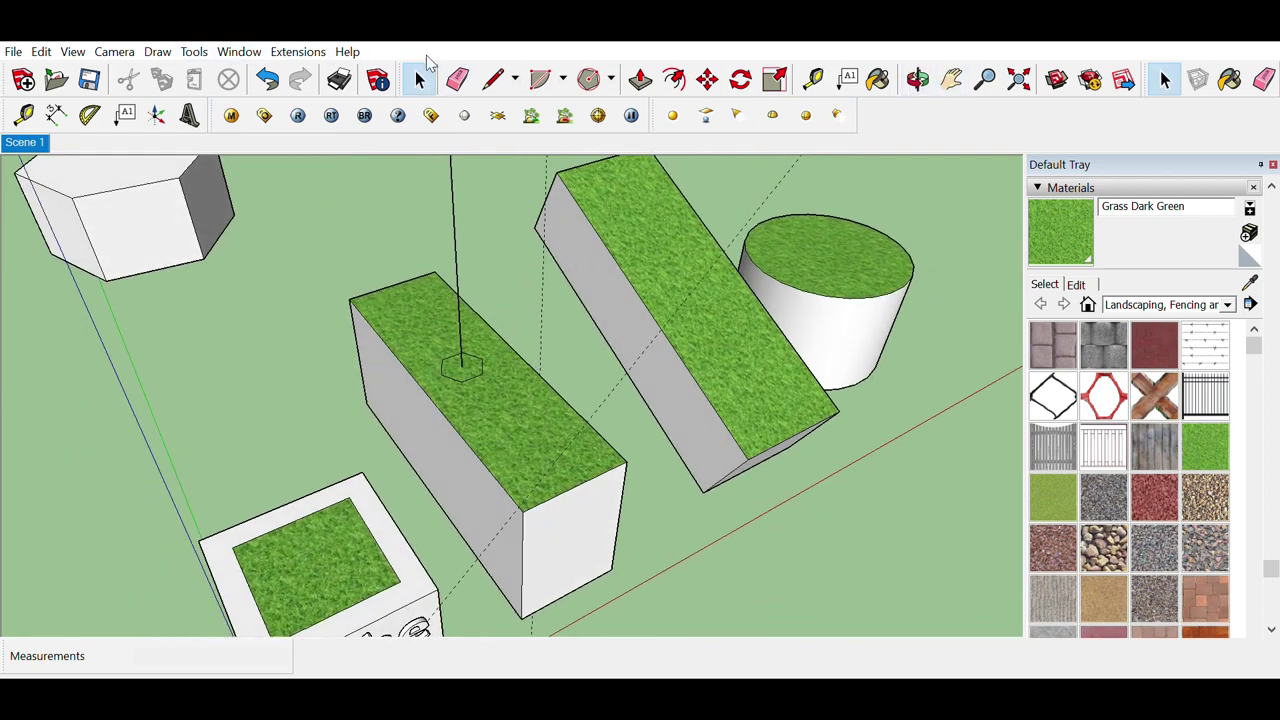
left_click(461, 370)
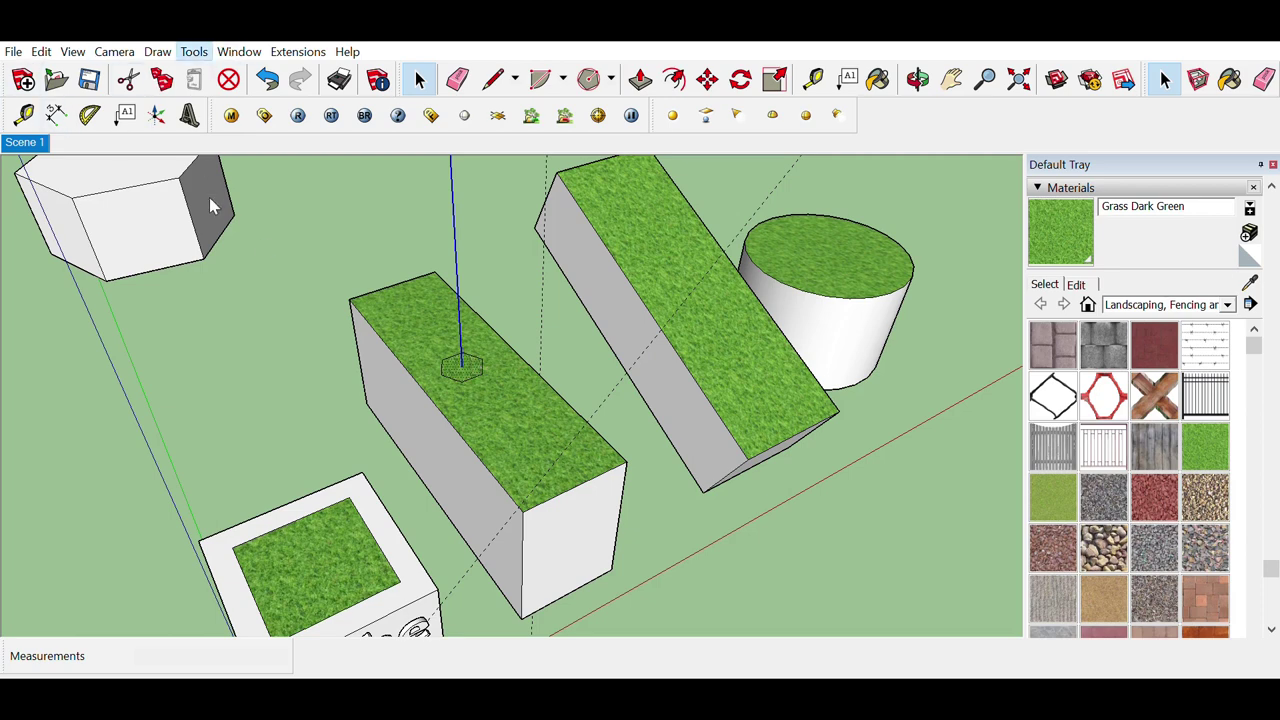
key("f")
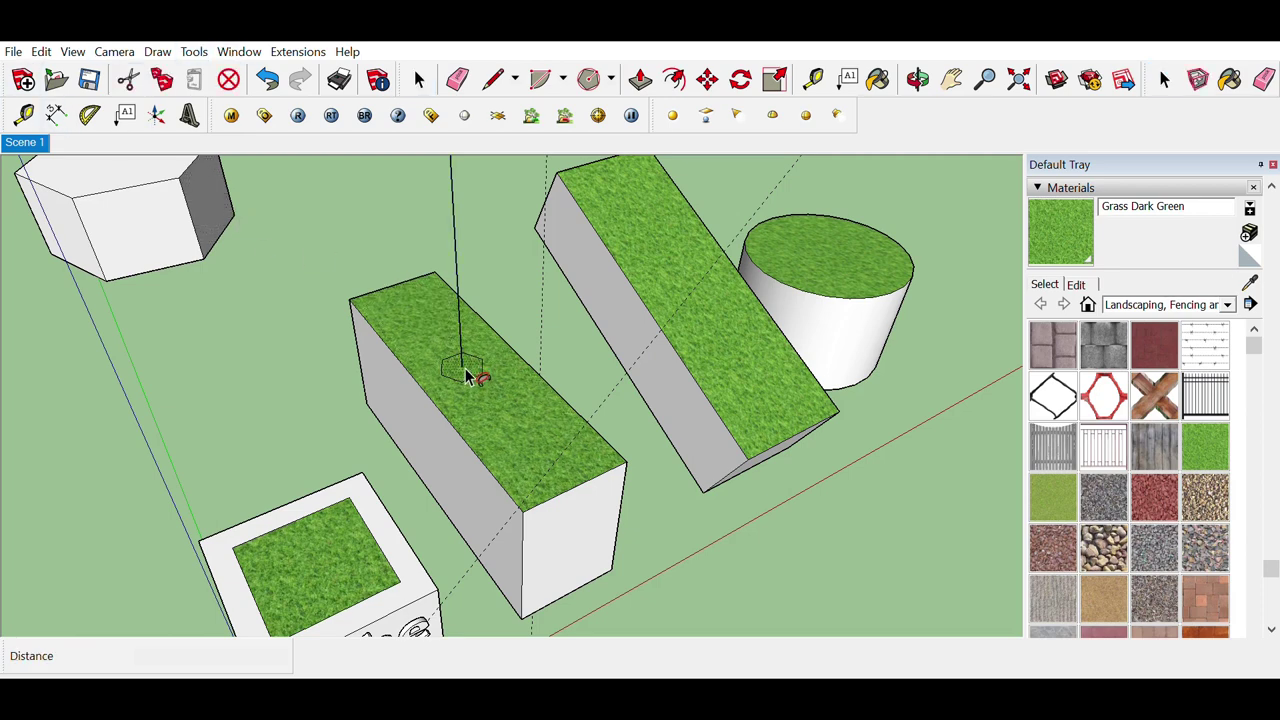
double_click(465, 375)
Orbit and pan around the scene to inspect the new column from a low view
middle_click_drag(431, 306, 365, 525)
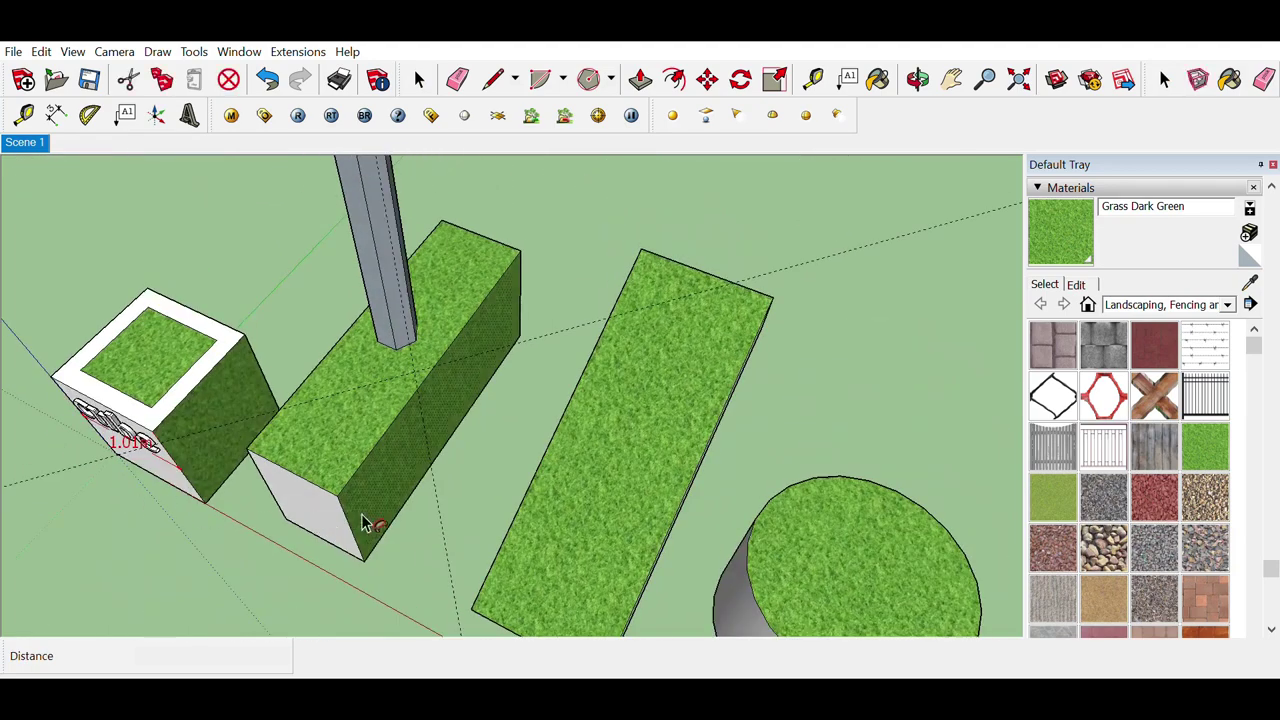
left_click(955, 78)
middle_click_drag(603, 269, 863, 266)
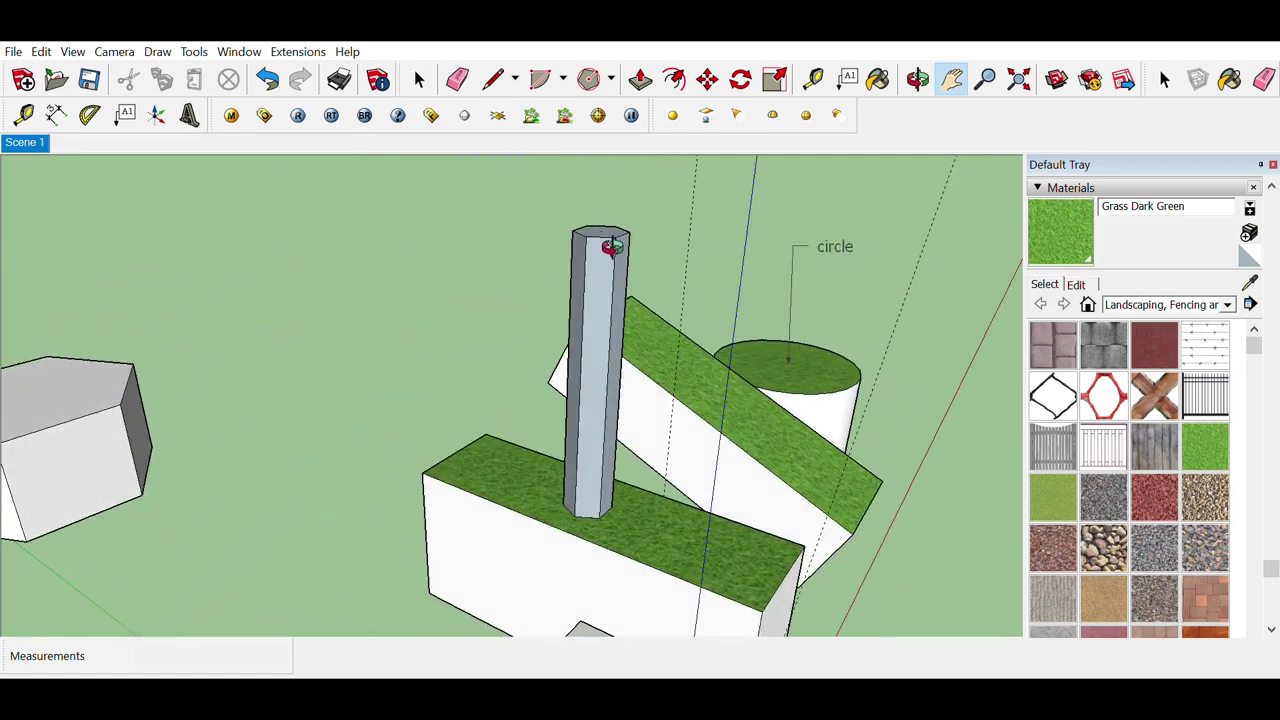
middle_click_drag(612, 246, 891, 223)
key("o")
left_click_drag(737, 246, 168, 414)
key("h")
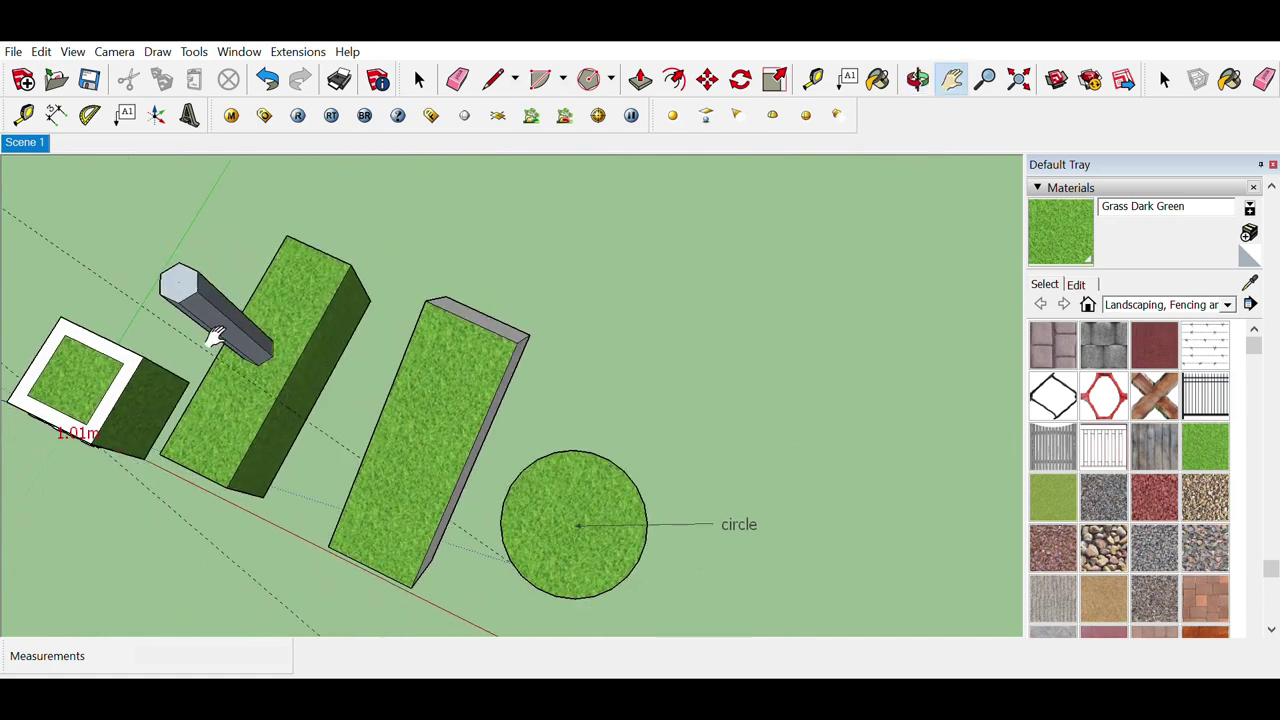
middle_click_drag(216, 338, 325, 437)
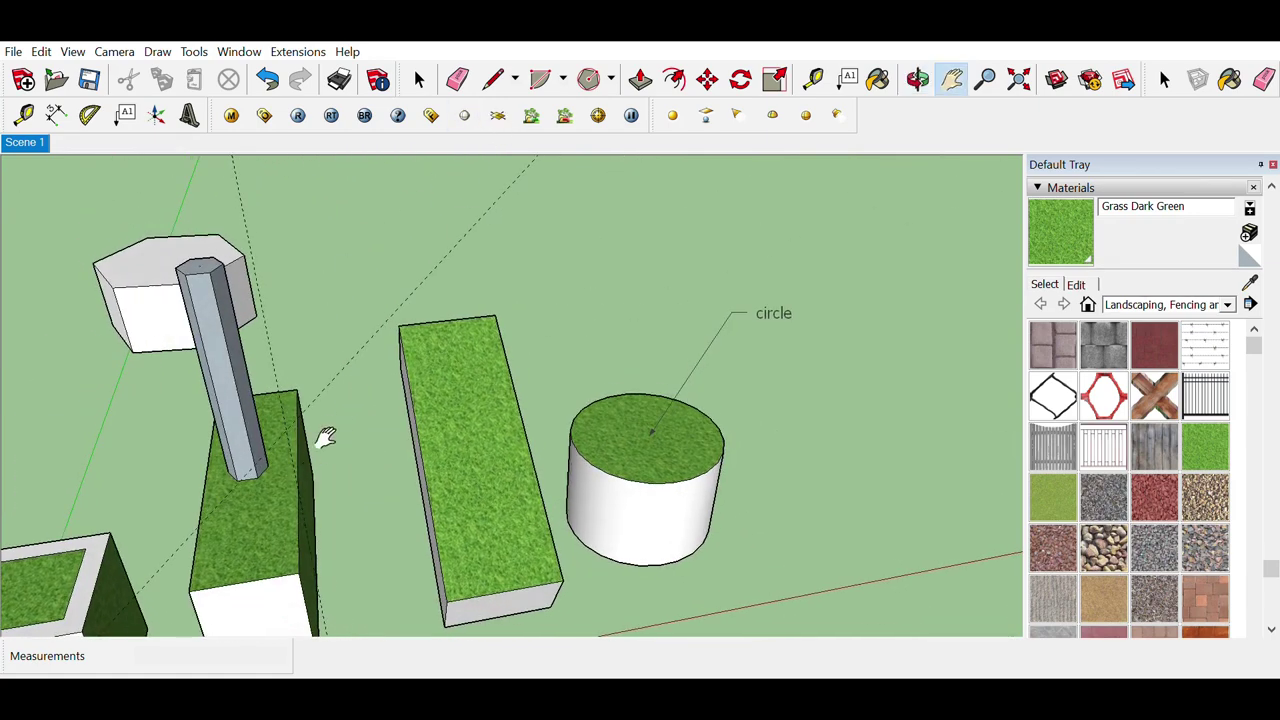
left_click_drag(325, 437, 368, 317)
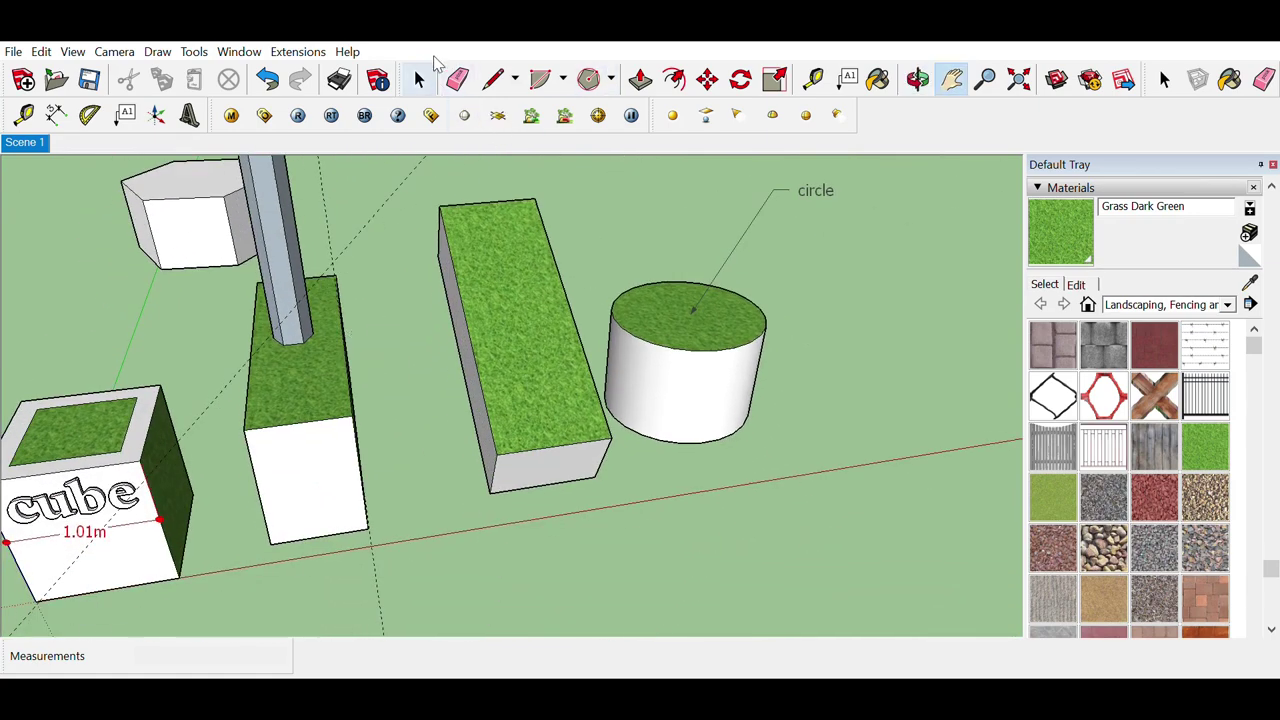
Draw a straight line on the ground to the right of the cylinder
left_click(492, 79)
middle_click_drag(486, 334, 471, 220)
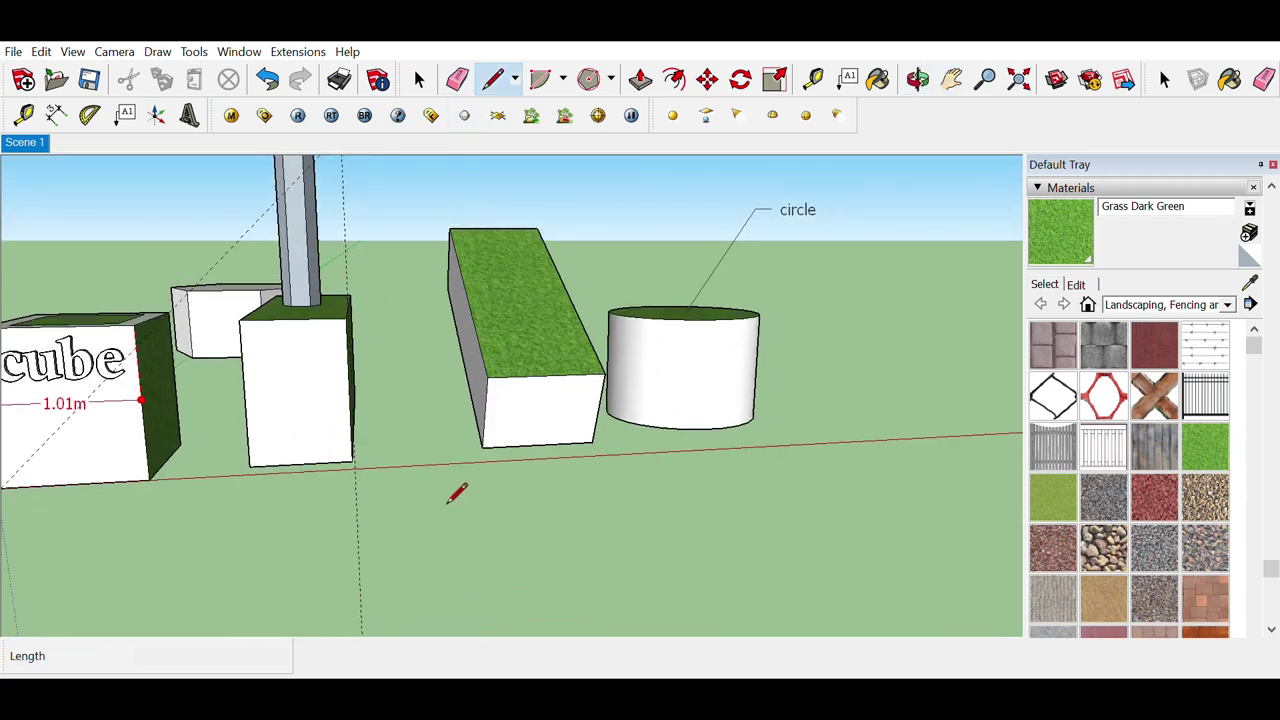
left_click(860, 402)
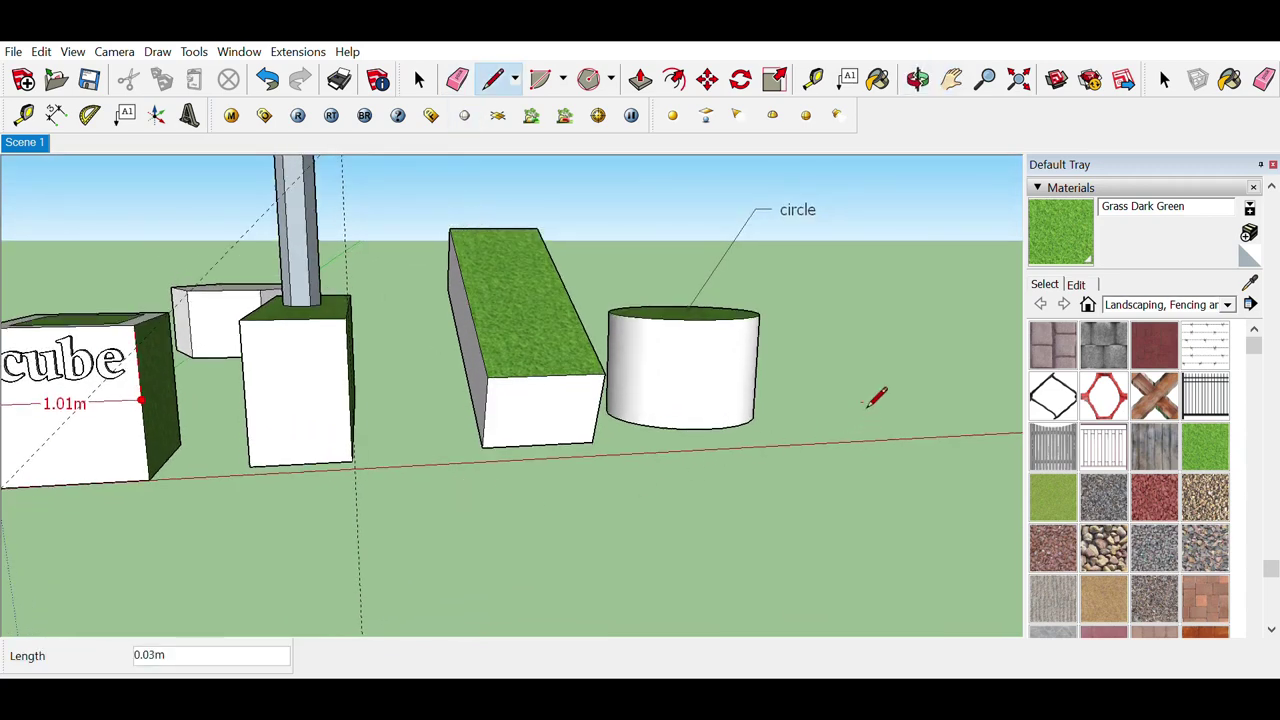
left_click(980, 278)
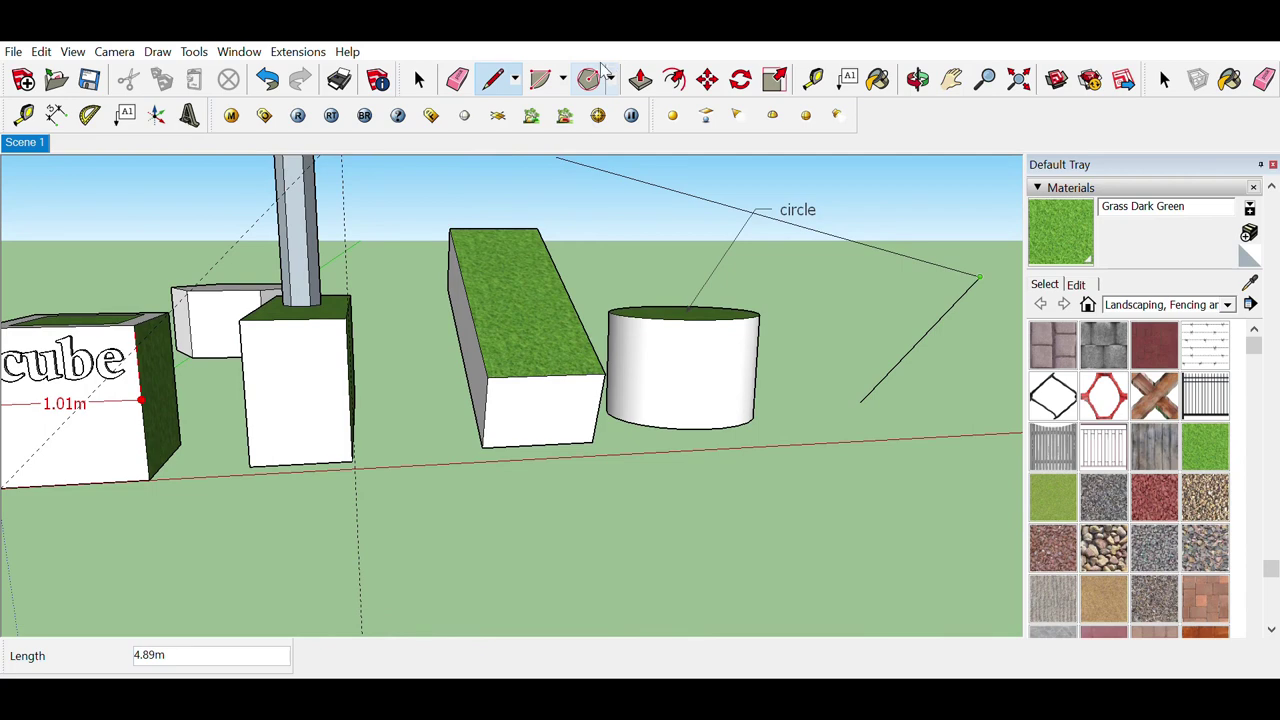
Replace an oversized circle with a 0.27m-radius circle at the line's end, then select the line
key("c")
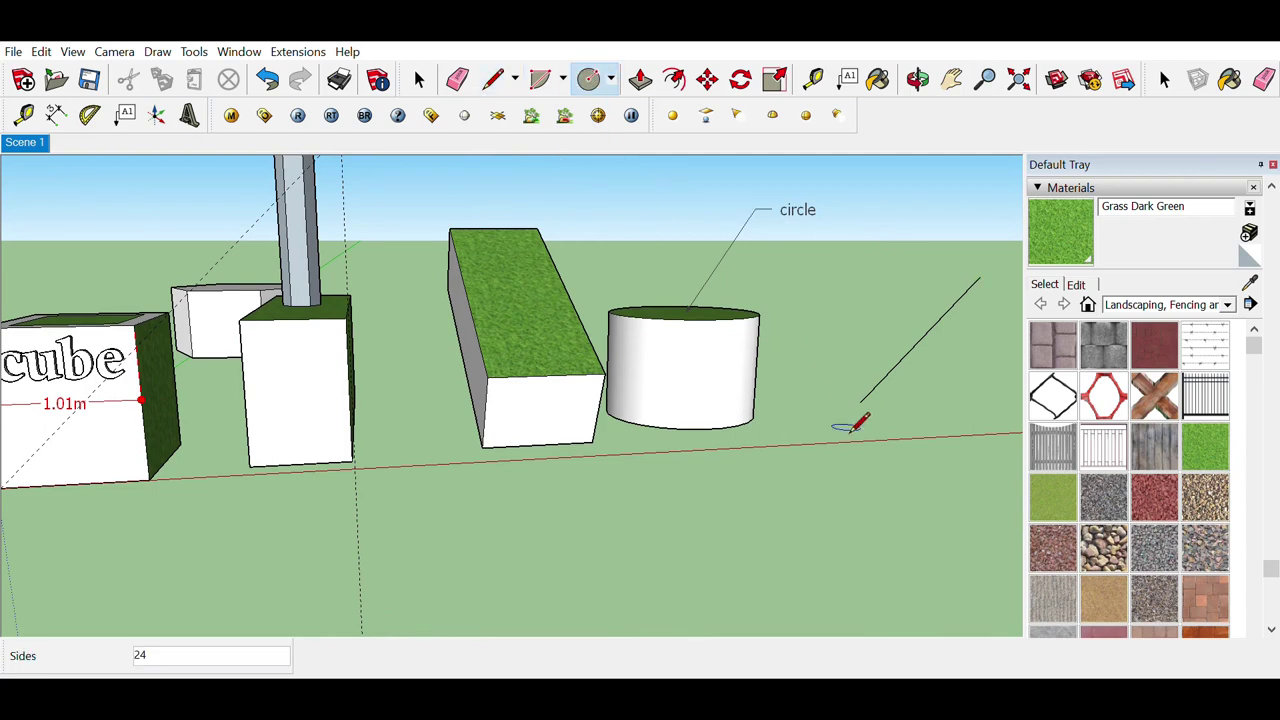
left_click(852, 402)
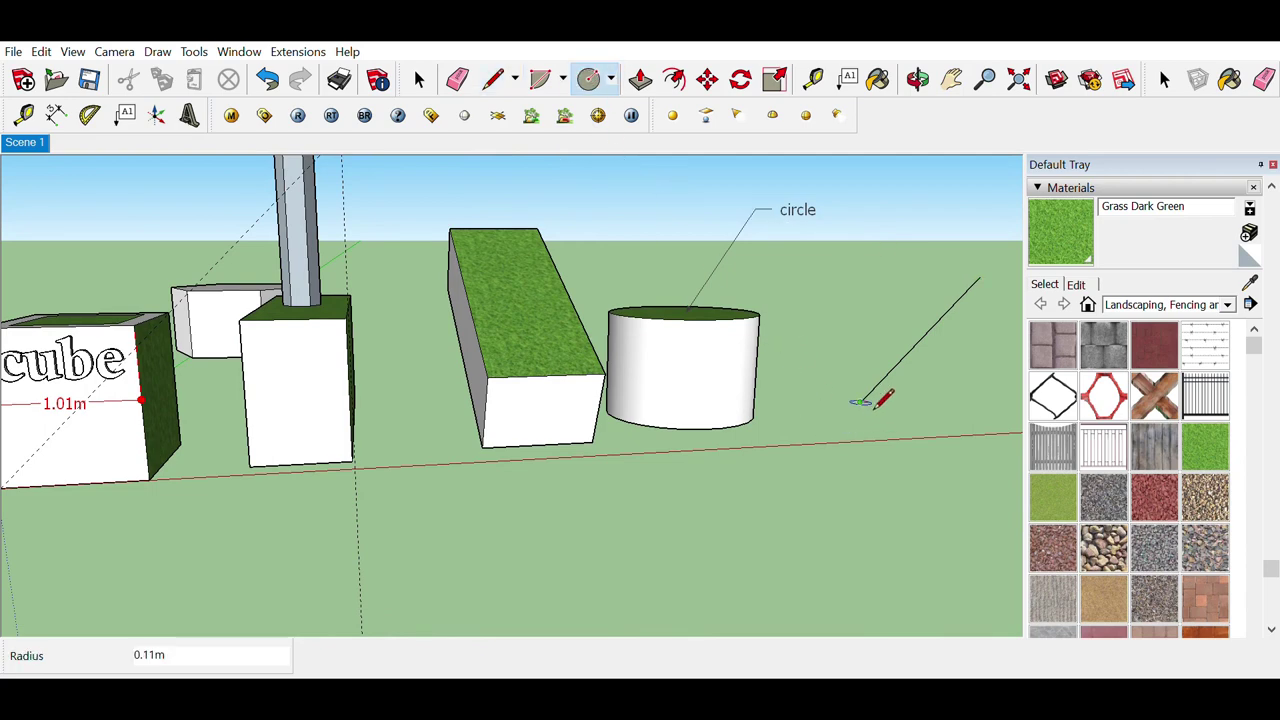
middle_click_drag(866, 397, 651, 423)
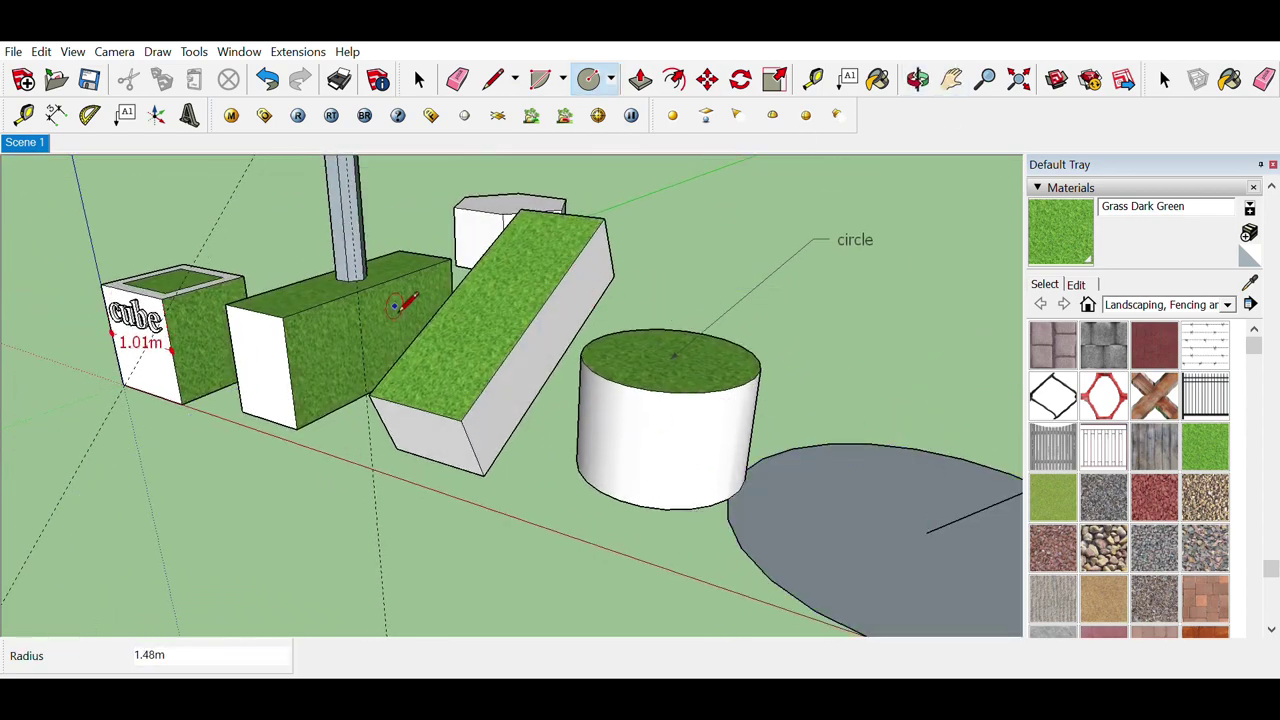
left_click(952, 79)
left_click_drag(959, 500, 587, 390)
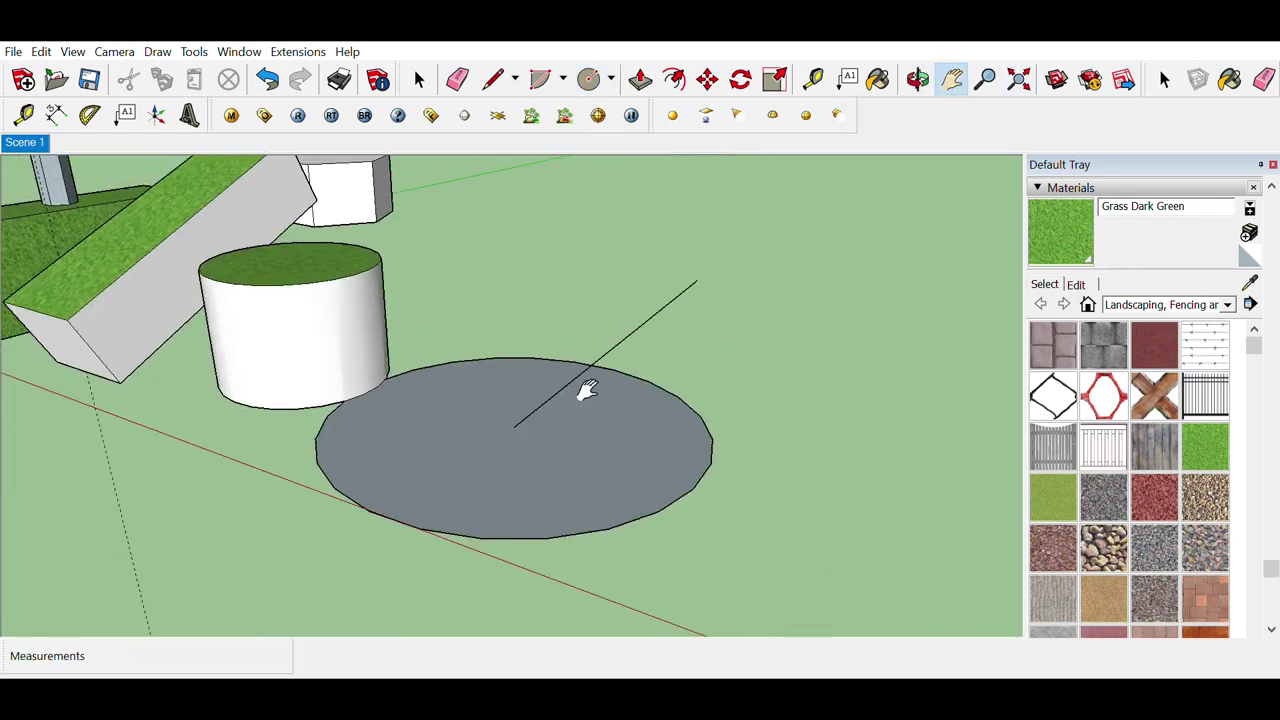
key("ctrl+z")
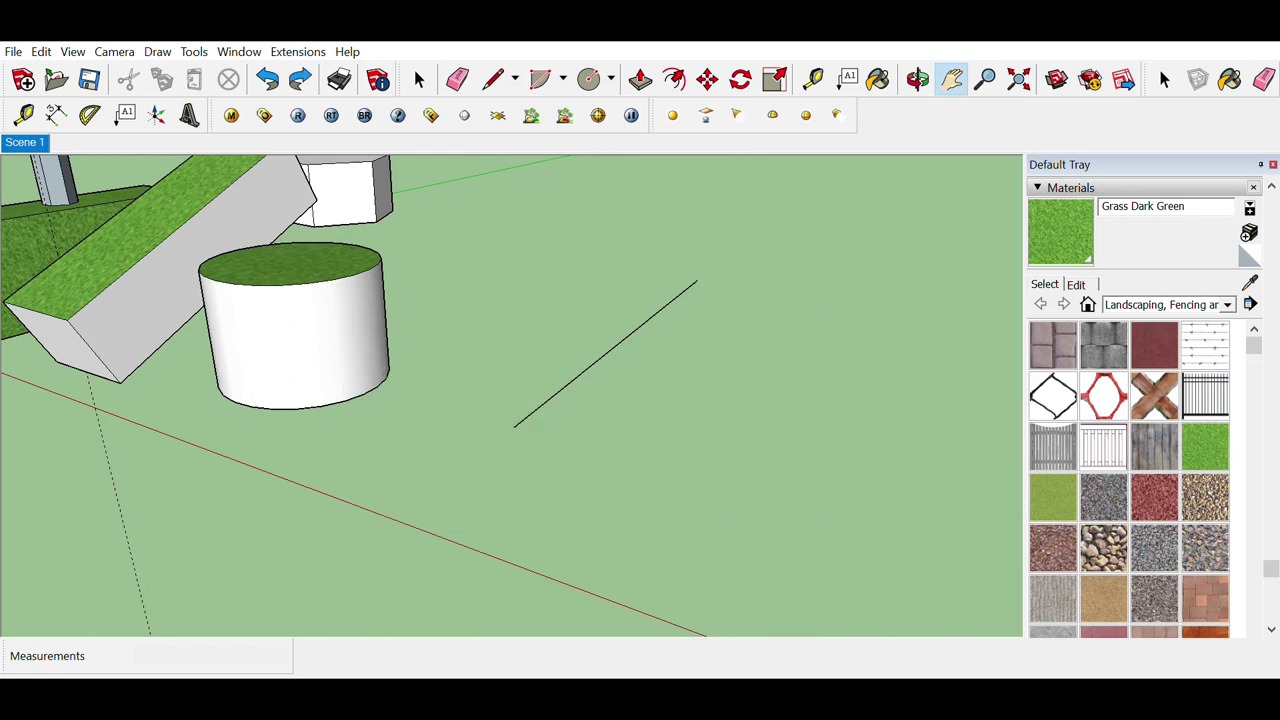
left_click(588, 79)
left_click(513, 427)
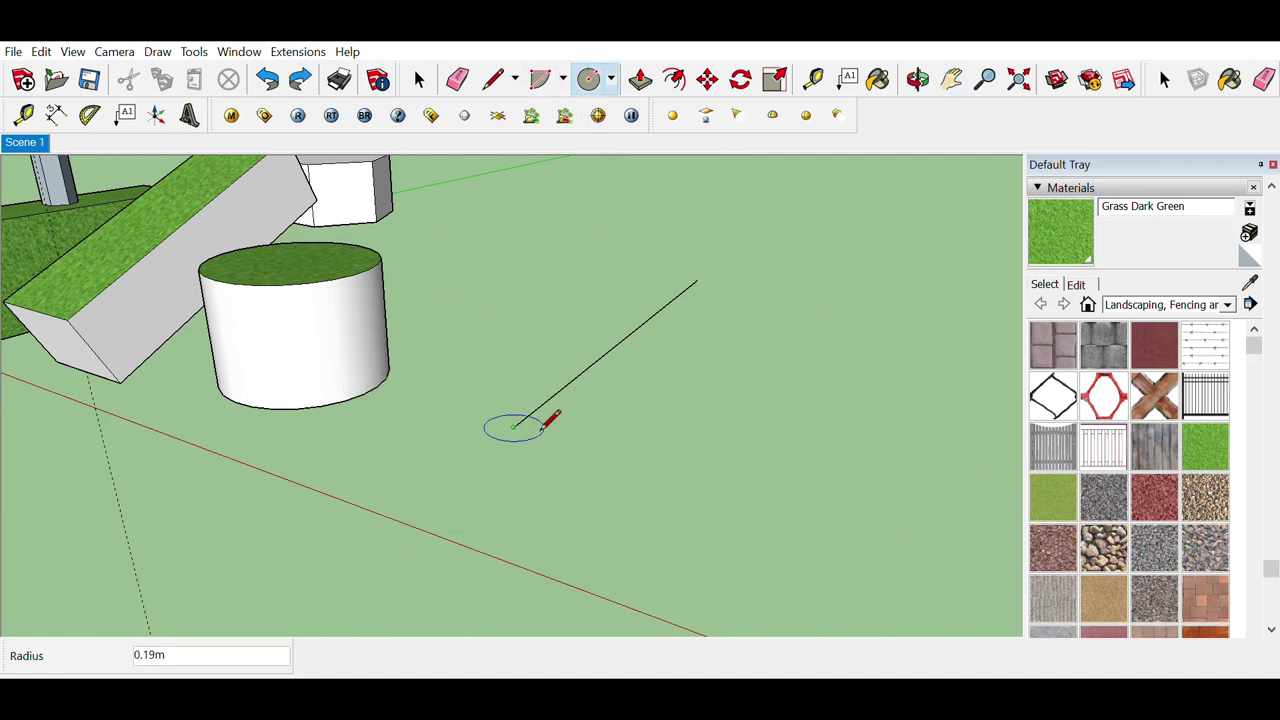
left_click(553, 419)
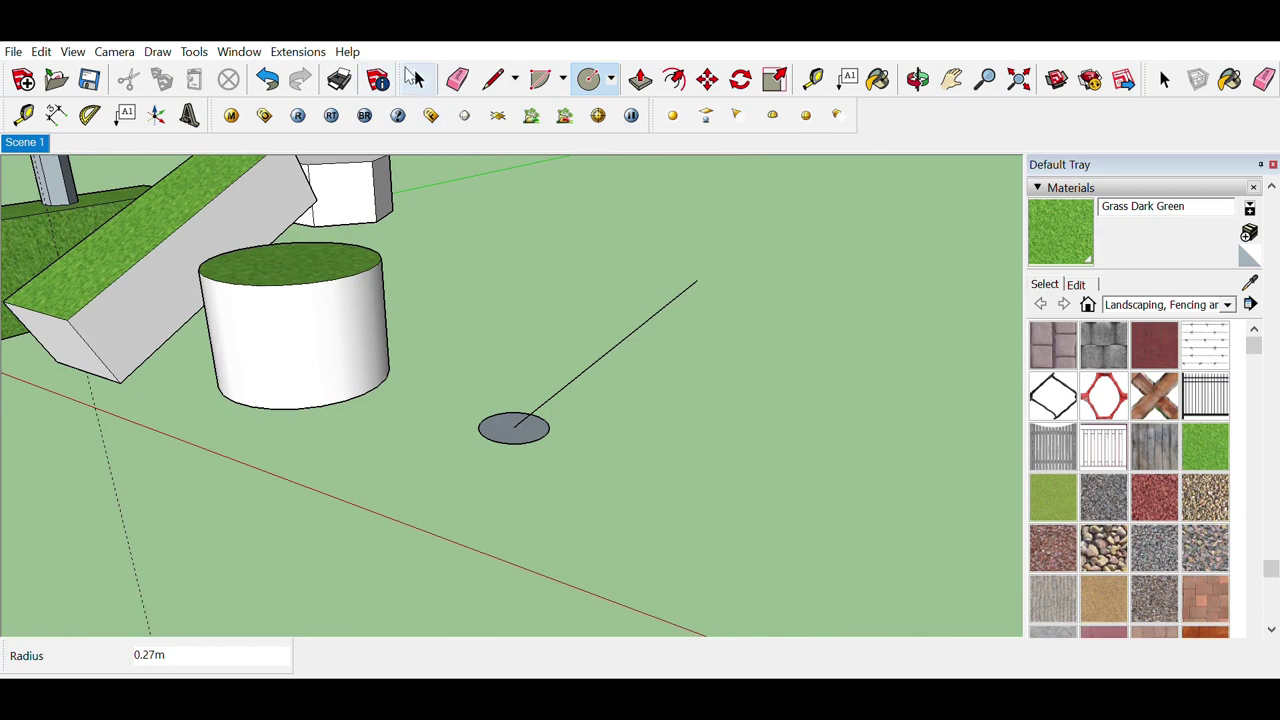
left_click(416, 79)
left_click(620, 340)
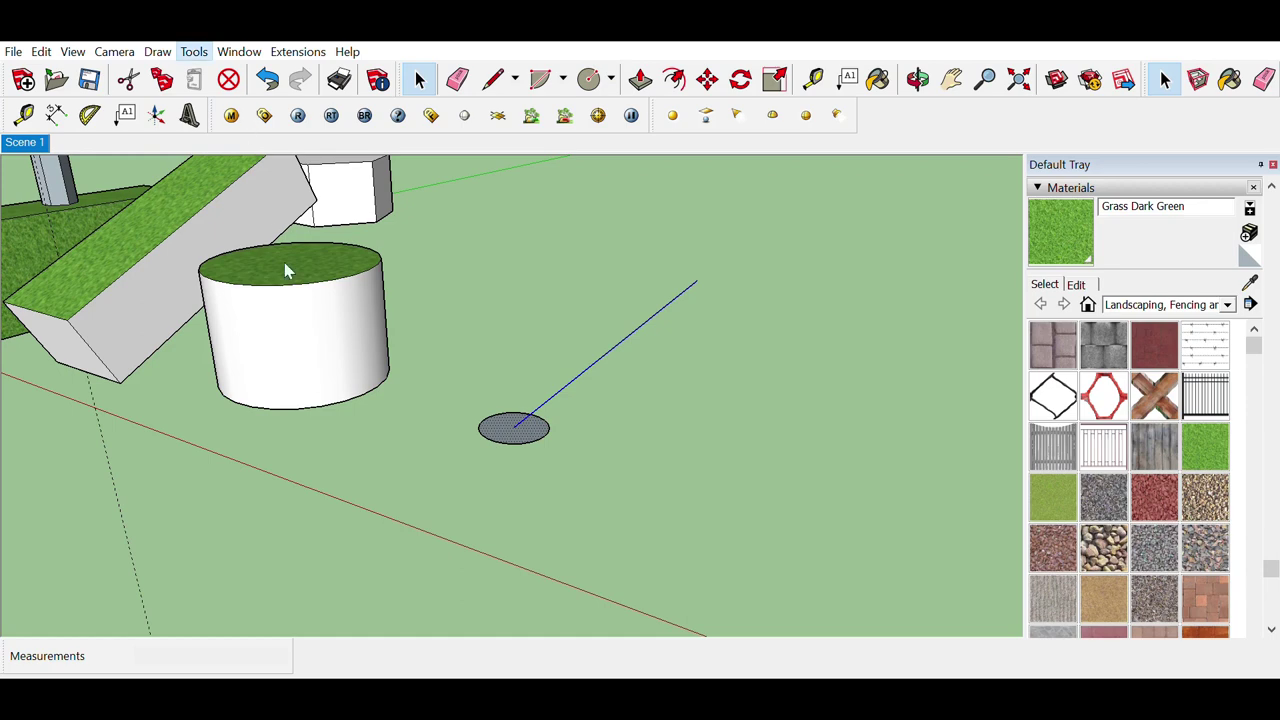
Sweep the 0.27m circle along the selected line into a tube and orbit to inspect it
left_click(524, 434)
middle_click_drag(525, 412, 160, 466)
middle_click_drag(309, 434, 657, 380)
middle_click_drag(770, 180, 491, 366)
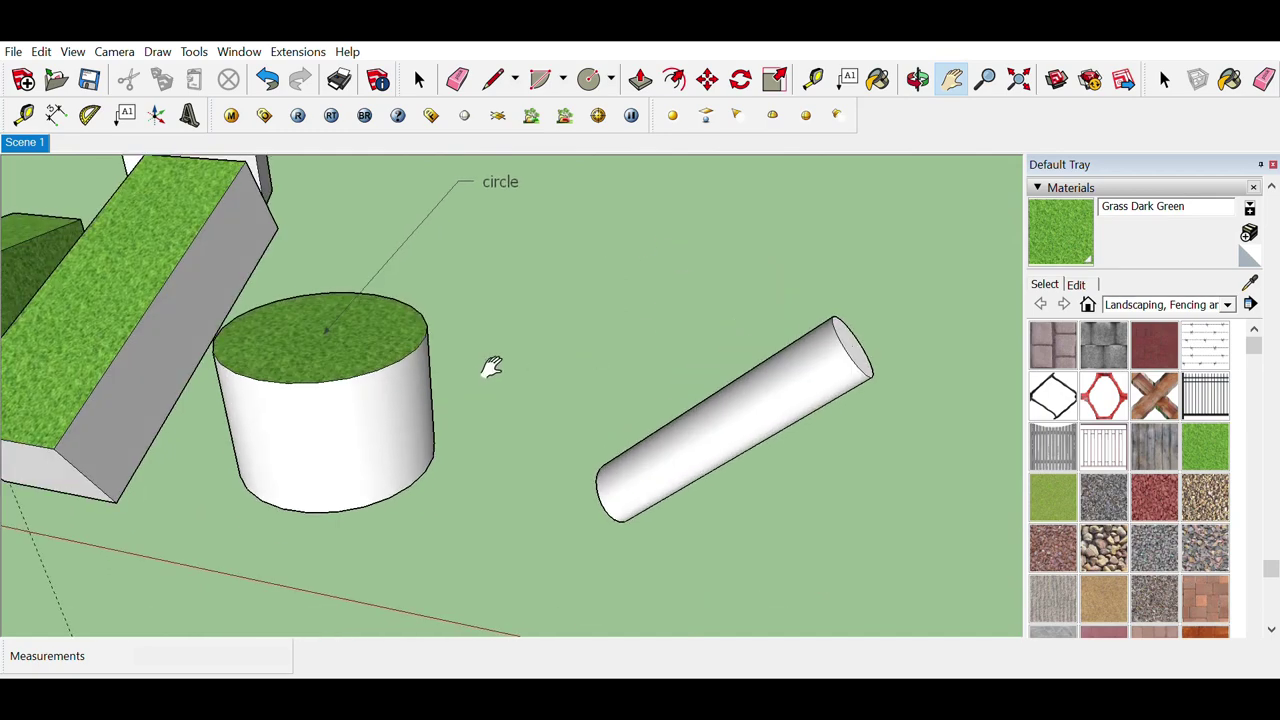
key("h")
middle_click_drag(236, 340, 360, 189)
middle_click_drag(363, 293, 280, 320)
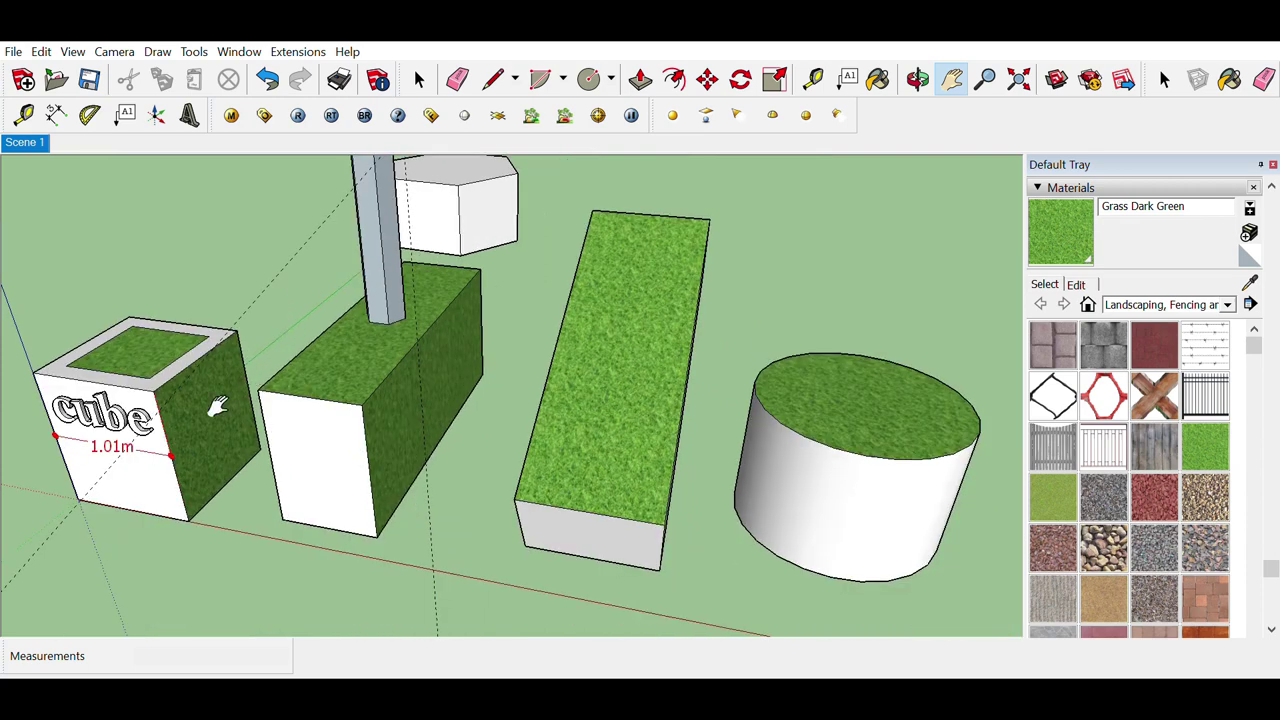
left_click_drag(218, 406, 215, 354)
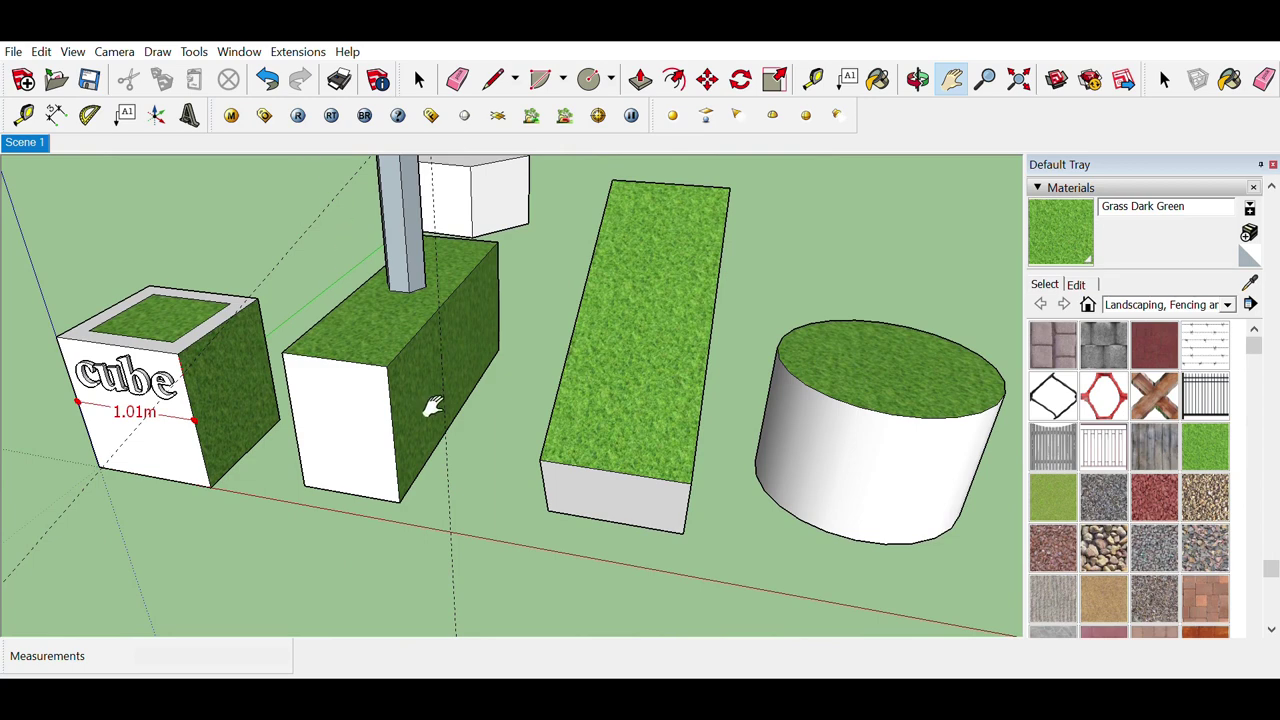
left_click_drag(434, 403, 503, 346)
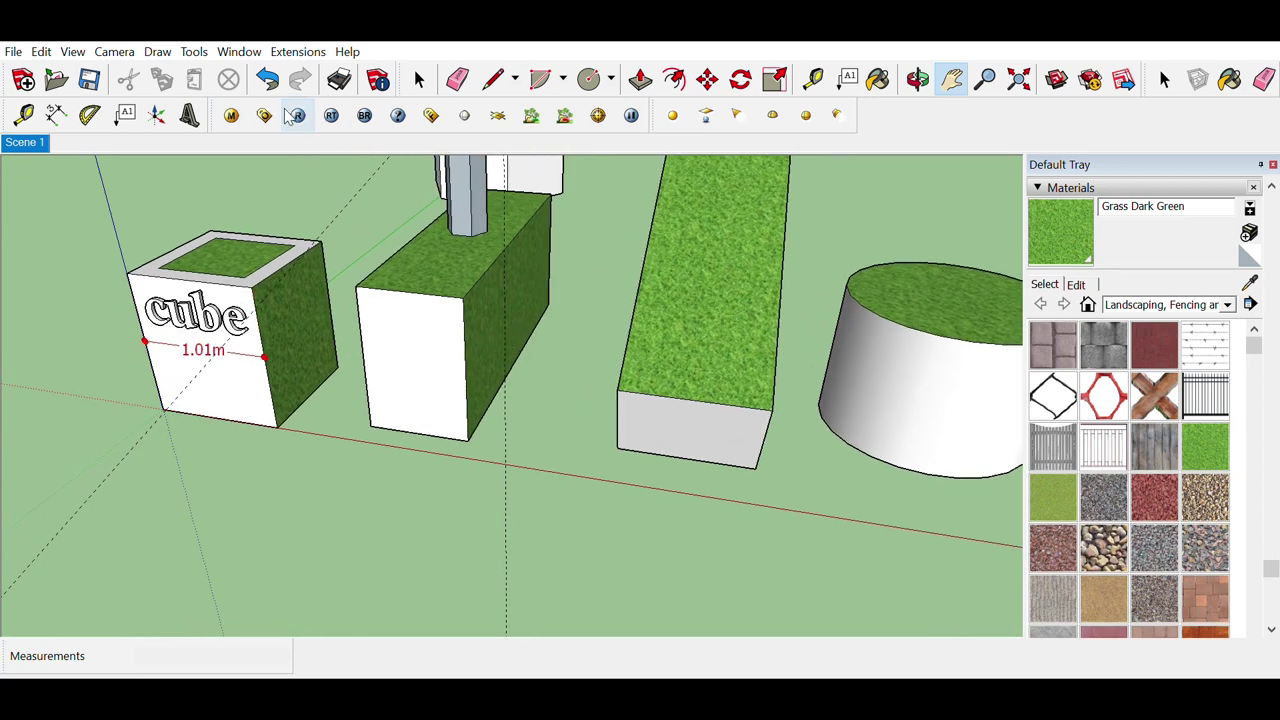
middle_click_drag(520, 343, 429, 449)
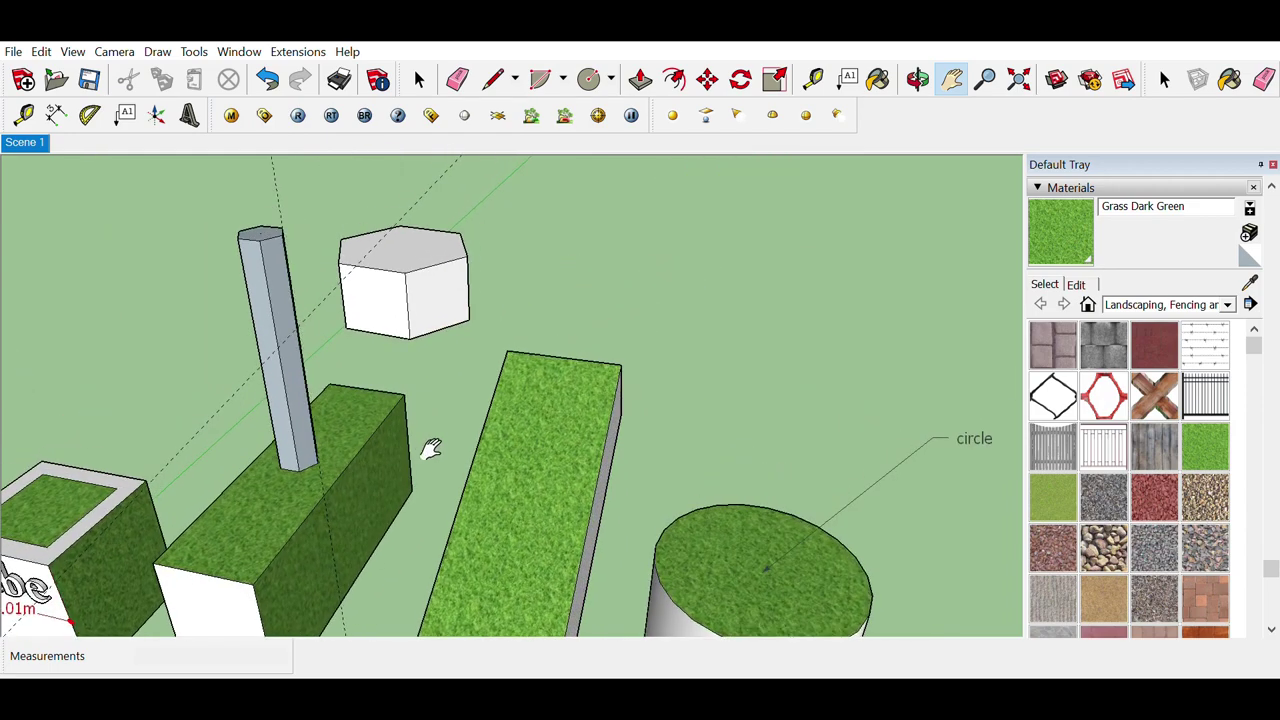
middle_click_drag(475, 354, 506, 289)
middle_click_drag(434, 443, 413, 345, "shift")
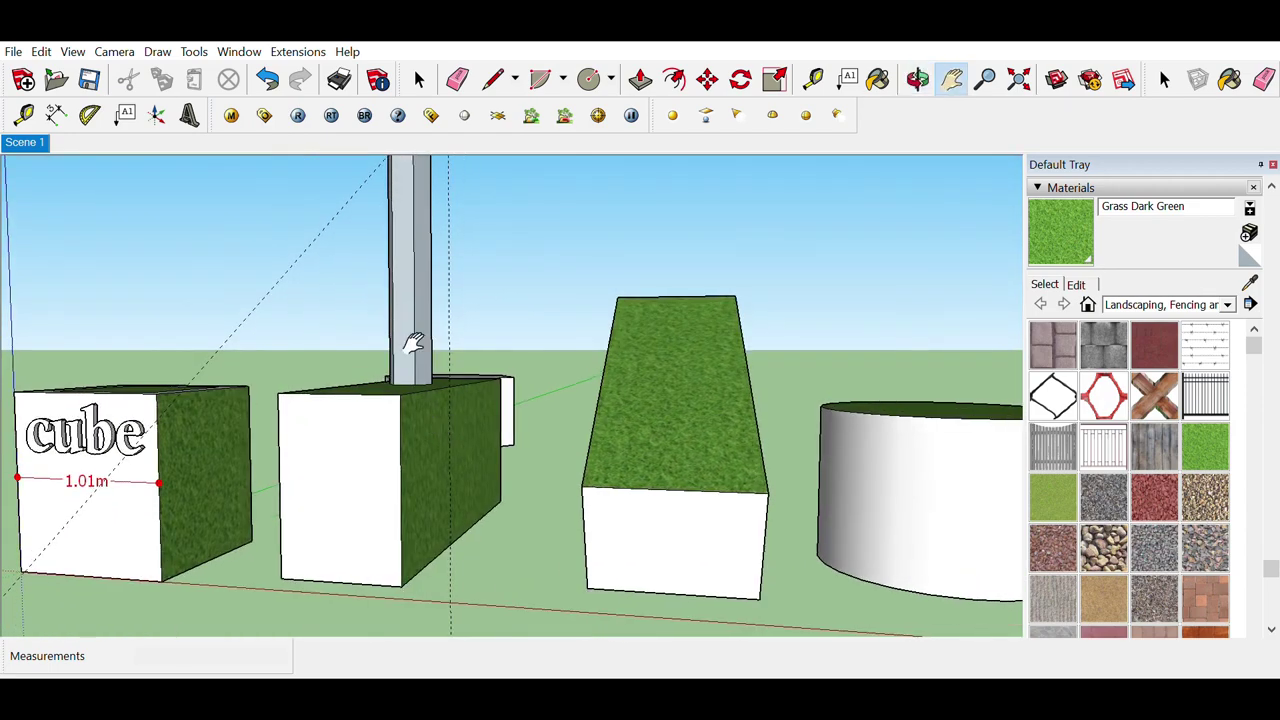